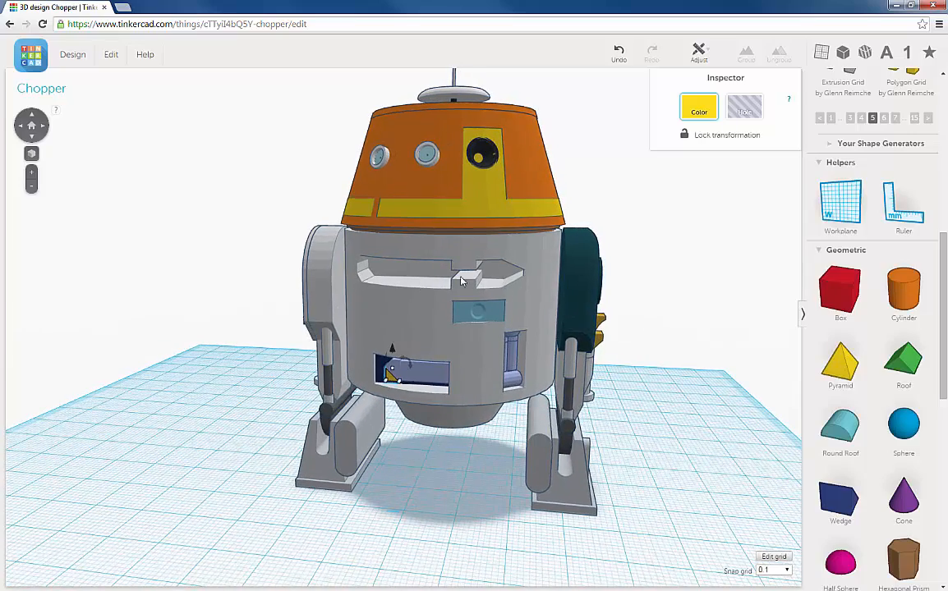
Step: Place a workplane on the floor of the upper recessed slot in the robot's body
{"action": "scroll", "coordinate": [438, 313], "scroll_direction": "up", "scroll_amount": 5}
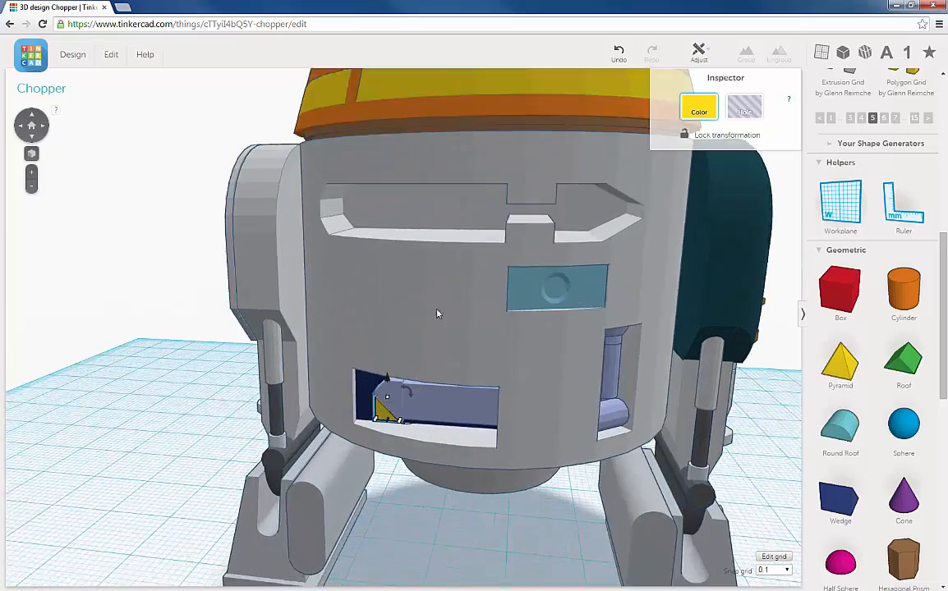
{"action": "scroll", "coordinate": [530, 222], "scroll_direction": "down", "scroll_amount": 5}
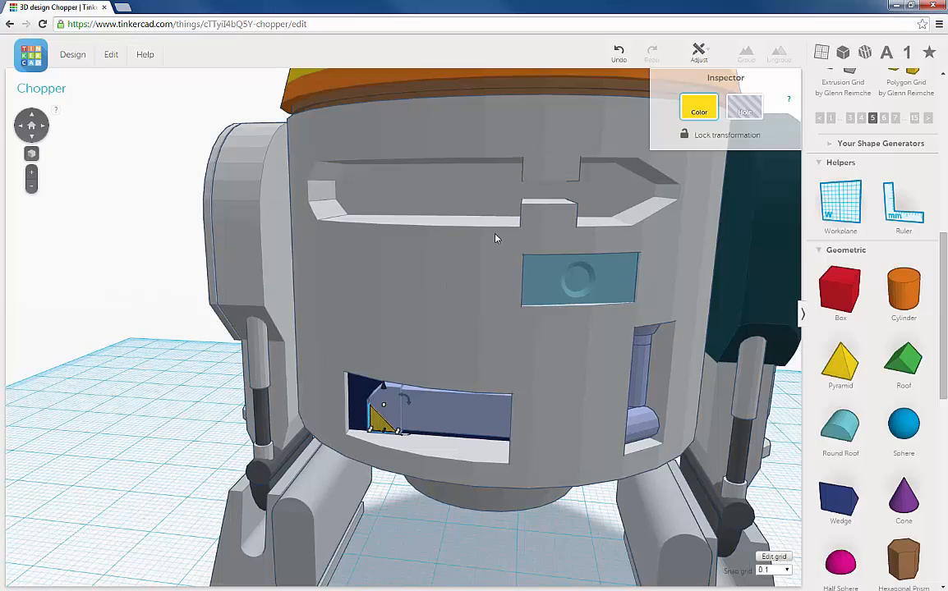
{"action": "scroll", "coordinate": [421, 267], "scroll_direction": "up", "scroll_amount": 2}
{"action": "left_click", "coordinate": [186, 290]}
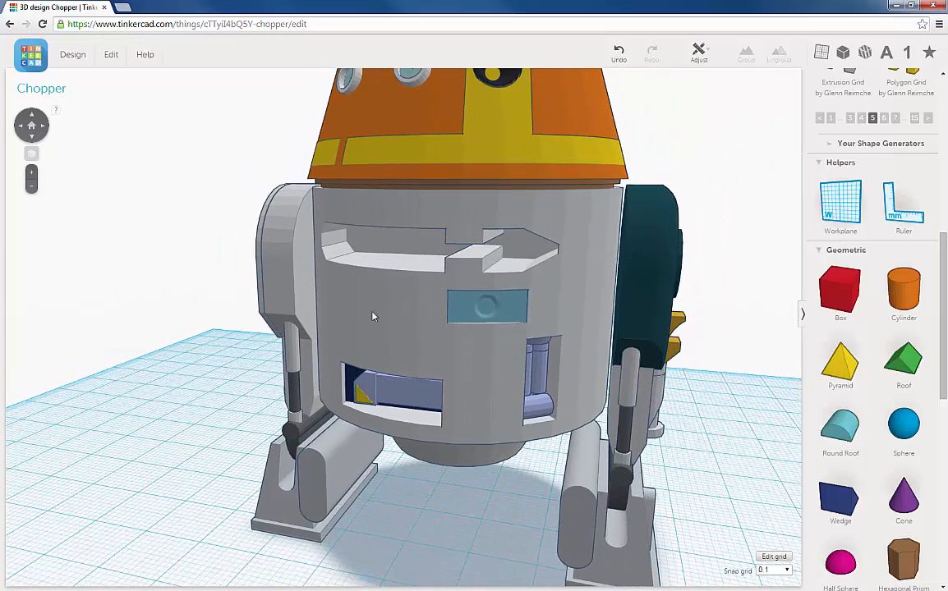
{"action": "mouse_move", "coordinate": [425, 310]}
{"action": "right_mouse_down"}
{"action": "mouse_move", "coordinate": [445, 301]}
{"action": "mouse_move", "coordinate": [434, 311]}
{"action": "right_mouse_up"}
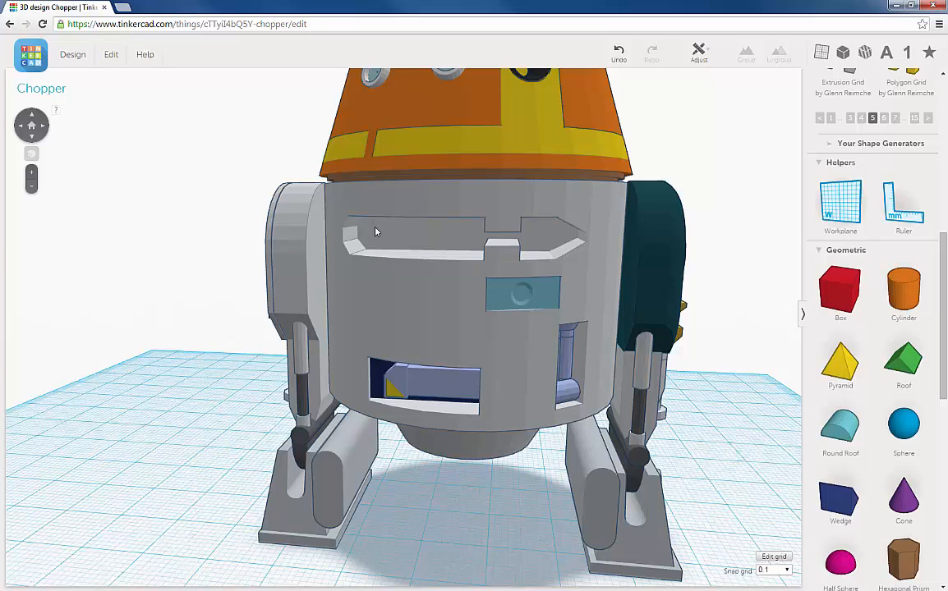
{"action": "left_click", "coordinate": [840, 202]}
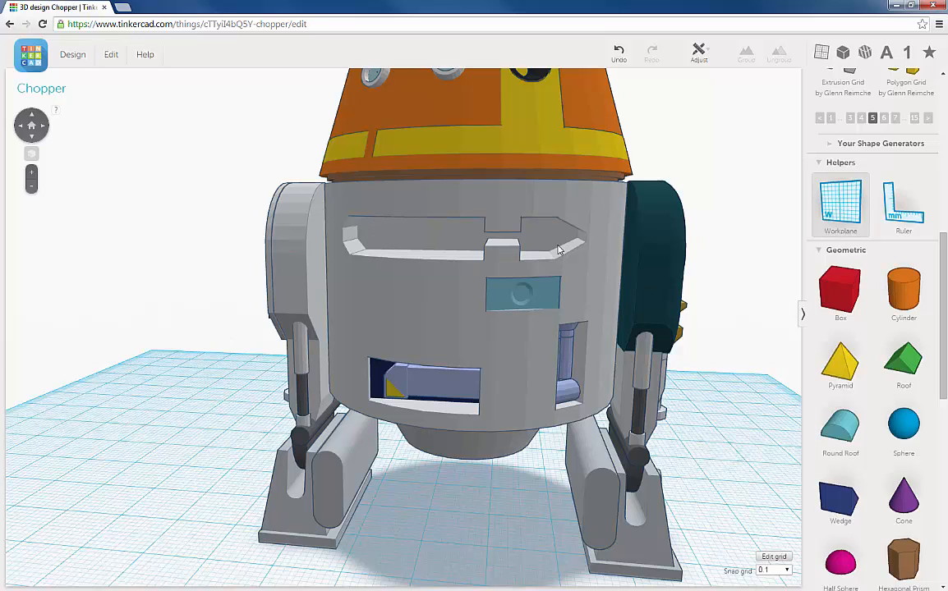
{"action": "left_click", "coordinate": [399, 259]}
{"action": "right_click_drag", "start_coordinate": [447, 305], "coordinate": [429, 308]}
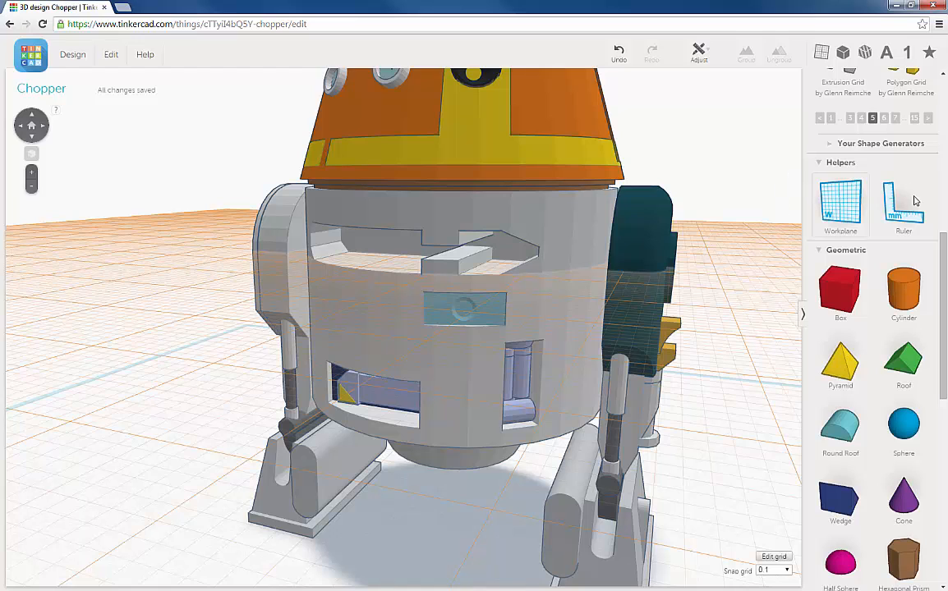
Step: Look through the community shape generators up to page 13 for a cylinder with adjustable parameters
{"action": "scroll", "coordinate": [932, 286], "scroll_direction": "up", "scroll_amount": 5}
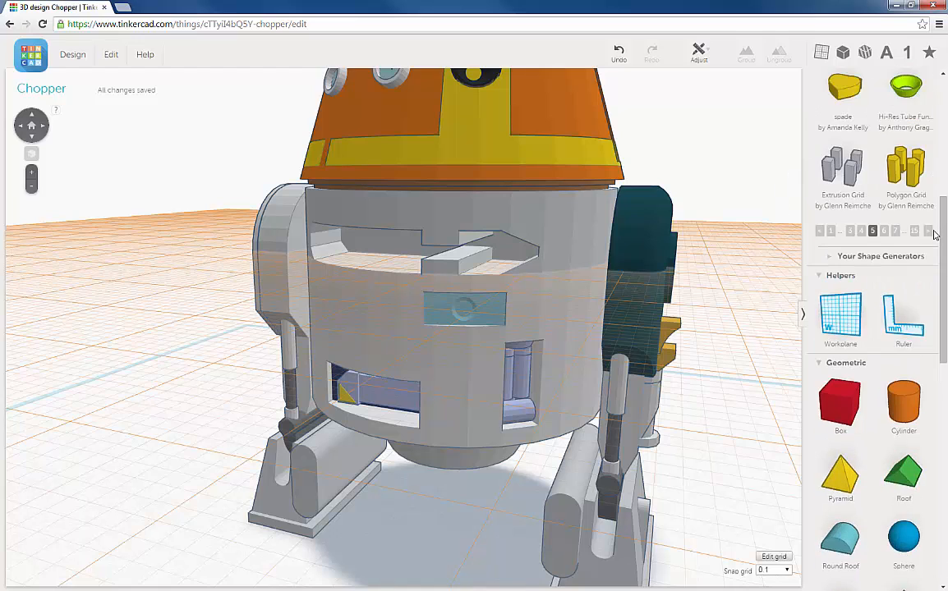
{"action": "scroll", "coordinate": [933, 234], "scroll_direction": "up", "scroll_amount": 1}
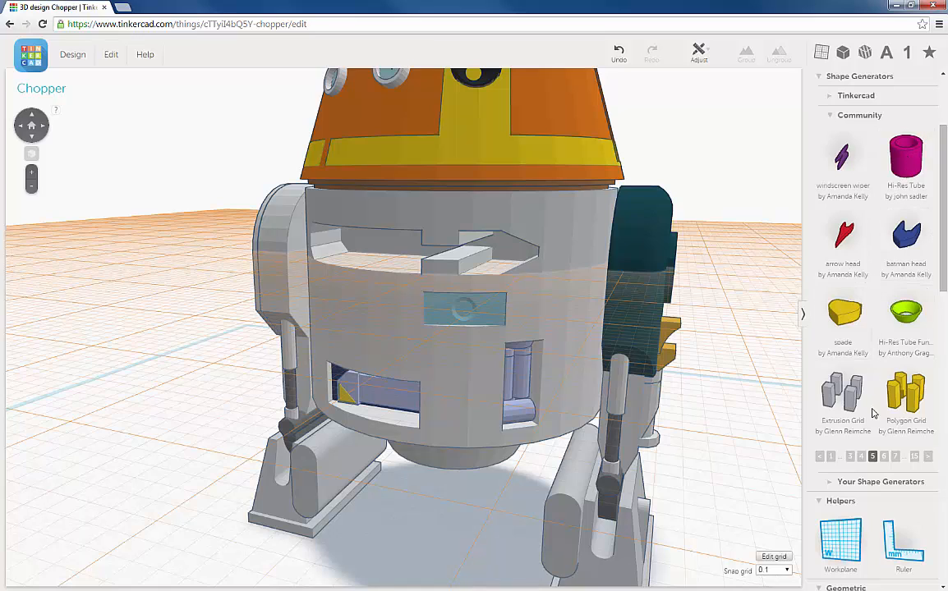
{"action": "left_click", "coordinate": [862, 457]}
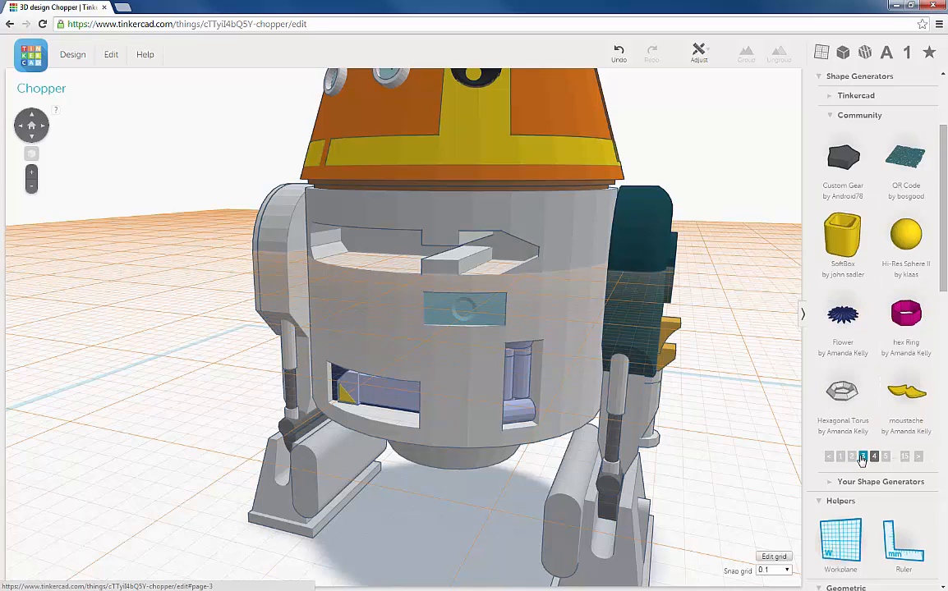
{"action": "left_click", "coordinate": [862, 458]}
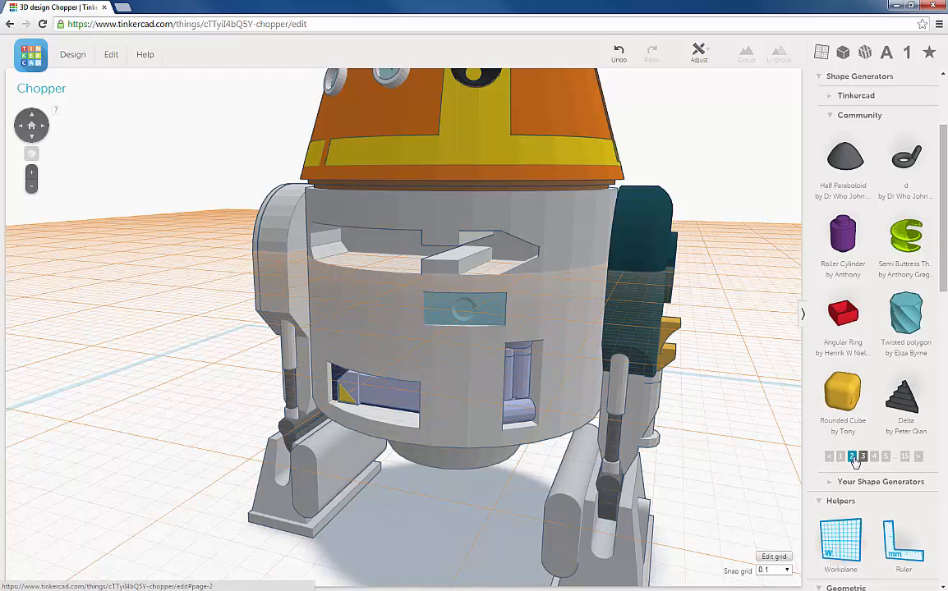
{"action": "left_click", "coordinate": [851, 457]}
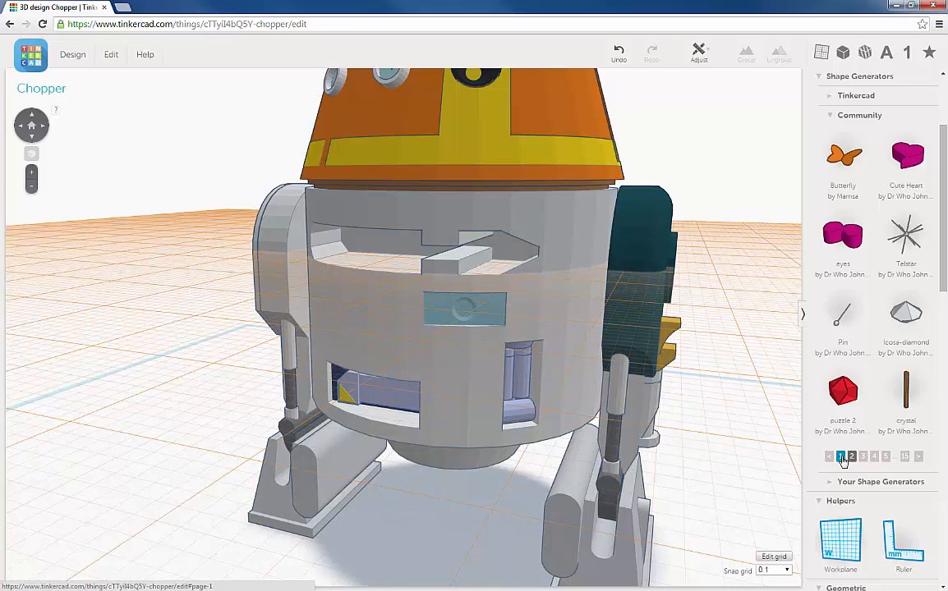
{"action": "left_click", "coordinate": [841, 457]}
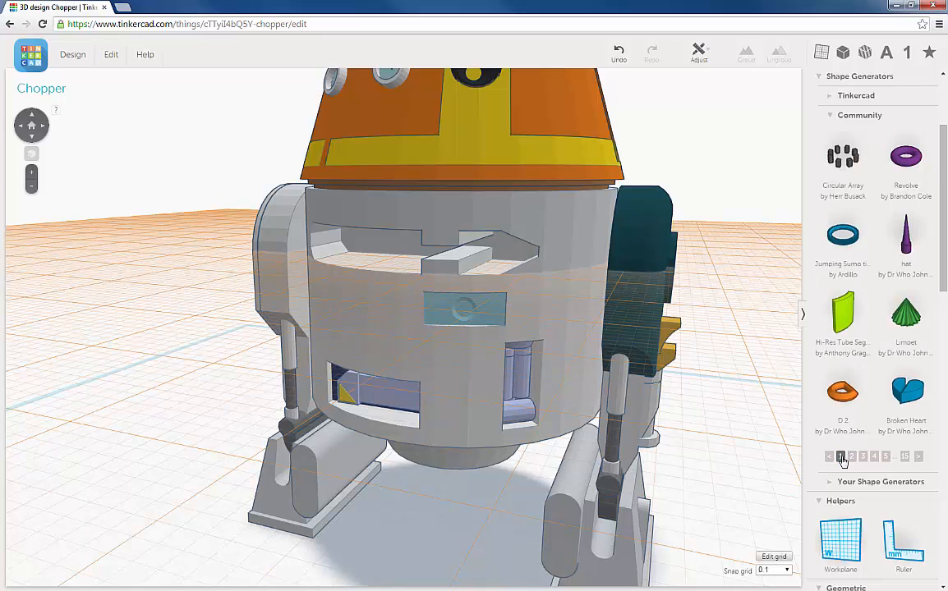
{"action": "left_click", "coordinate": [863, 457]}
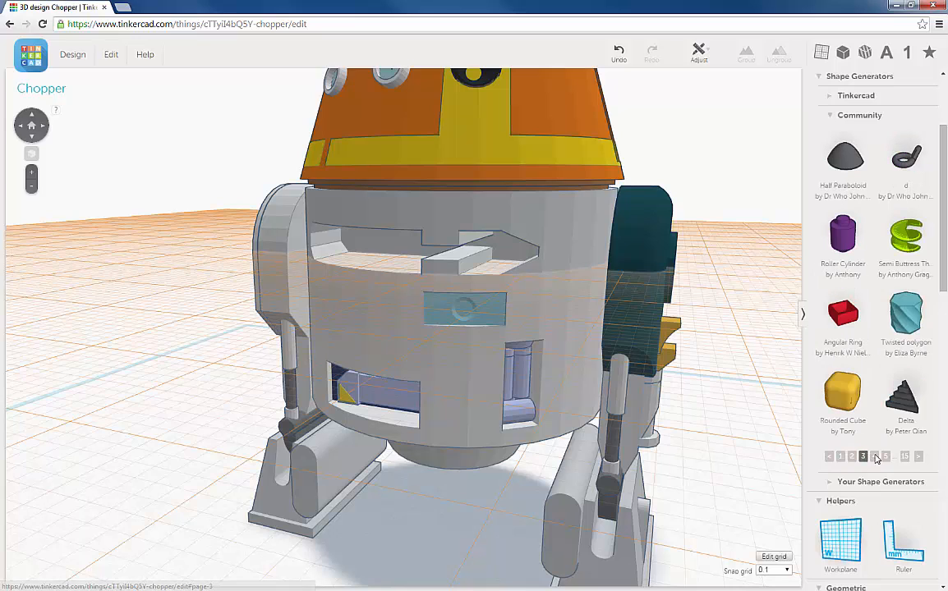
{"action": "left_click", "coordinate": [875, 458]}
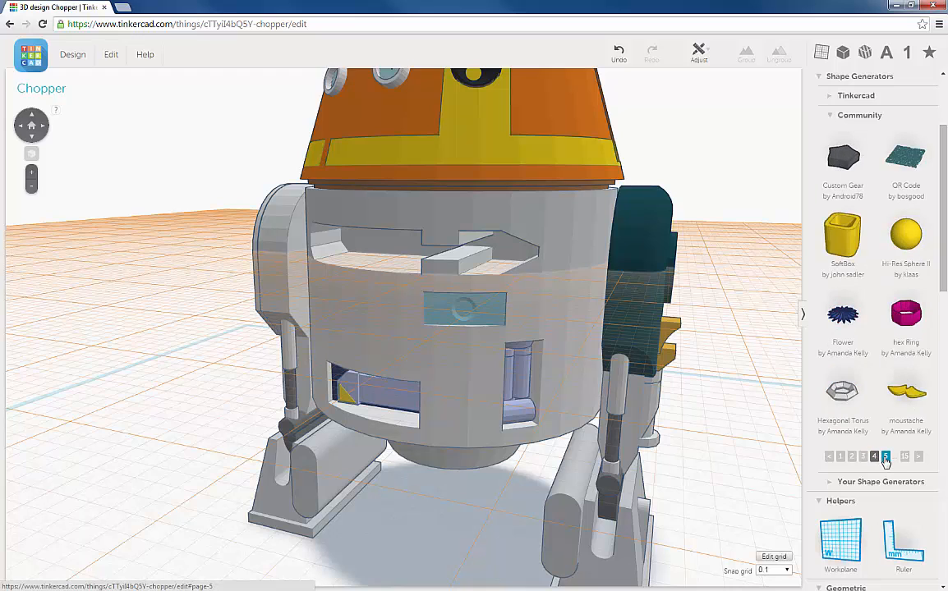
{"action": "left_click", "coordinate": [885, 457]}
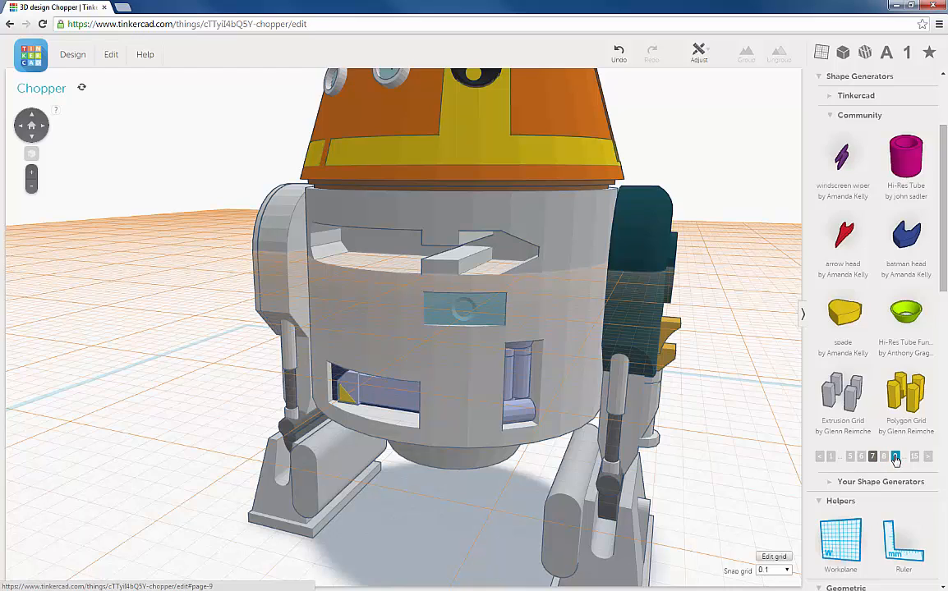
{"action": "left_click", "coordinate": [896, 458]}
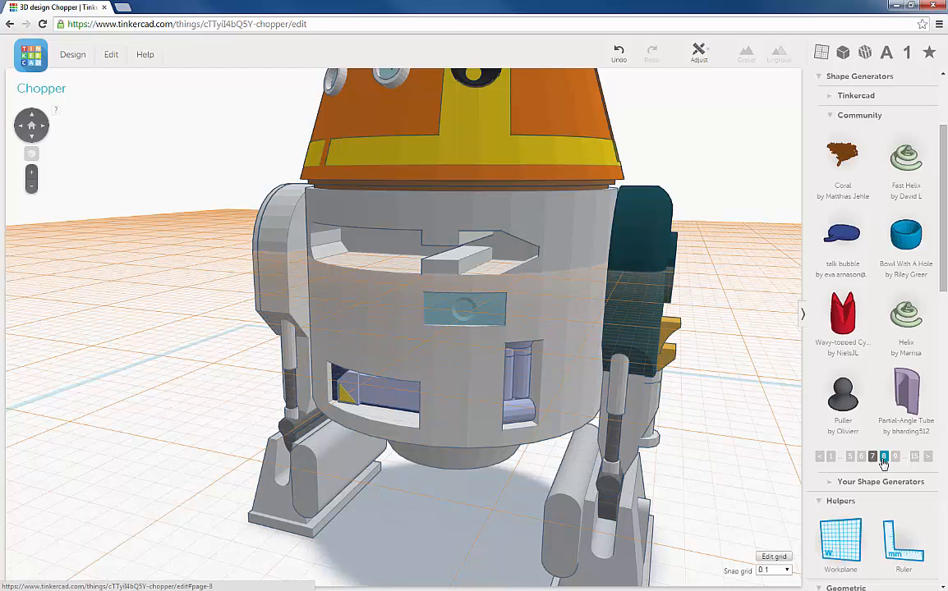
{"action": "left_click", "coordinate": [883, 457]}
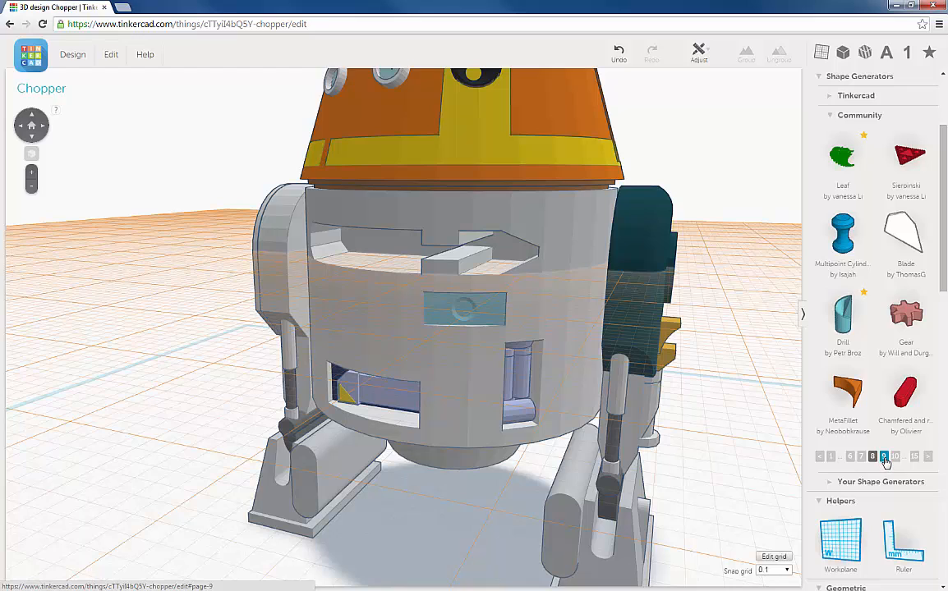
{"action": "left_click", "coordinate": [884, 457]}
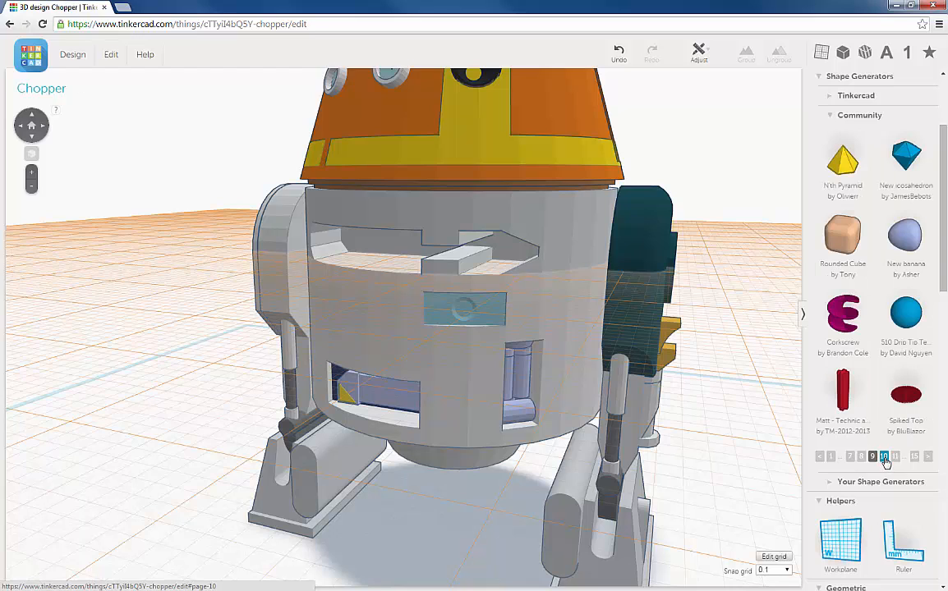
{"action": "left_click", "coordinate": [883, 457]}
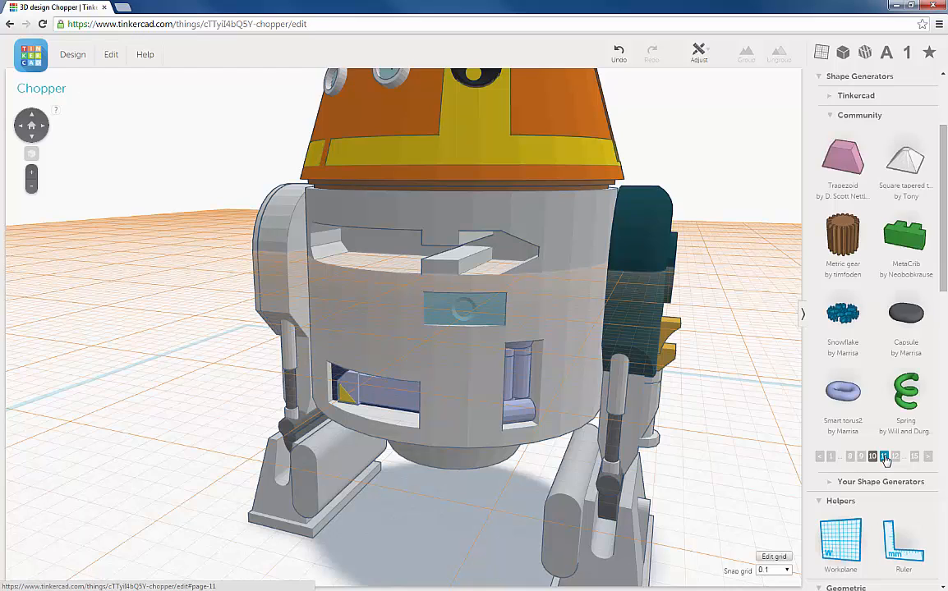
{"action": "left_click", "coordinate": [883, 458]}
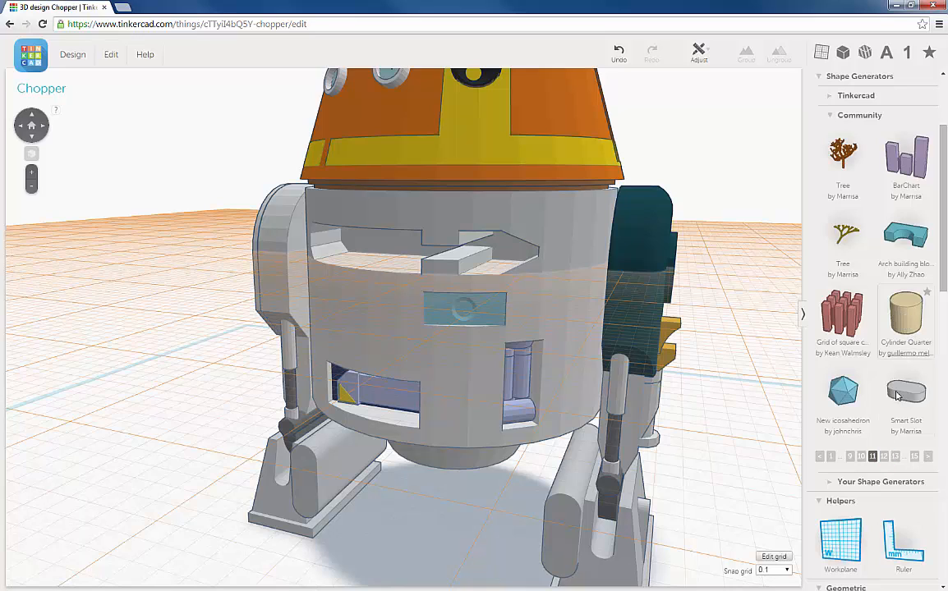
{"action": "left_click", "coordinate": [885, 458]}
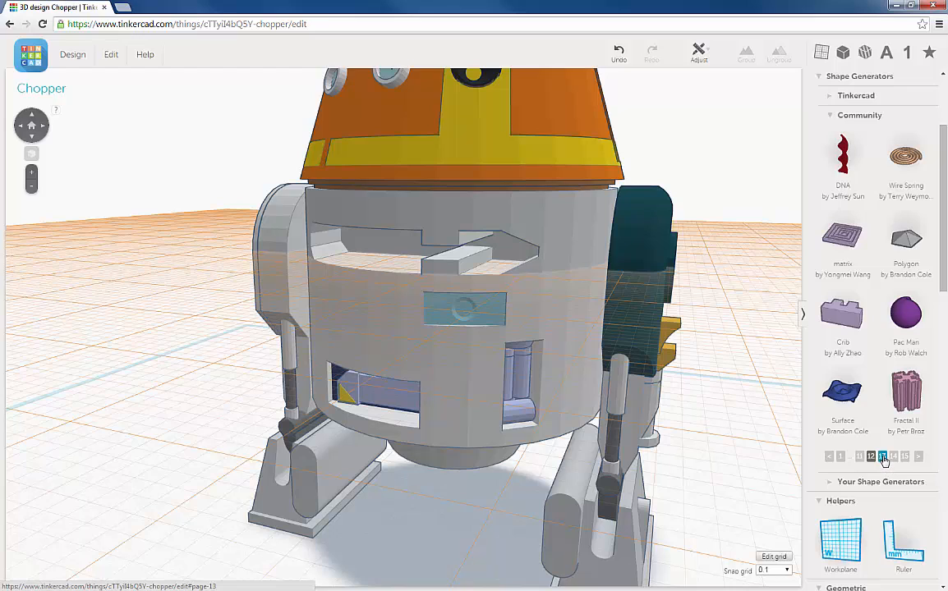
{"action": "left_click", "coordinate": [883, 457]}
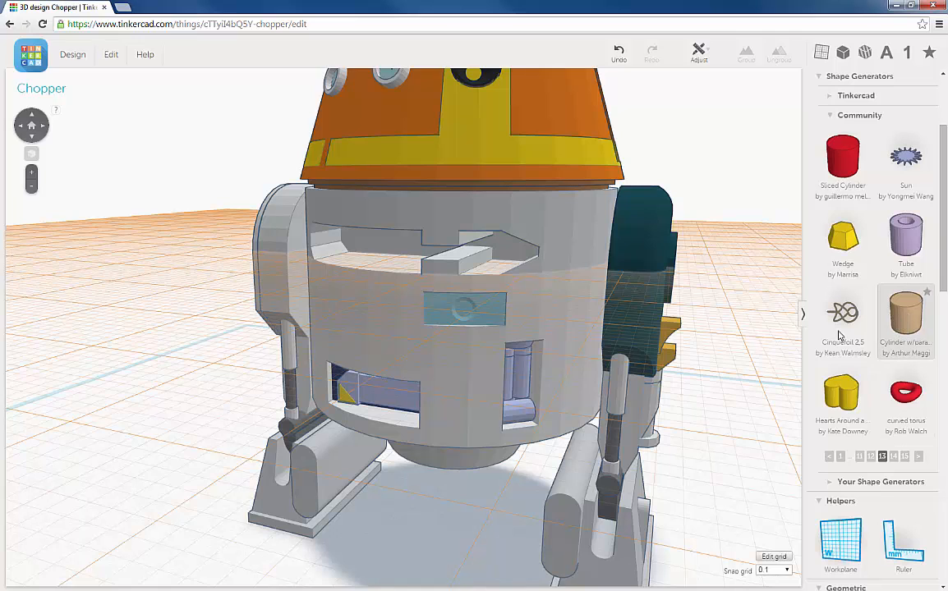
Step: Add the community "Cylinder w/parameters" shape to the slot's workplane, in front of the robot's body
{"action": "left_click_drag", "start_coordinate": [906, 312], "coordinate": [413, 391]}
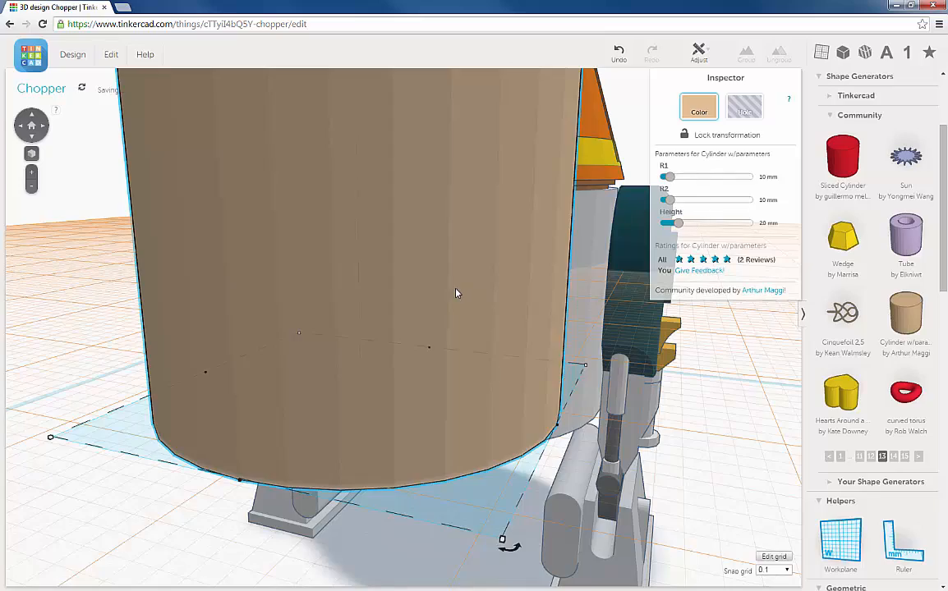
{"action": "scroll", "coordinate": [457, 293], "scroll_direction": "down", "scroll_amount": 5}
{"action": "scroll", "coordinate": [457, 293], "scroll_direction": "down", "scroll_amount": 3}
{"action": "right_click_drag", "start_coordinate": [442, 326], "coordinate": [440, 358]}
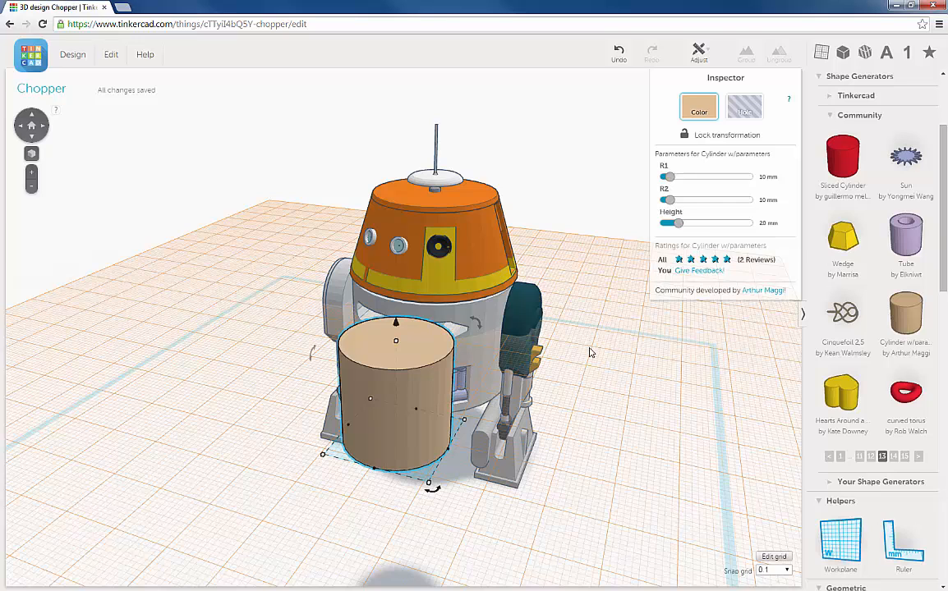
{"action": "right_click_drag", "start_coordinate": [590, 353], "coordinate": [645, 340]}
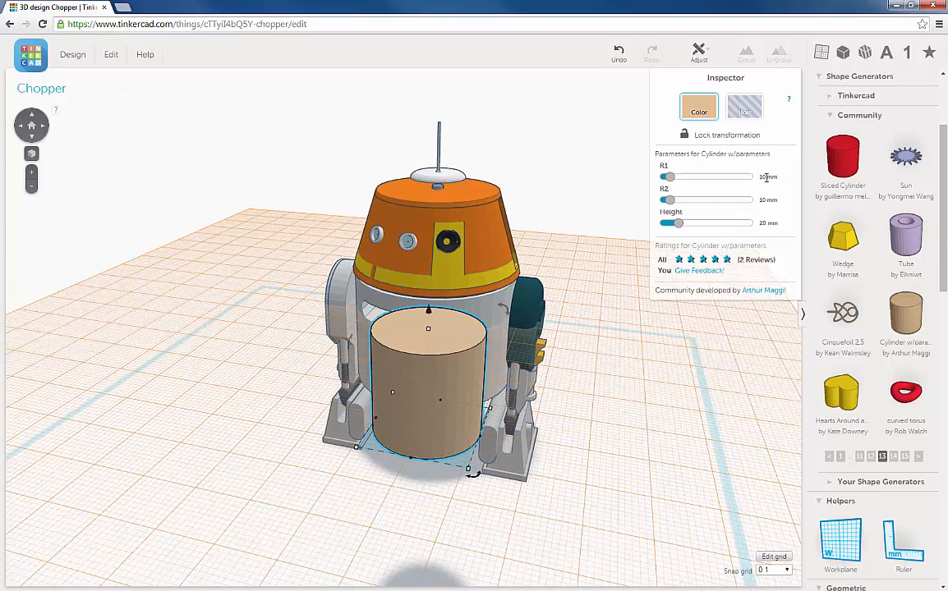
Step: Set the cylinder's R1 and R2 to 3 mm and its height to 2 mm
{"action": "left_click", "coordinate": [766, 178]}
{"action": "key", "text": "Return"}
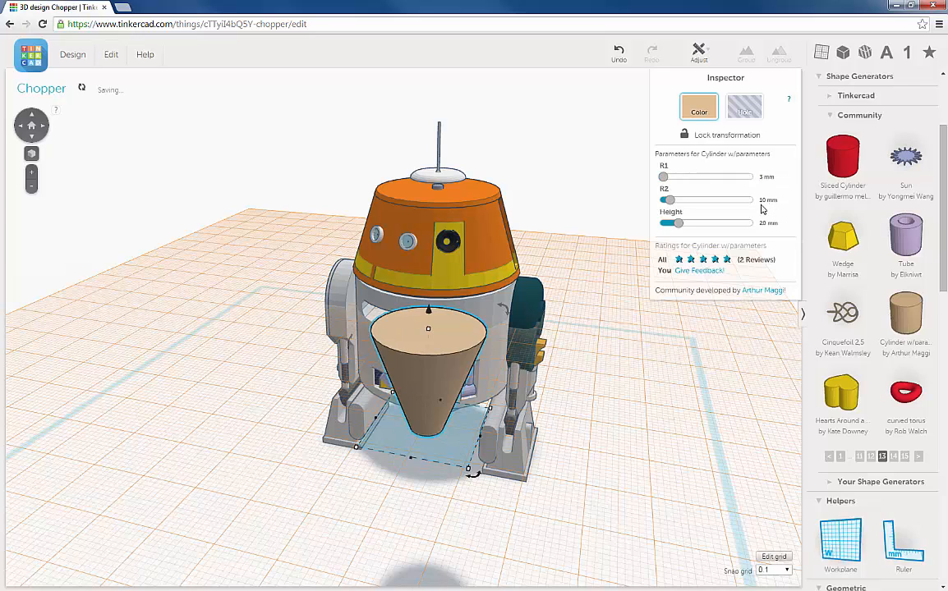
{"action": "left_click", "coordinate": [767, 199]}
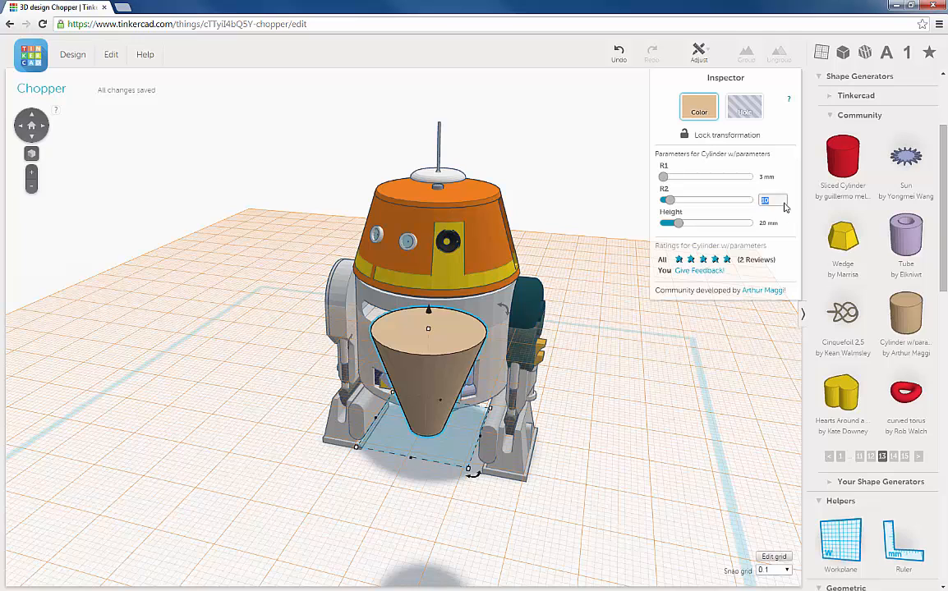
{"action": "type", "text": "3"}
{"action": "key", "text": "Return"}
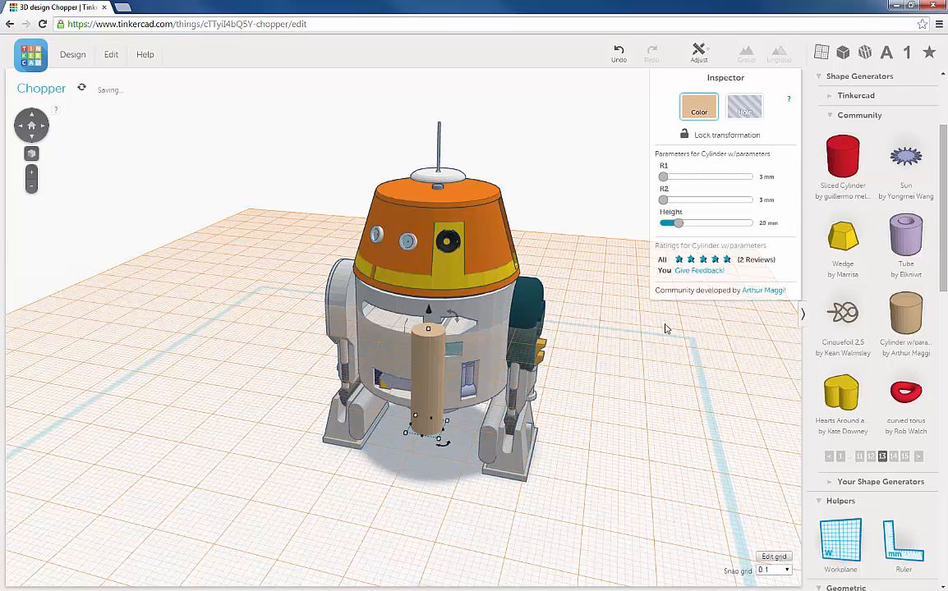
{"action": "right_click_drag", "start_coordinate": [663, 351], "coordinate": [679, 323]}
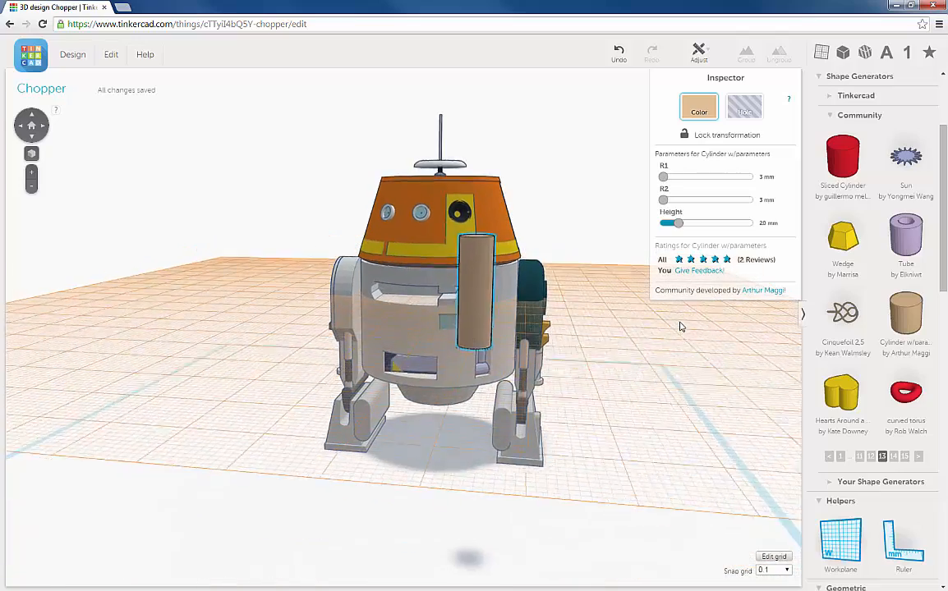
{"action": "right_click_drag", "start_coordinate": [633, 349], "coordinate": [548, 294]}
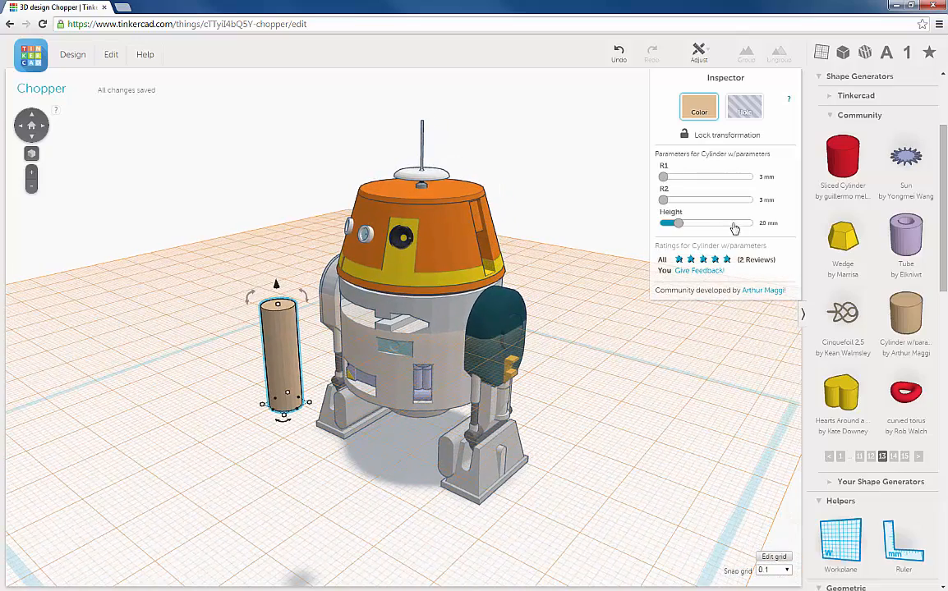
{"action": "left_click", "coordinate": [763, 222]}
{"action": "type", "text": "2"}
{"action": "key", "text": "Return"}
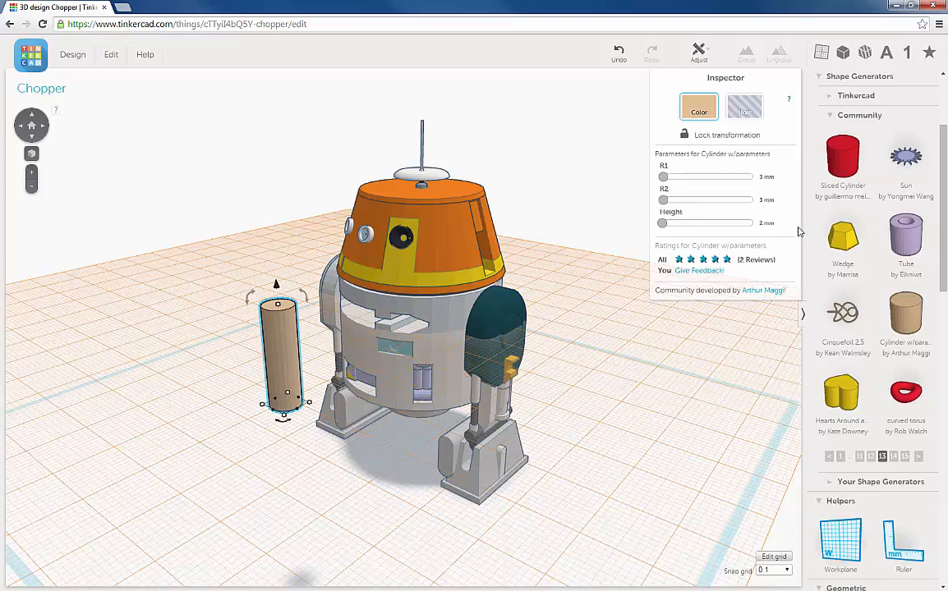
Step: Move the small cylinder about 25.6 mm sideways and 44.9 mm back into the left end of the body's upper slot
{"action": "right_click_drag", "start_coordinate": [444, 343], "coordinate": [516, 396]}
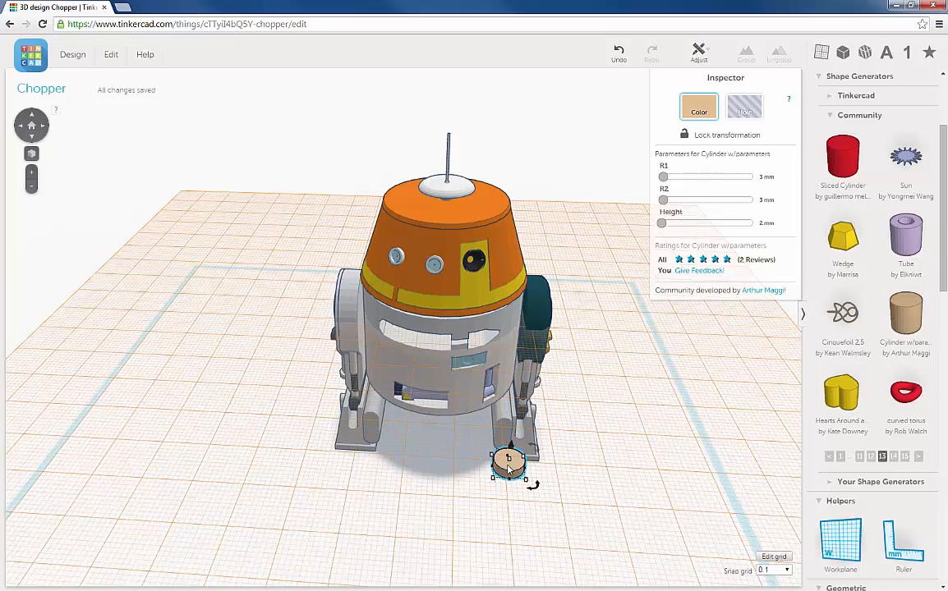
{"action": "left_click_drag", "start_coordinate": [505, 457], "coordinate": [397, 333]}
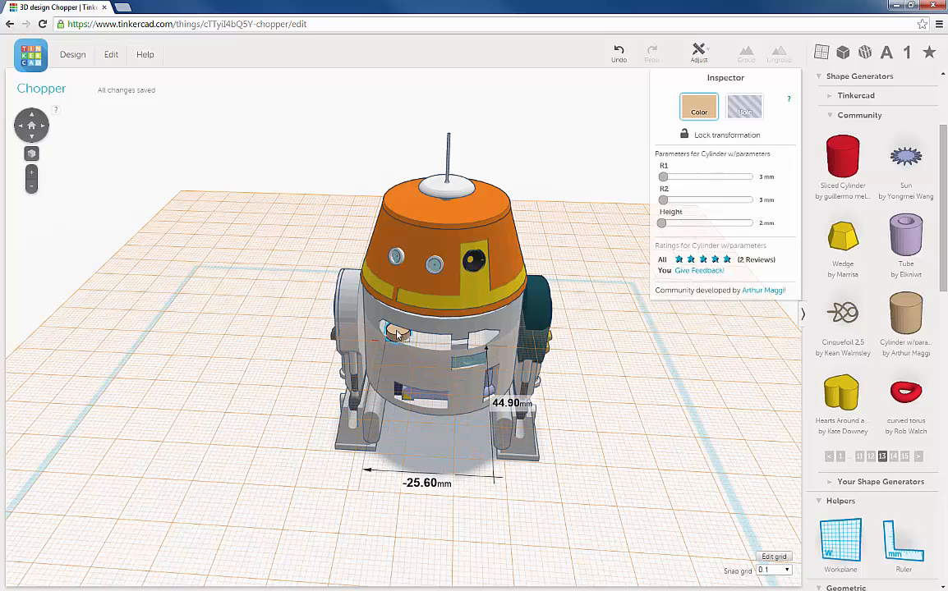
{"action": "right_click_drag", "start_coordinate": [408, 358], "coordinate": [416, 278]}
{"action": "scroll", "coordinate": [417, 282], "scroll_direction": "up", "scroll_amount": 5}
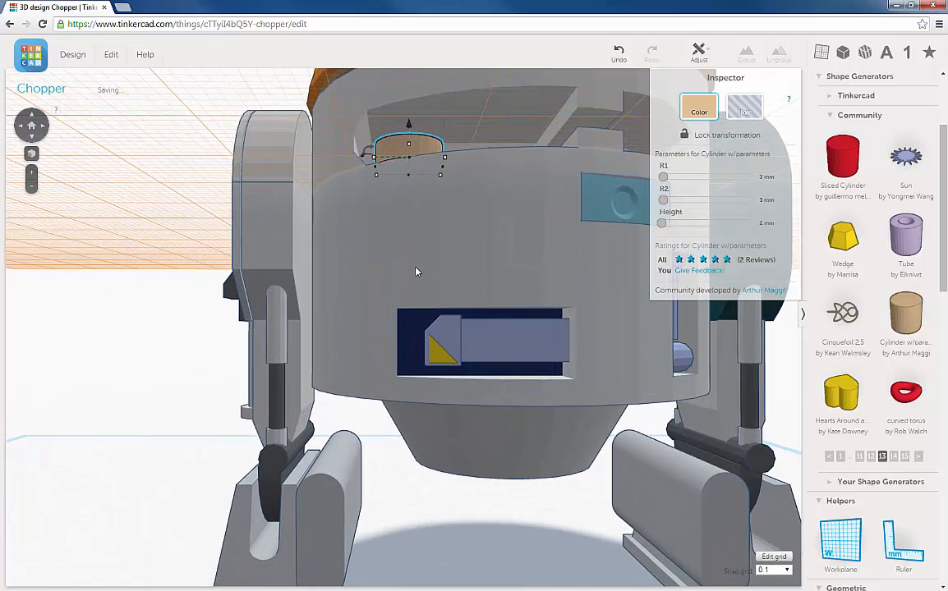
{"action": "key", "text": "f"}
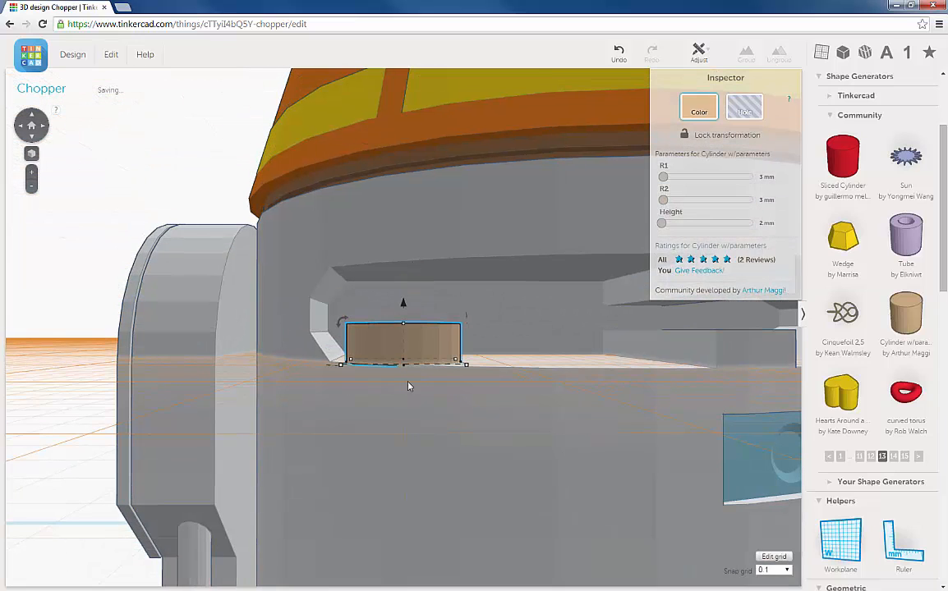
Step: Set both radii, R1 and R2, of the cylinder in the body's slot to 2 mm
{"action": "right_click_drag", "start_coordinate": [408, 382], "coordinate": [396, 421]}
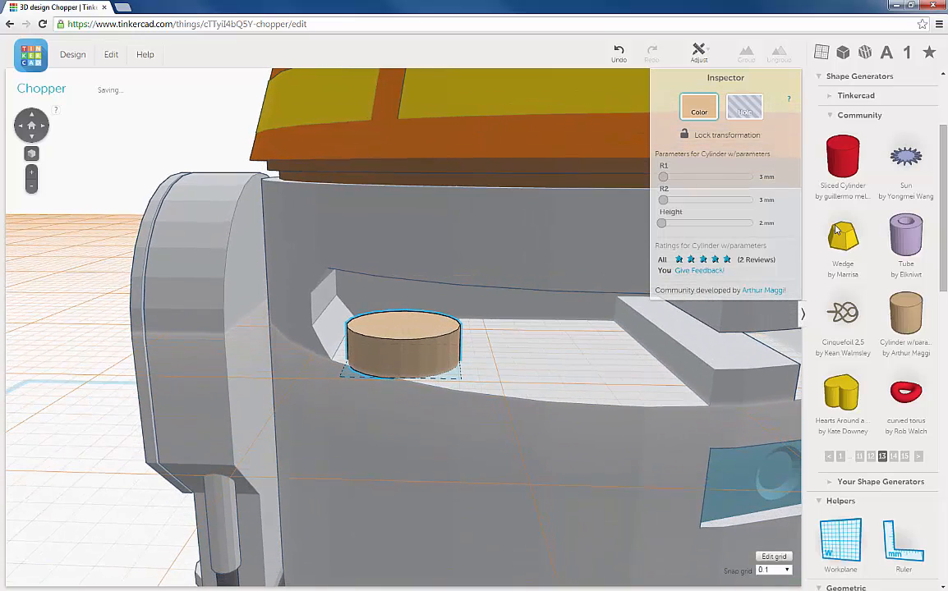
{"action": "left_click", "coordinate": [777, 179]}
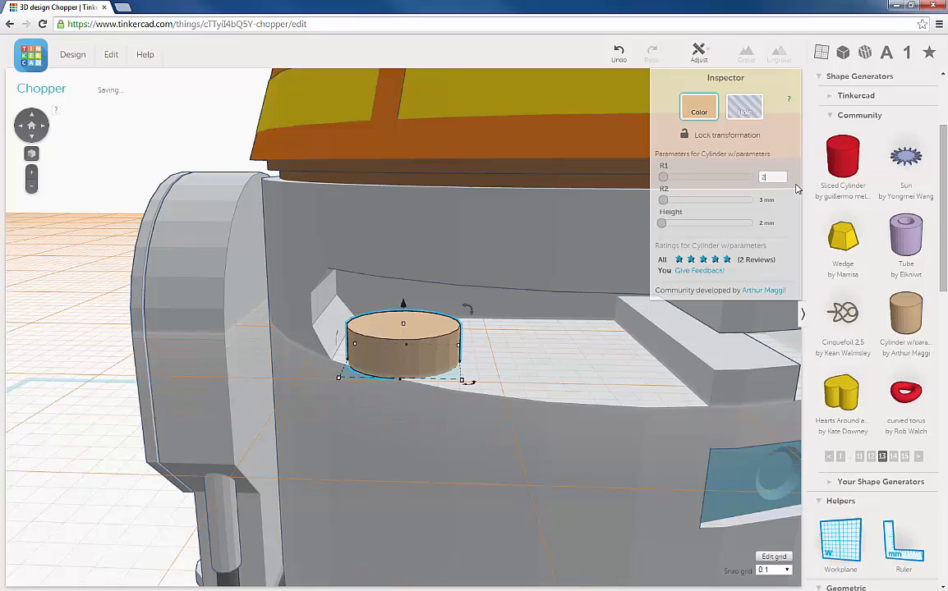
{"action": "key", "text": "Return"}
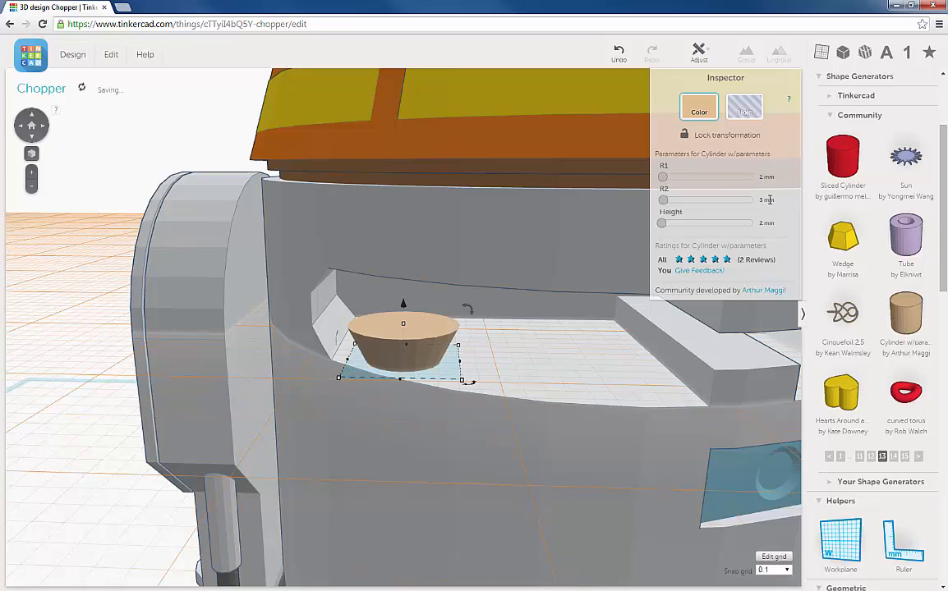
{"action": "left_click", "coordinate": [772, 200]}
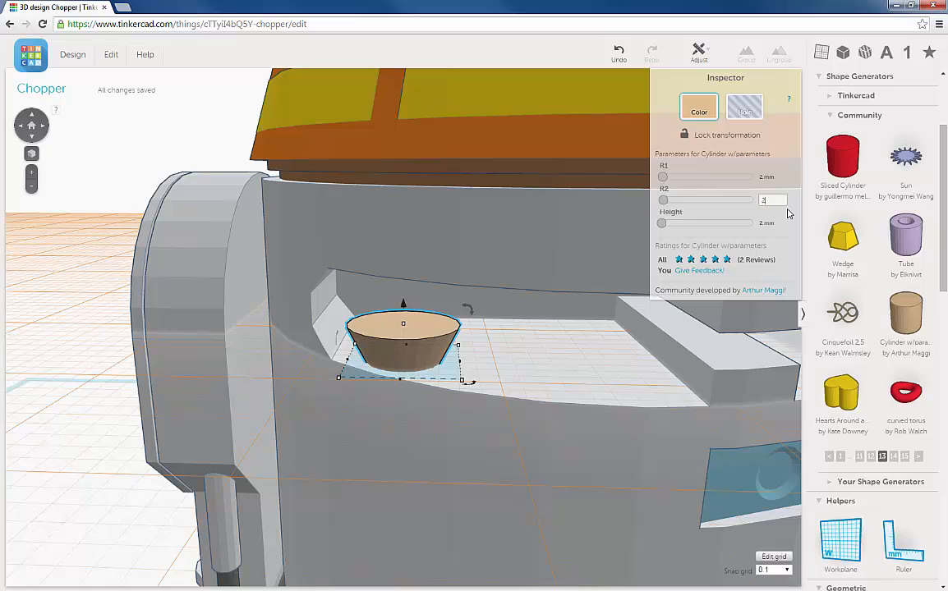
{"action": "type", "text": "2"}
{"action": "key", "text": "Return"}
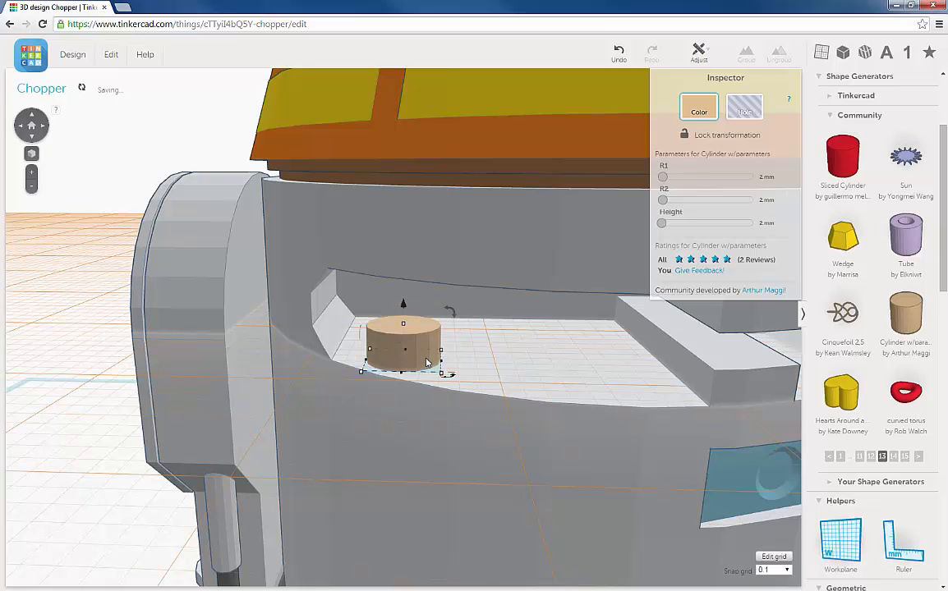
Step: Set the cylinder's height to 1 mm
{"action": "left_click", "coordinate": [452, 362]}
{"action": "right_click_drag", "start_coordinate": [452, 361], "coordinate": [484, 332]}
{"action": "left_click", "coordinate": [764, 223]}
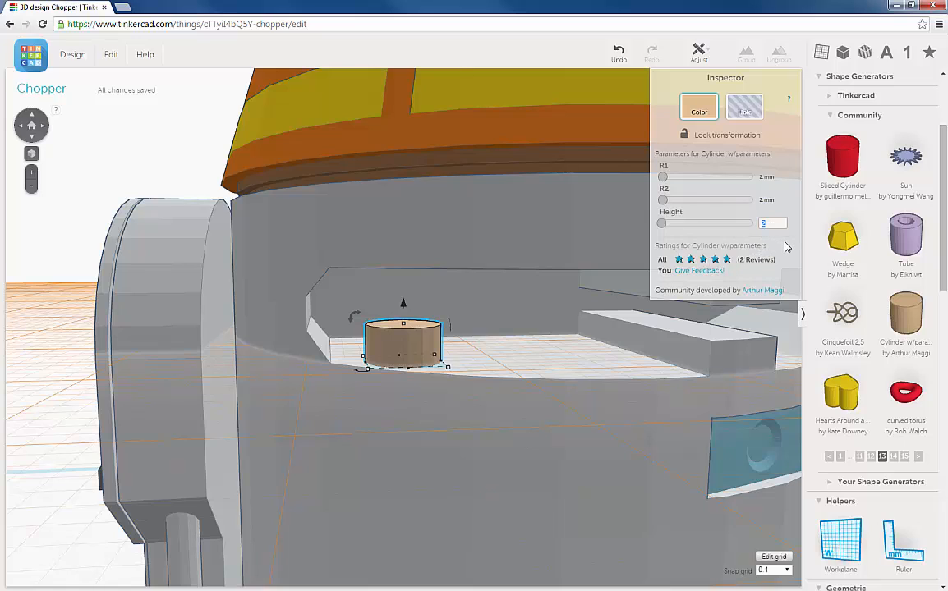
{"action": "type", "text": "1"}
{"action": "key", "text": "Return"}
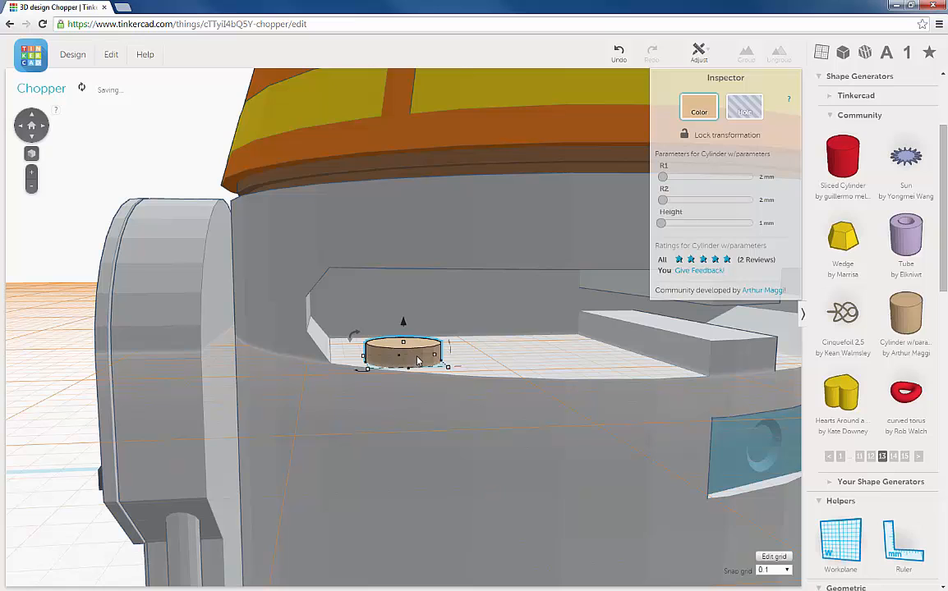
Step: Move the small cylinder closer to the angled wall at the left end of the body's upper slot
{"action": "left_click_drag", "start_coordinate": [418, 360], "coordinate": [390, 371]}
{"action": "right_click_drag", "start_coordinate": [390, 370], "coordinate": [366, 365]}
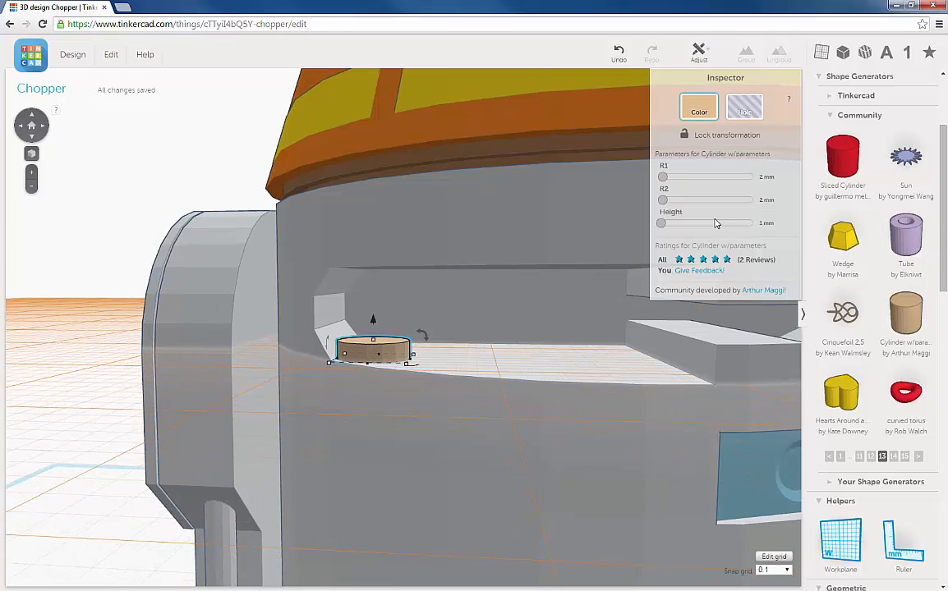
Step: Set the cylinder's height to 2 mm
{"action": "left_click", "coordinate": [776, 224]}
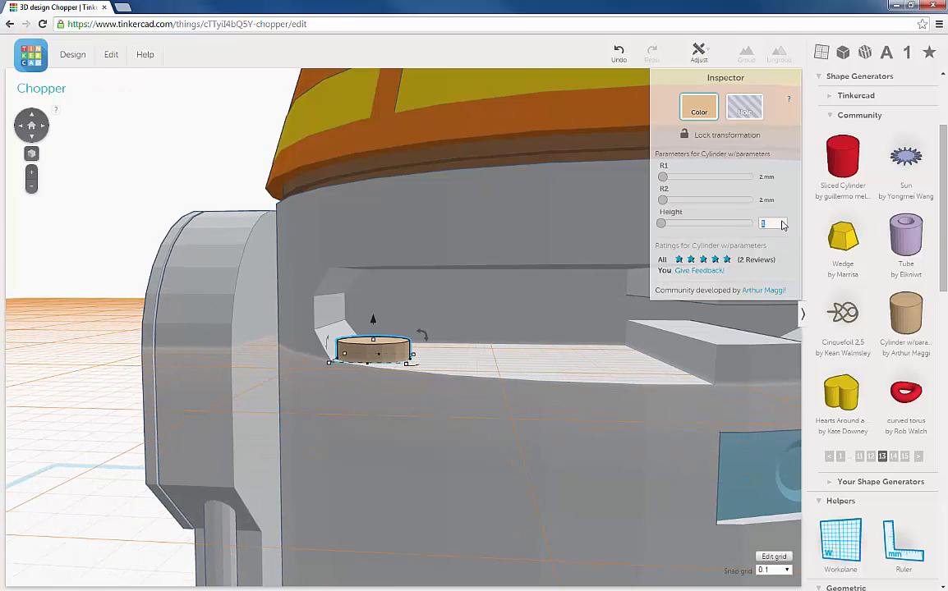
{"action": "type", "text": "2"}
{"action": "key", "text": "Return"}
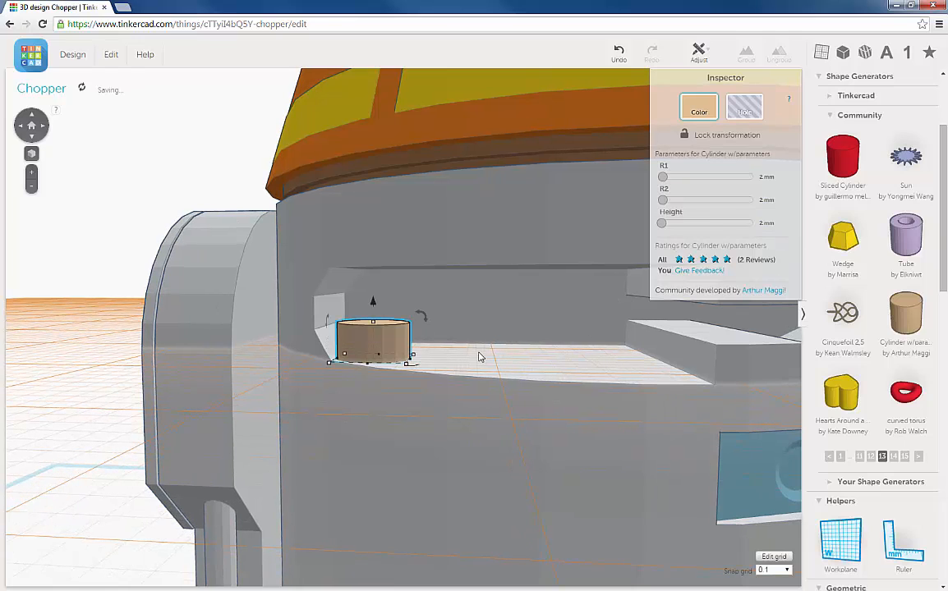
Step: Set the height of the cylinder in the slot to 1.5 mm
{"action": "right_click_drag", "start_coordinate": [481, 354], "coordinate": [501, 349]}
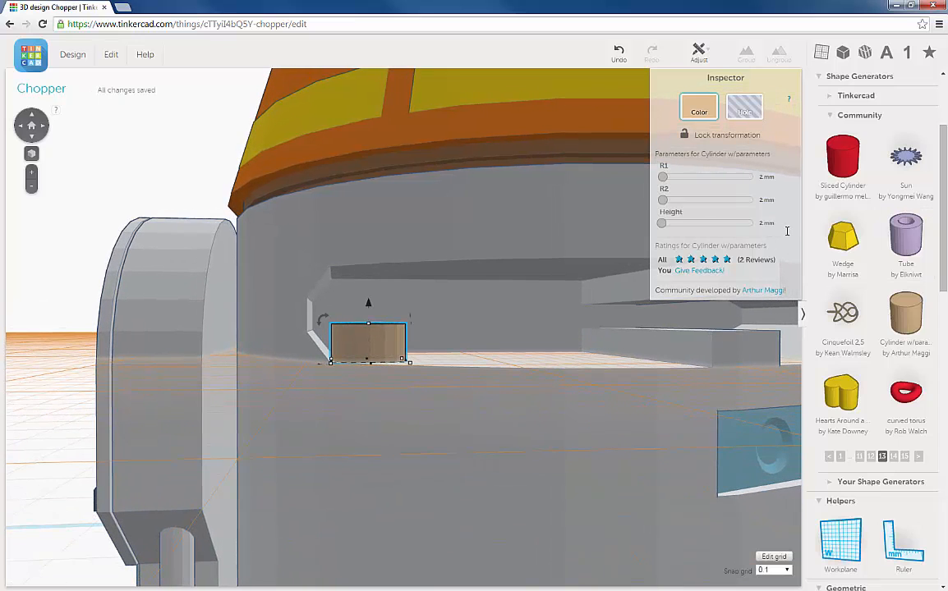
{"action": "left_click", "coordinate": [766, 223]}
{"action": "type", "text": "1.5"}
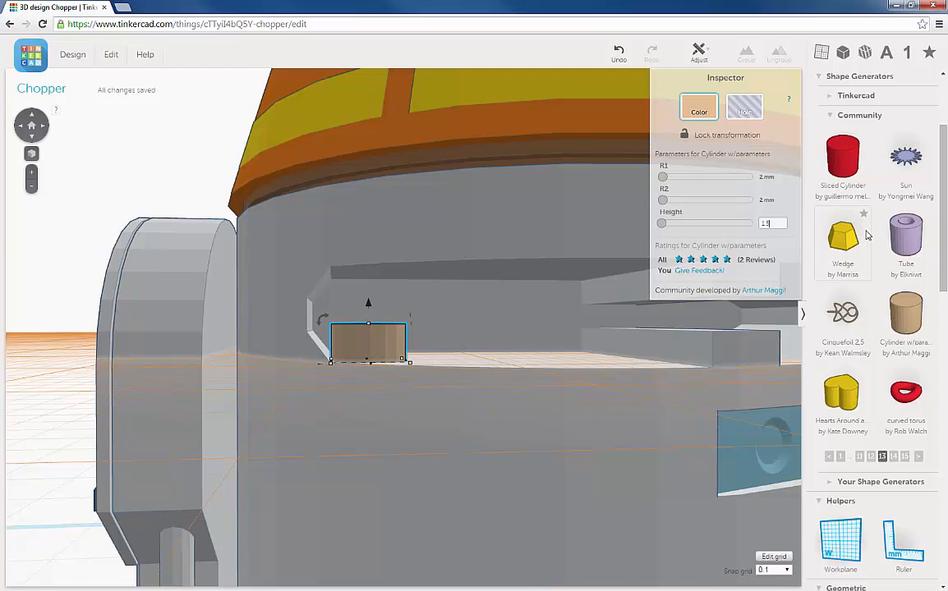
{"action": "key", "text": "Return"}
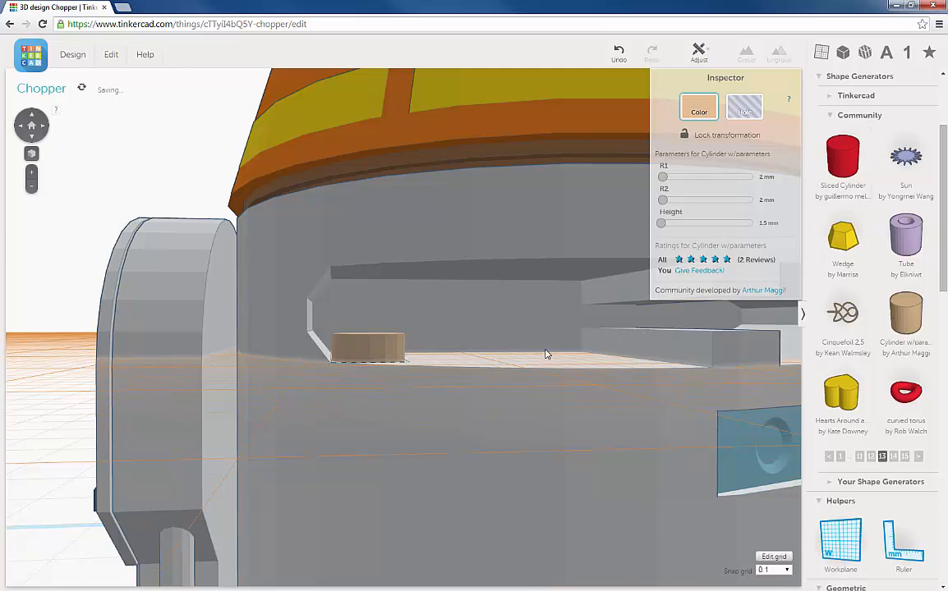
Step: Color the cylinder in the slot dark gray using a preset color
{"action": "right_click_drag", "start_coordinate": [547, 352], "coordinate": [533, 353]}
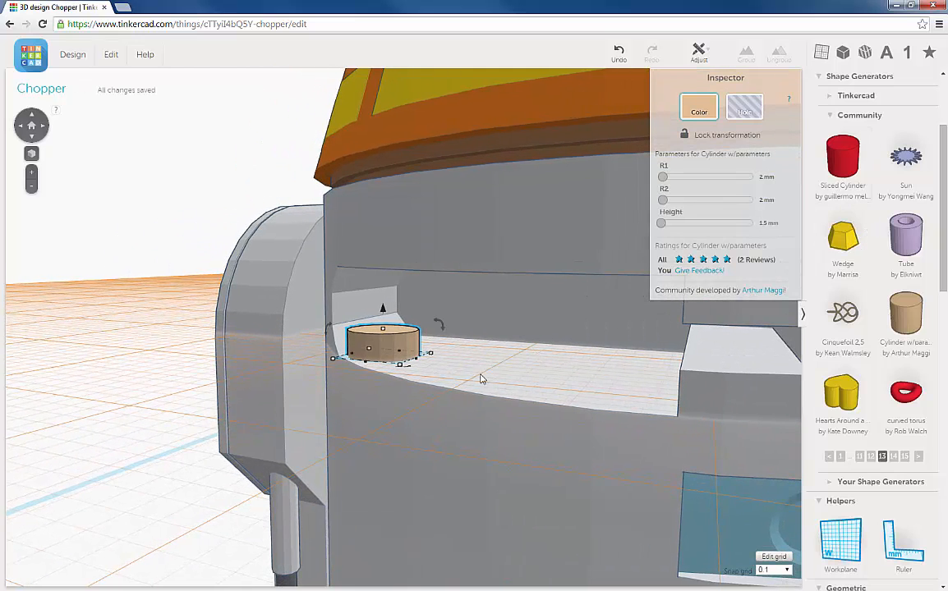
{"action": "mouse_move", "coordinate": [460, 383]}
{"action": "right_mouse_down"}
{"action": "mouse_move", "coordinate": [450, 382]}
{"action": "mouse_move", "coordinate": [461, 377]}
{"action": "right_mouse_up"}
{"action": "left_click", "coordinate": [402, 355]}
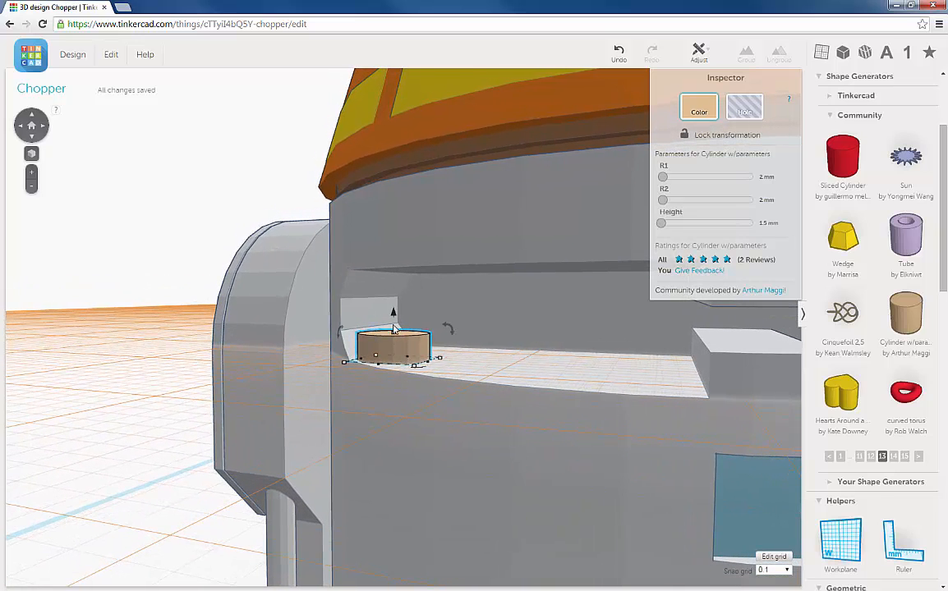
{"action": "left_click", "coordinate": [697, 110]}
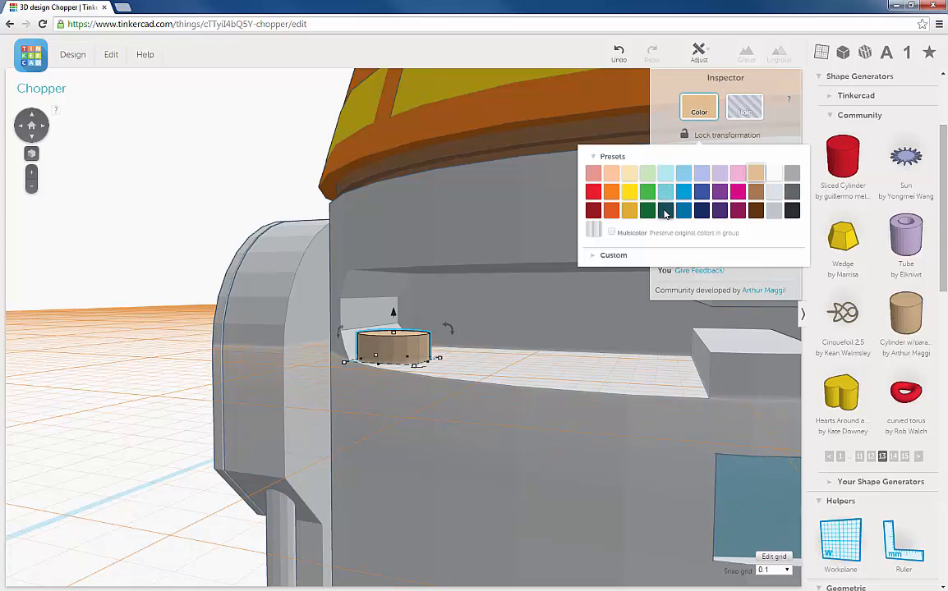
{"action": "left_click", "coordinate": [793, 197]}
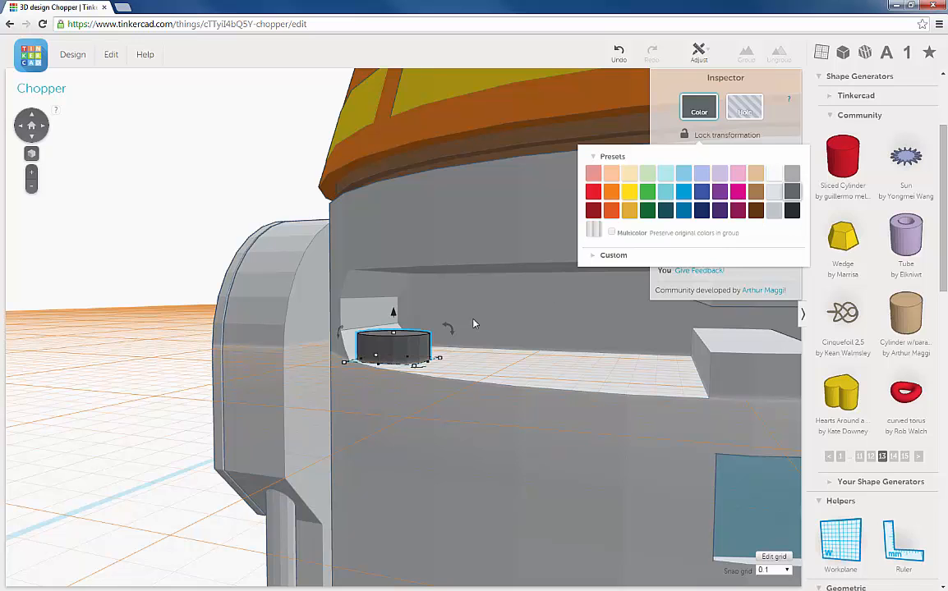
{"action": "right_click_drag", "start_coordinate": [434, 362], "coordinate": [441, 363]}
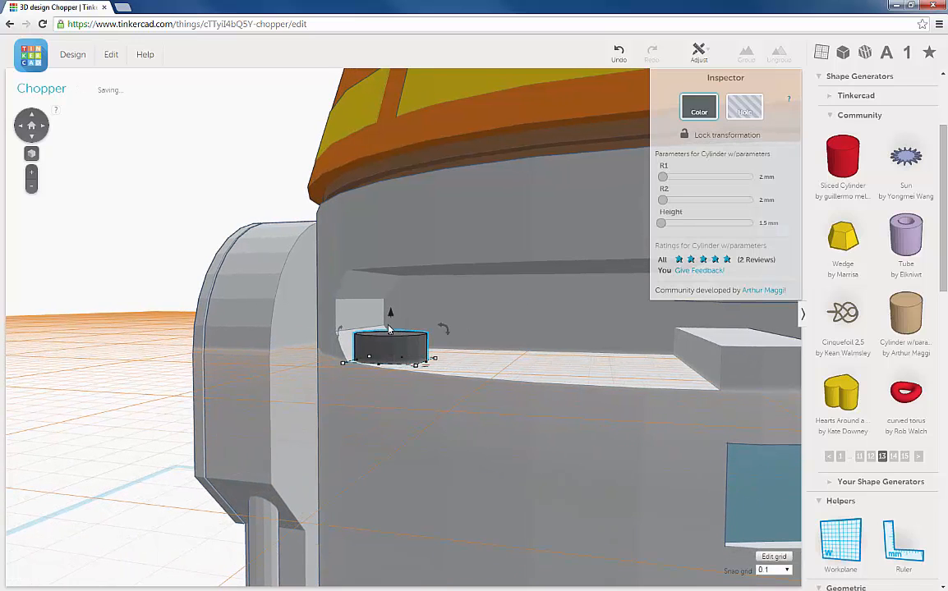
Step: Duplicate the dark gray cylinder and raise the copy so it sits directly on top of the original
{"action": "left_click", "coordinate": [110, 55]}
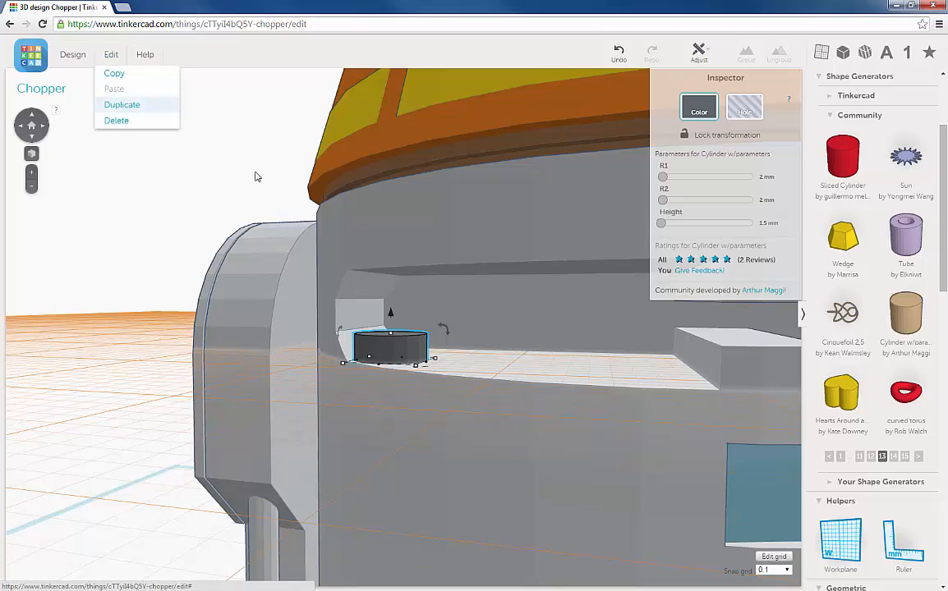
{"action": "left_click_drag", "start_coordinate": [391, 318], "coordinate": [400, 291]}
{"action": "right_click_drag", "start_coordinate": [441, 337], "coordinate": [379, 368]}
{"action": "scroll", "coordinate": [403, 358], "scroll_direction": "up", "scroll_amount": 2}
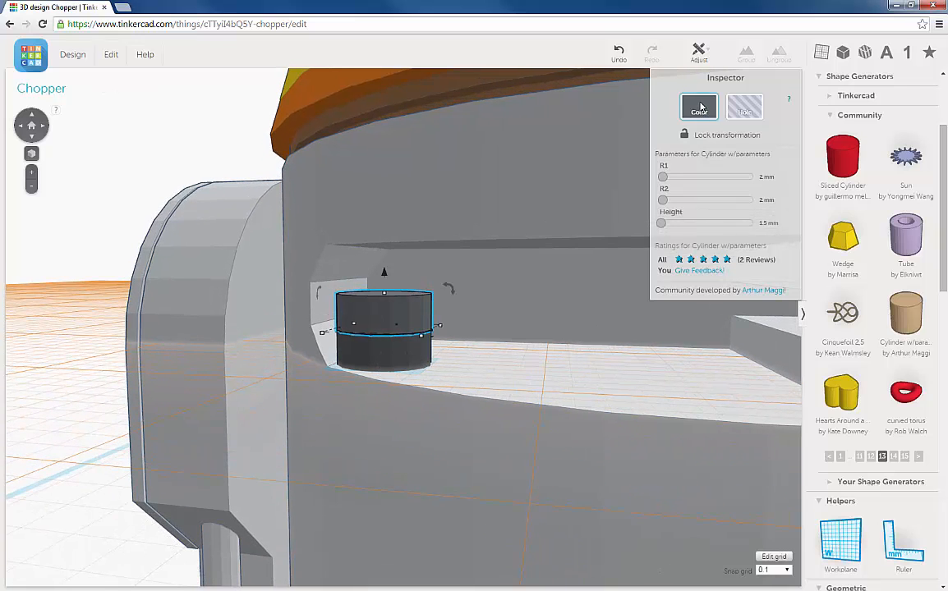
Step: Color the upper cylinder of the stack light gray
{"action": "left_click", "coordinate": [701, 107]}
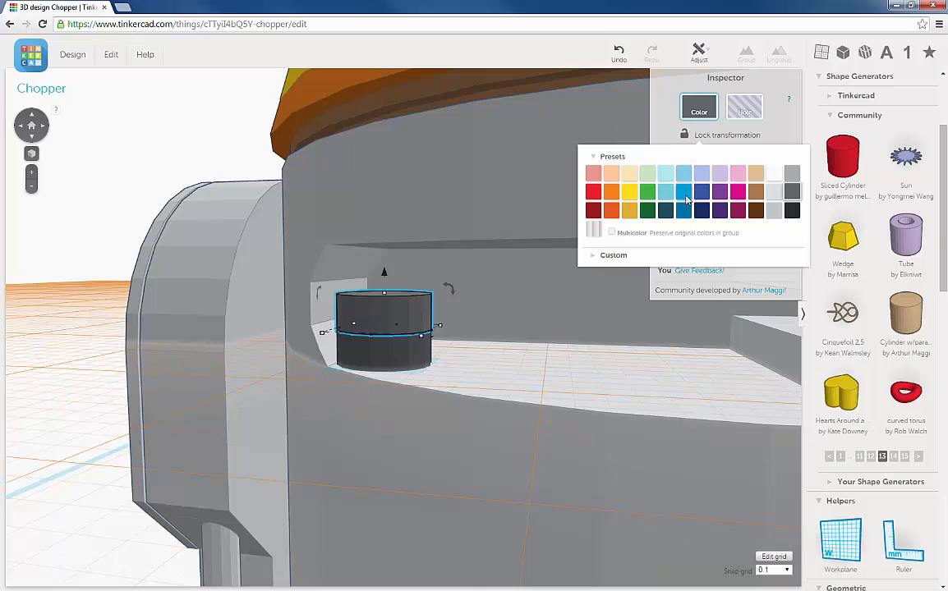
{"action": "left_click", "coordinate": [773, 193]}
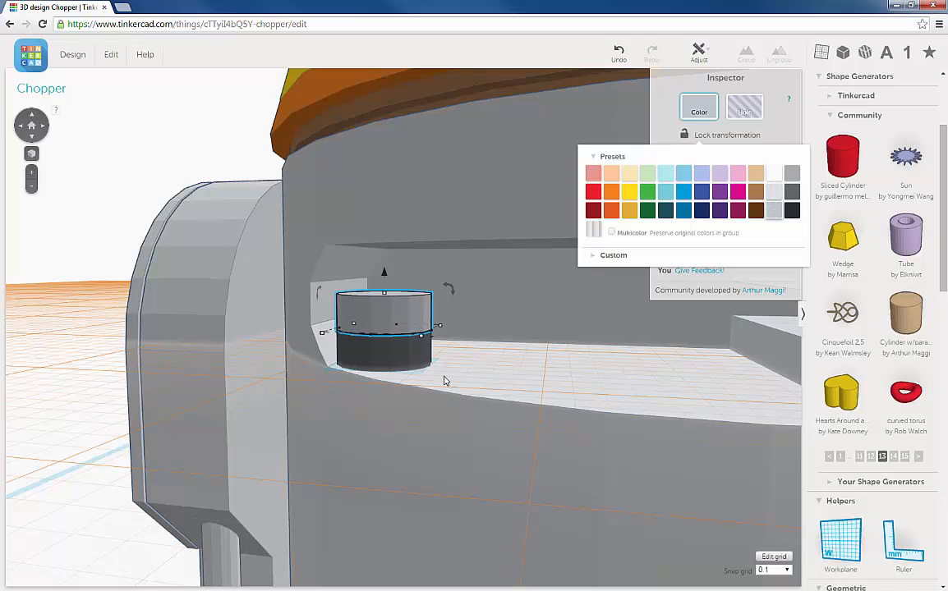
{"action": "right_click_drag", "start_coordinate": [457, 376], "coordinate": [464, 376]}
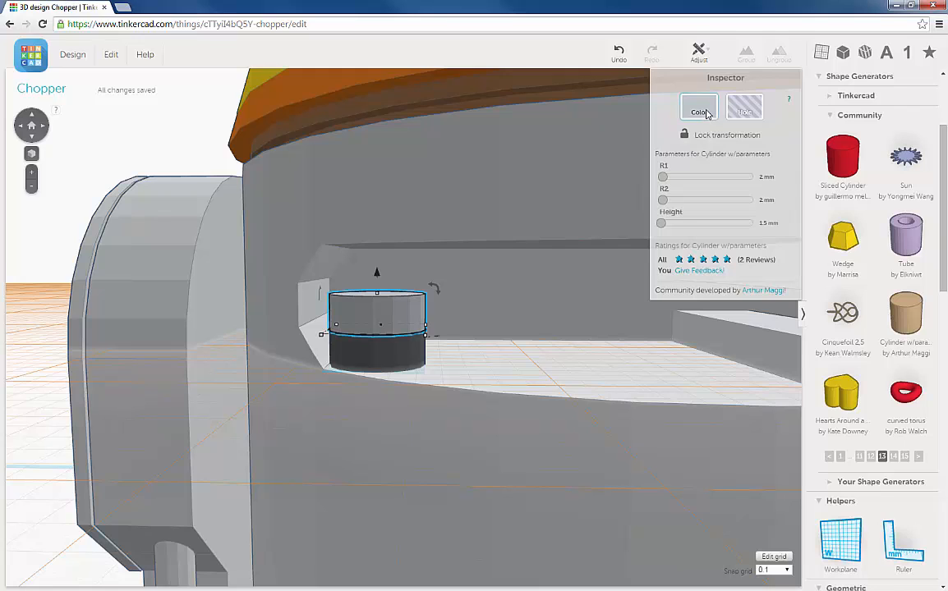
Step: Color the upper cylinder of the stack with the light aqua preset
{"action": "left_click", "coordinate": [706, 113]}
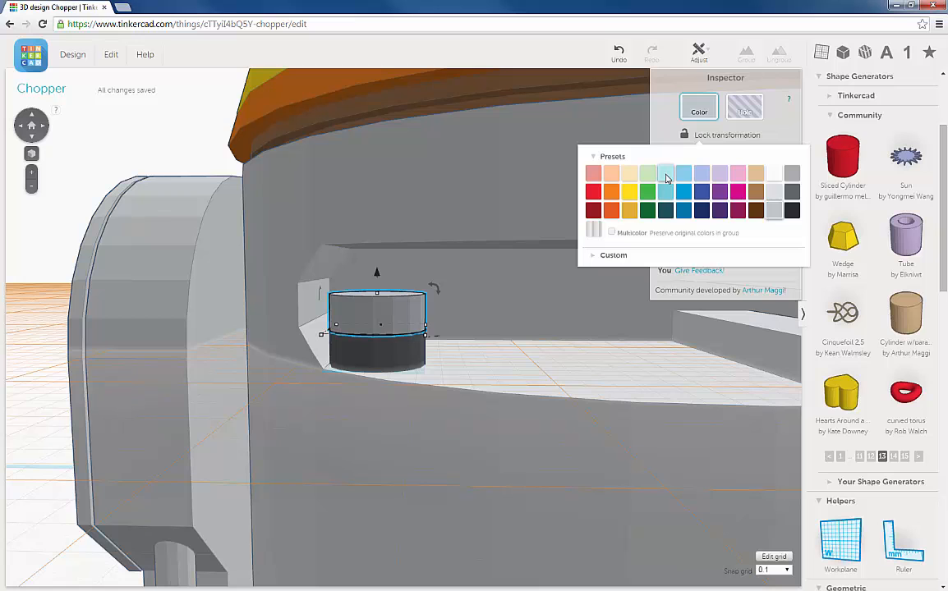
{"action": "left_click", "coordinate": [666, 179]}
{"action": "right_click_drag", "start_coordinate": [476, 313], "coordinate": [410, 357]}
Step: Duplicate the bottom dark gray cylinder and raise the copy to sit on top of the aqua cylinder
{"action": "left_click", "coordinate": [411, 356]}
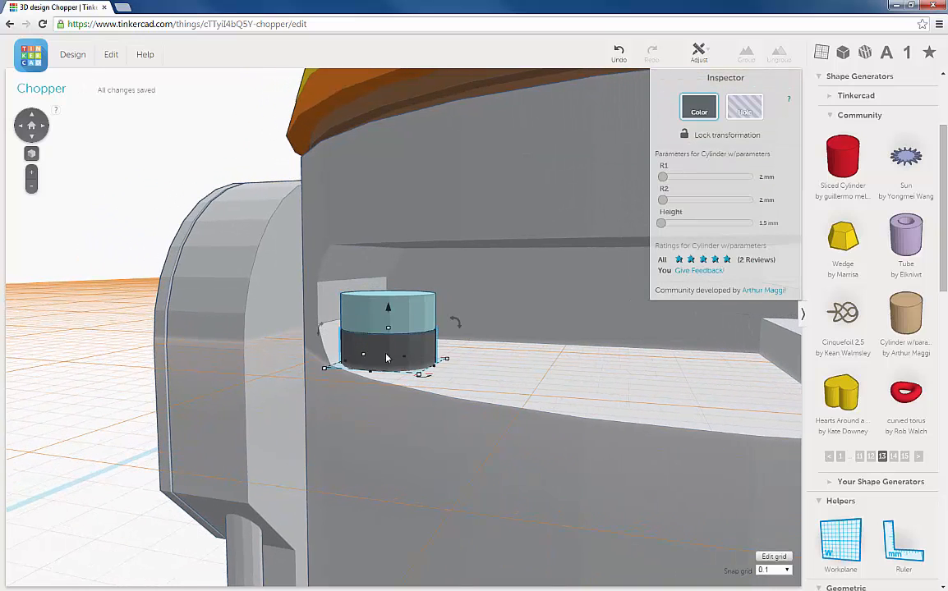
{"action": "left_click", "coordinate": [111, 56]}
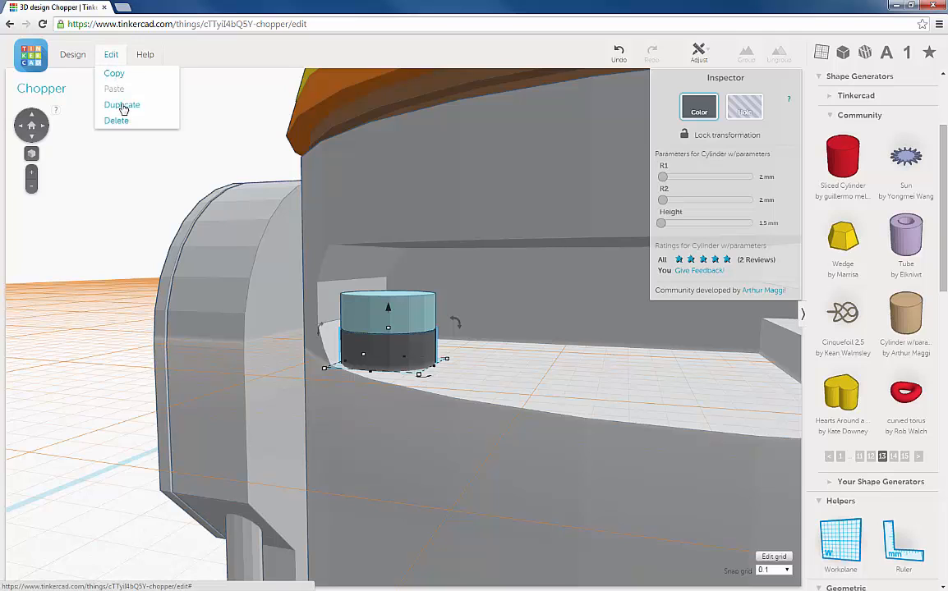
{"action": "left_click", "coordinate": [122, 106]}
{"action": "left_click_drag", "start_coordinate": [387, 313], "coordinate": [401, 243]}
{"action": "right_click_drag", "start_coordinate": [386, 233], "coordinate": [364, 322]}
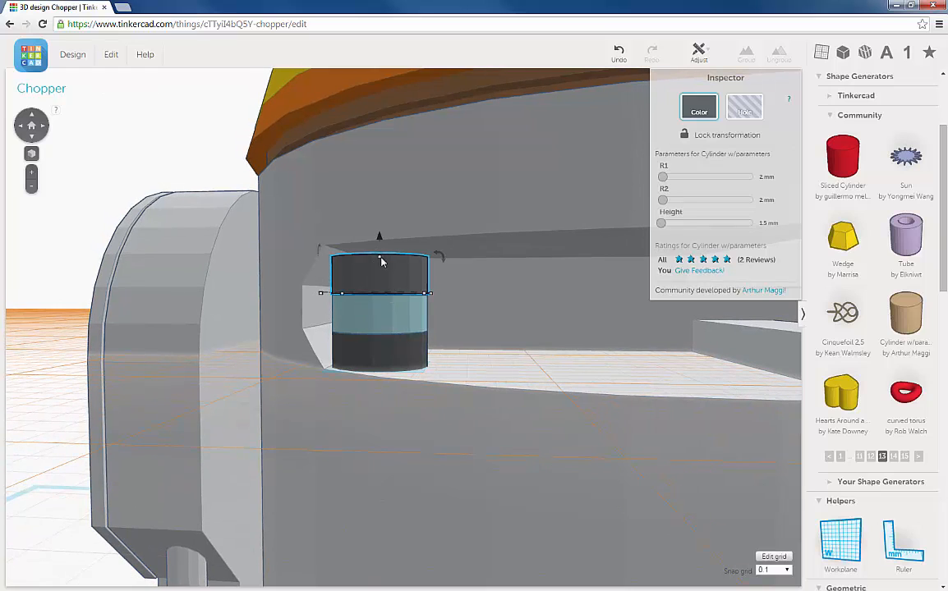
{"action": "left_click_drag", "start_coordinate": [379, 238], "coordinate": [381, 243]}
Step: Examine the three-cylinder stack in the slot from several angles and distances to judge its fit and proportions
{"action": "right_click_drag", "start_coordinate": [403, 322], "coordinate": [326, 342]}
{"action": "right_click_drag", "start_coordinate": [411, 344], "coordinate": [493, 322]}
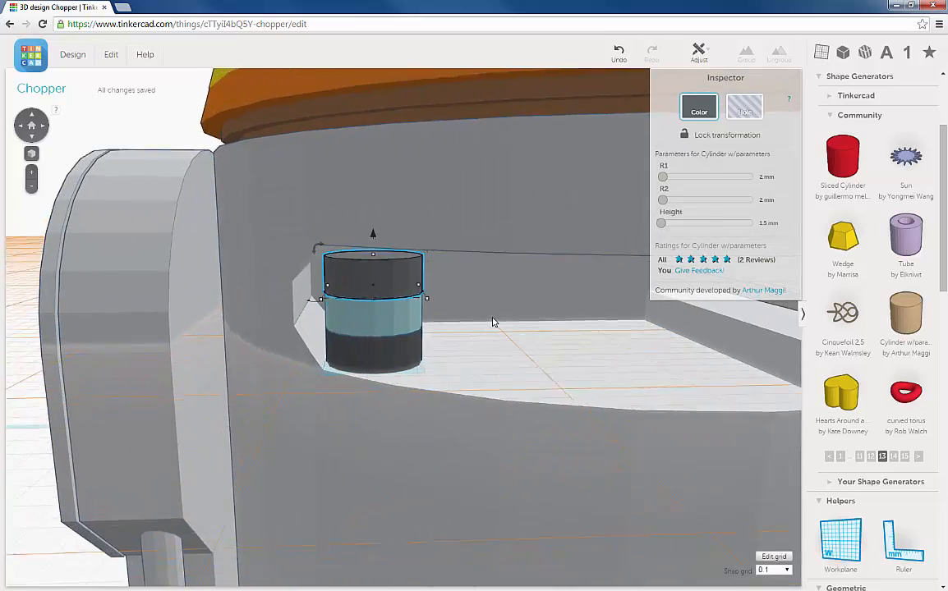
{"action": "scroll", "coordinate": [492, 321], "scroll_direction": "down", "scroll_amount": 5}
{"action": "right_click_drag", "start_coordinate": [507, 371], "coordinate": [497, 352]}
{"action": "scroll", "coordinate": [497, 352], "scroll_direction": "up", "scroll_amount": 5}
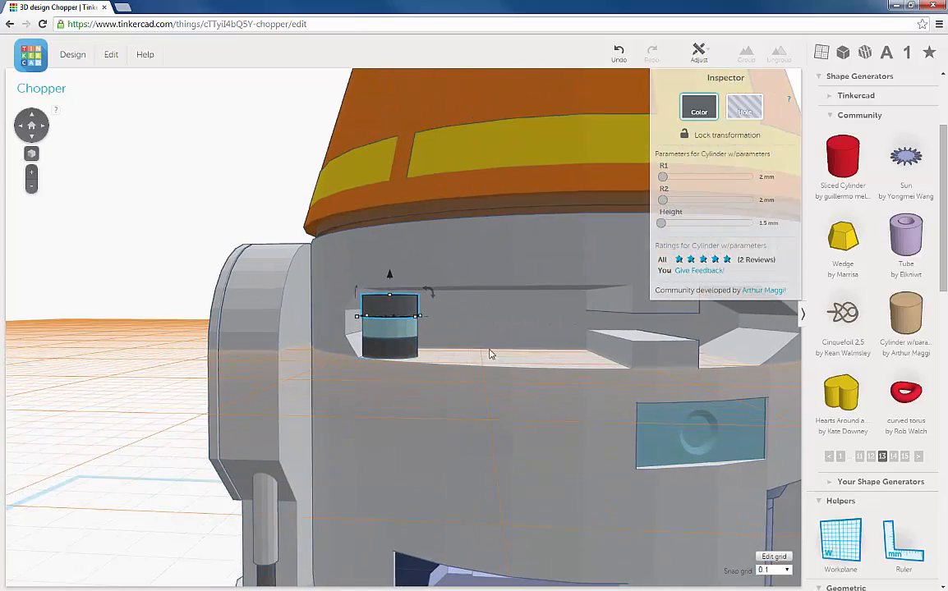
{"action": "scroll", "coordinate": [491, 355], "scroll_direction": "up", "scroll_amount": 2}
{"action": "middle_click_drag", "start_coordinate": [491, 355], "coordinate": [432, 339]}
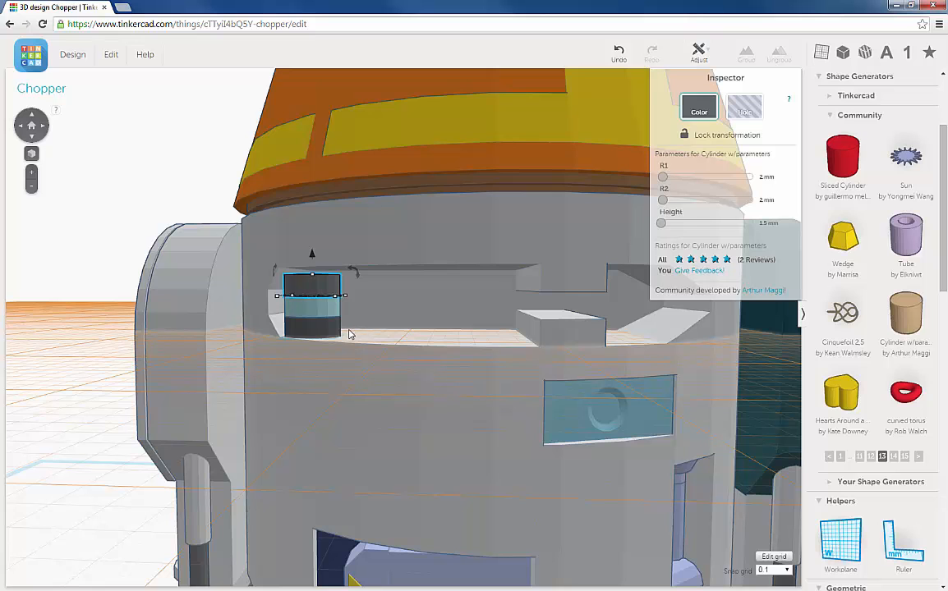
{"action": "right_click_drag", "start_coordinate": [395, 329], "coordinate": [417, 328]}
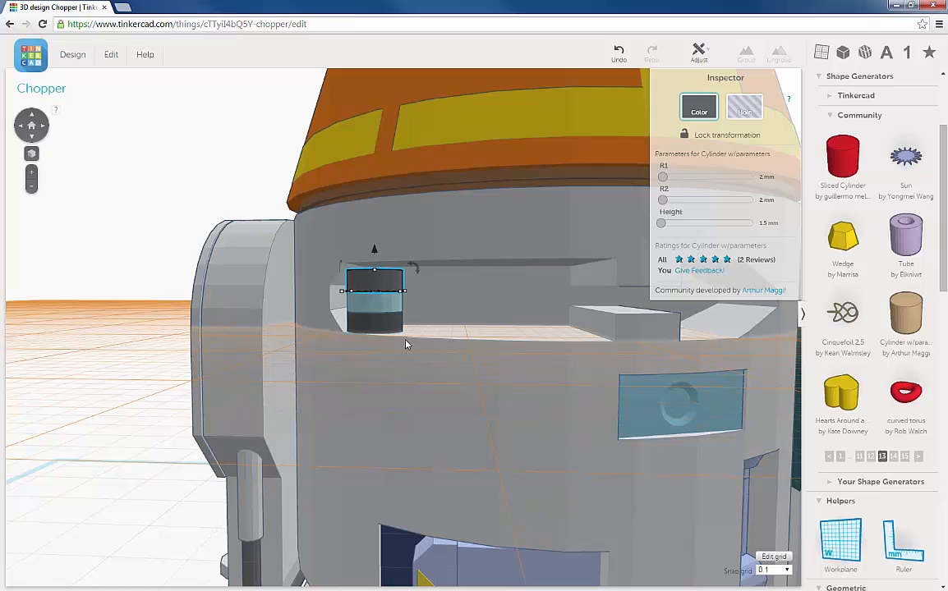
{"action": "scroll", "coordinate": [404, 344], "scroll_direction": "up", "scroll_amount": 2}
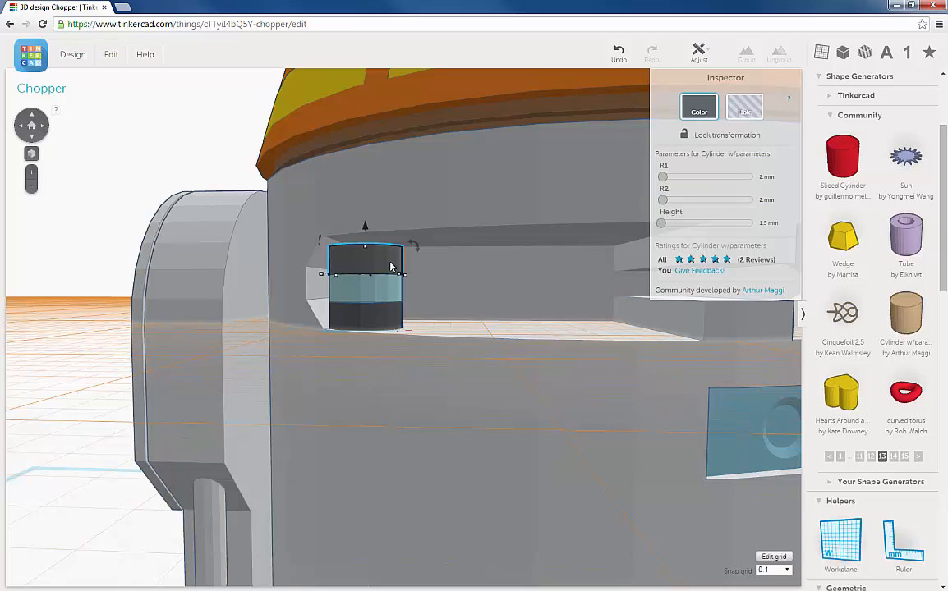
Step: Shorten the top dark gray cylinder and set the bottom dark gray cylinder's height to 1 mm
{"action": "left_click", "coordinate": [763, 221]}
{"action": "key", "text": "Return"}
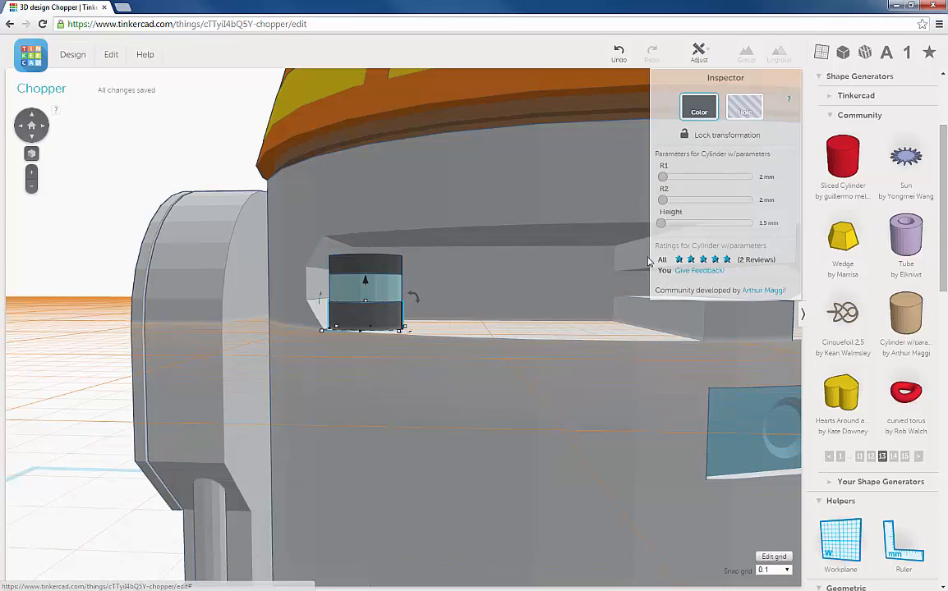
{"action": "left_click", "coordinate": [765, 223]}
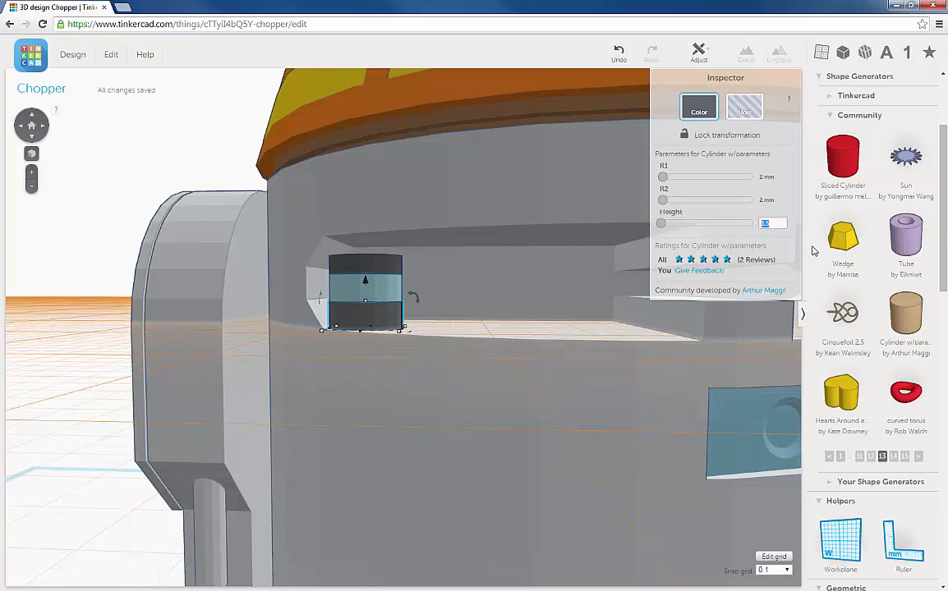
{"action": "type", "text": "1"}
{"action": "key", "text": "Return"}
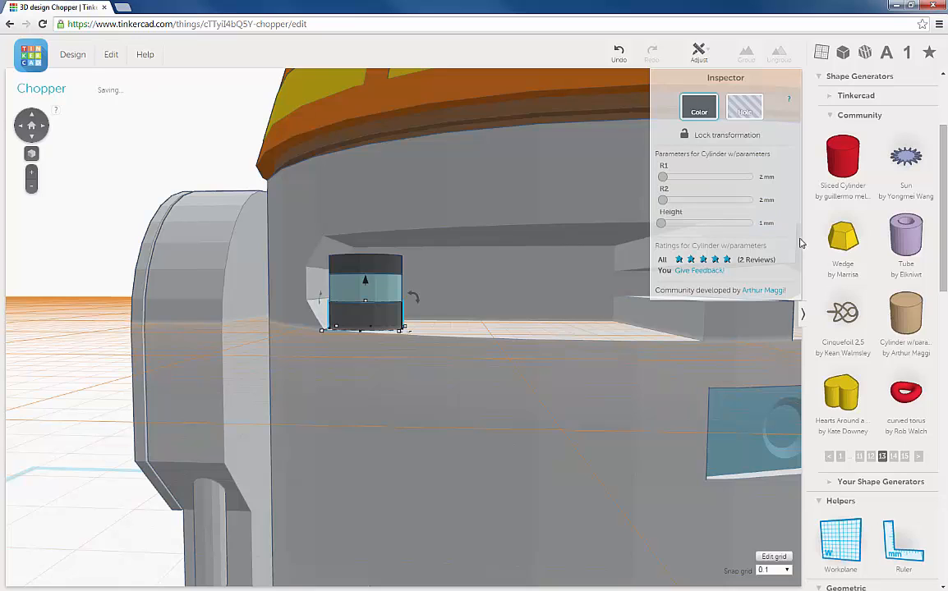
Step: Raise the bottom dark gray cylinder slightly so it meets the underside of the aqua cylinder
{"action": "left_click_drag", "start_coordinate": [365, 298], "coordinate": [369, 284]}
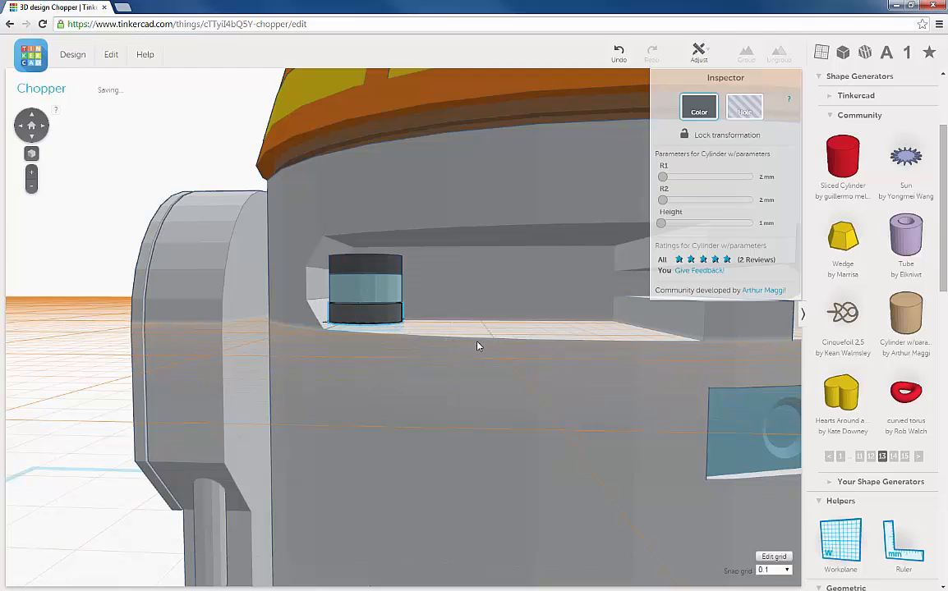
{"action": "mouse_move", "coordinate": [478, 345]}
{"action": "middle_mouse_down"}
{"action": "mouse_move", "coordinate": [489, 355]}
{"action": "mouse_move", "coordinate": [495, 347]}
{"action": "middle_mouse_up"}
{"action": "right_click_drag", "start_coordinate": [511, 344], "coordinate": [455, 345]}
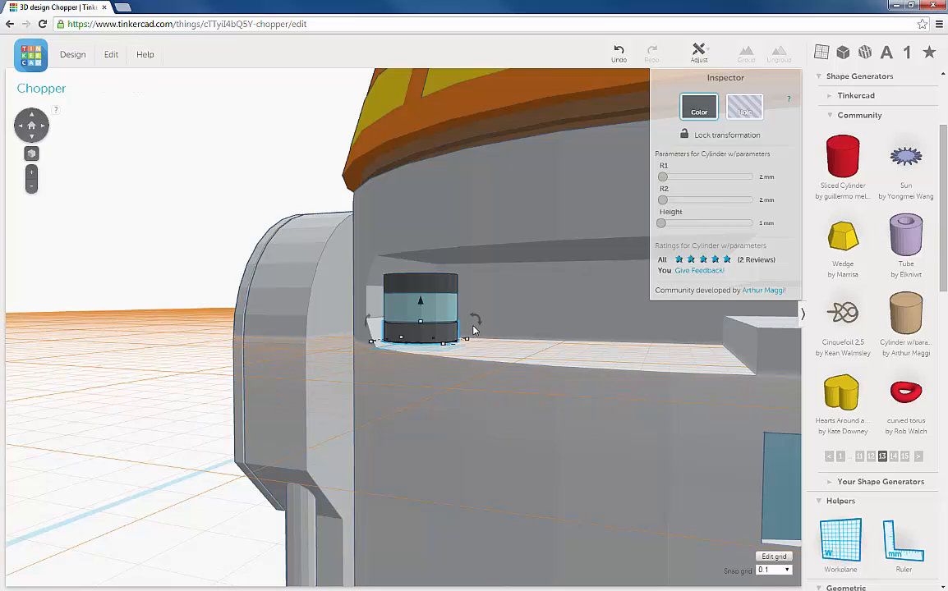
Step: Group the three stacked cylinders and set the group to Multicolor to preserve the original dark gray and aqua colors
{"action": "mouse_move", "coordinate": [473, 330]}
{"action": "right_mouse_down"}
{"action": "mouse_move", "coordinate": [503, 325]}
{"action": "mouse_move", "coordinate": [462, 322]}
{"action": "mouse_move", "coordinate": [497, 338]}
{"action": "mouse_move", "coordinate": [478, 345]}
{"action": "mouse_move", "coordinate": [490, 347]}
{"action": "right_mouse_up"}
{"action": "scroll", "coordinate": [470, 324], "scroll_direction": "down", "scroll_amount": 3}
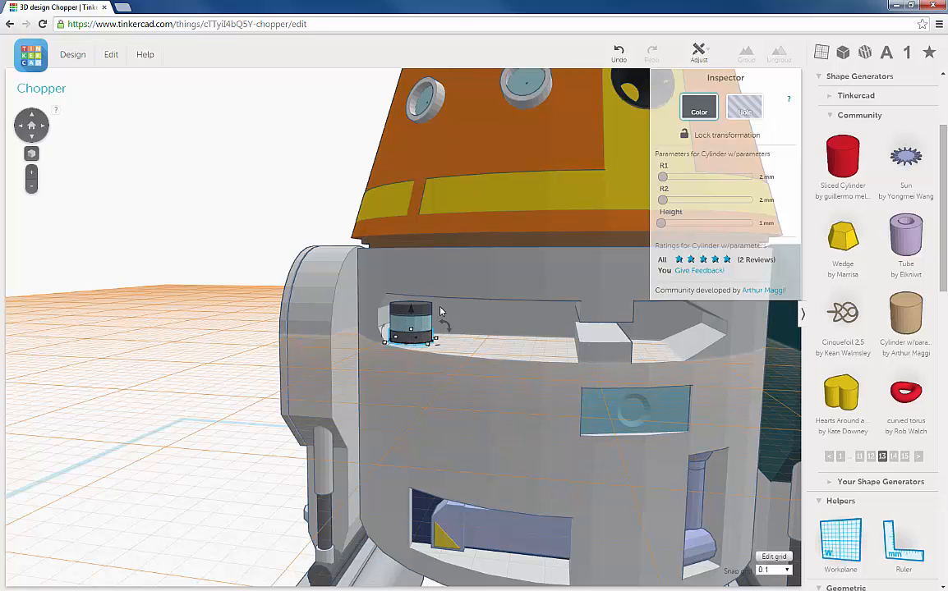
{"action": "left_click", "coordinate": [422, 335], "text": "shift"}
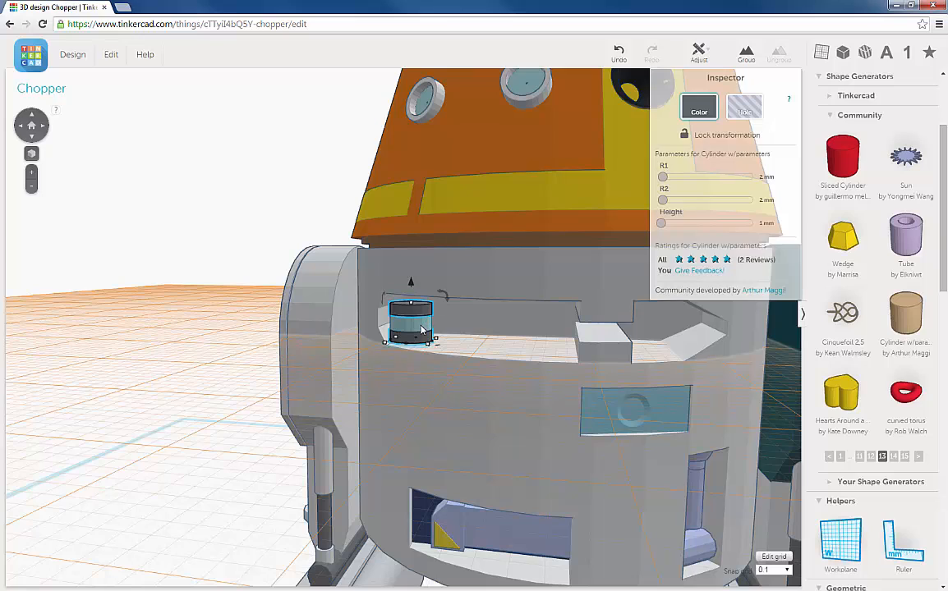
{"action": "left_click", "coordinate": [746, 54]}
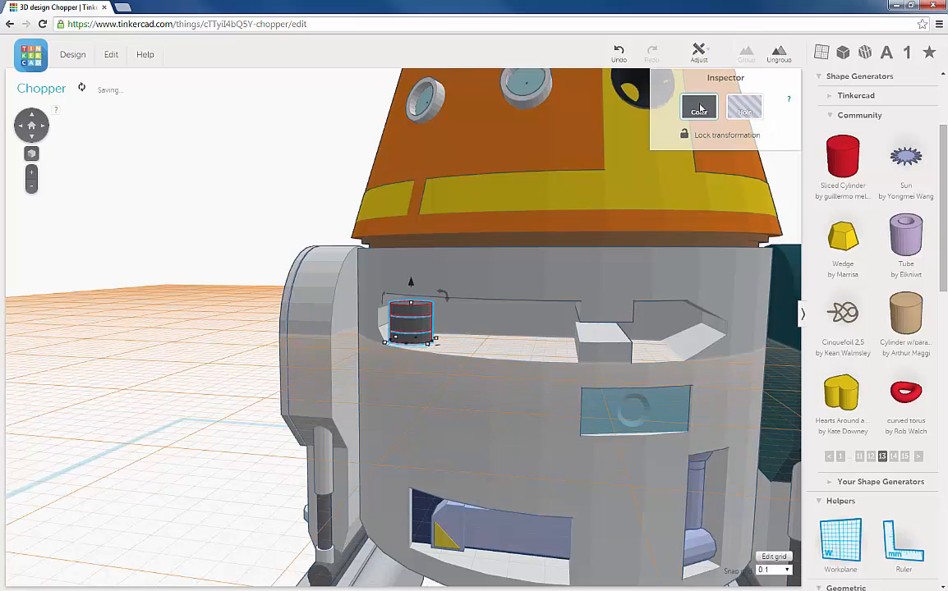
{"action": "left_click", "coordinate": [699, 107]}
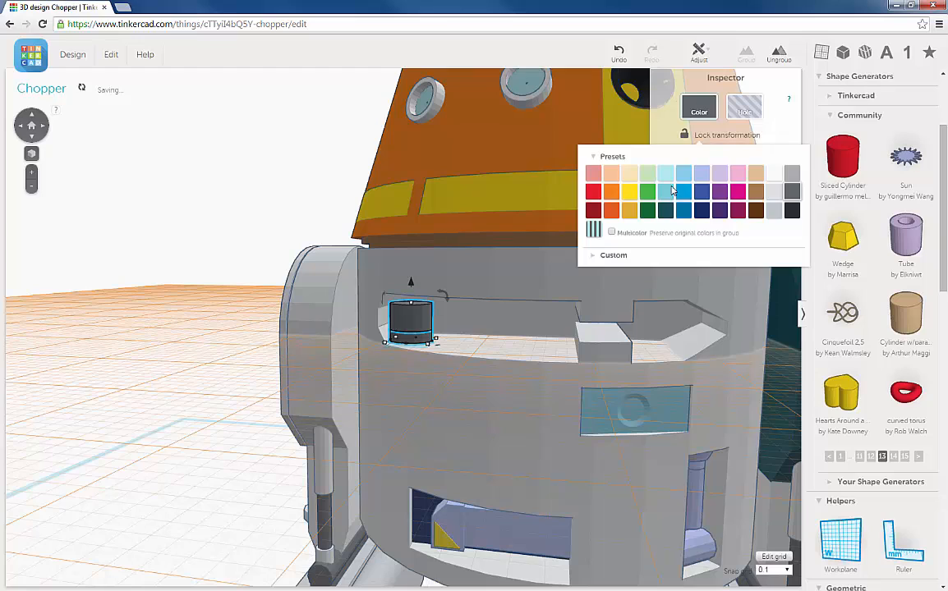
{"action": "left_click", "coordinate": [610, 234]}
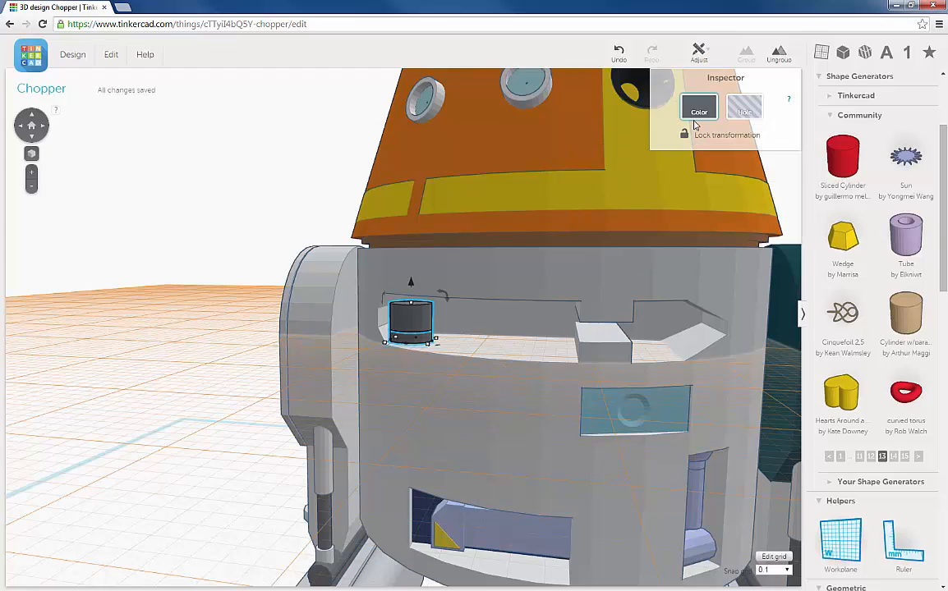
{"action": "left_click", "coordinate": [697, 112]}
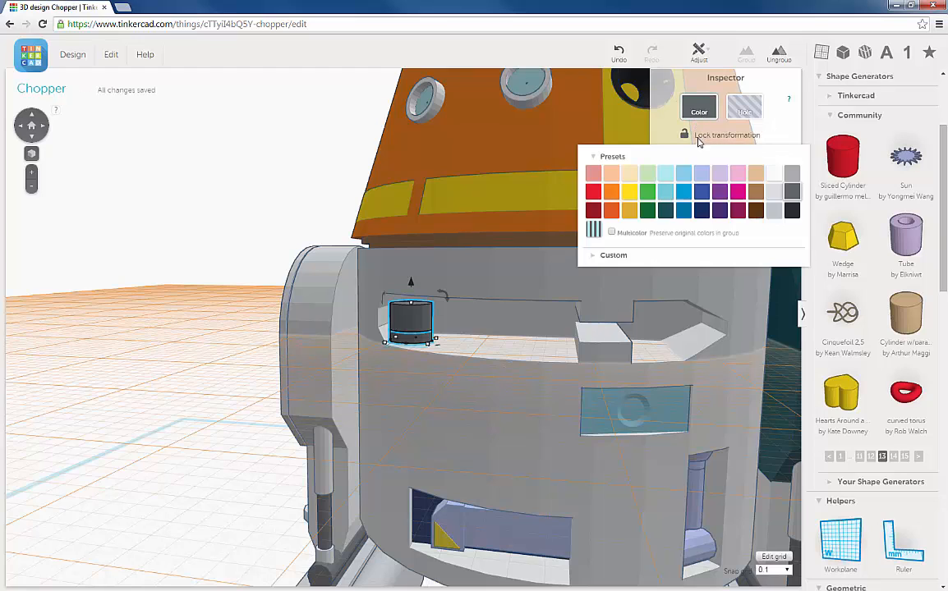
{"action": "left_click", "coordinate": [612, 233]}
{"action": "scroll", "coordinate": [469, 346], "scroll_direction": "up", "scroll_amount": 5}
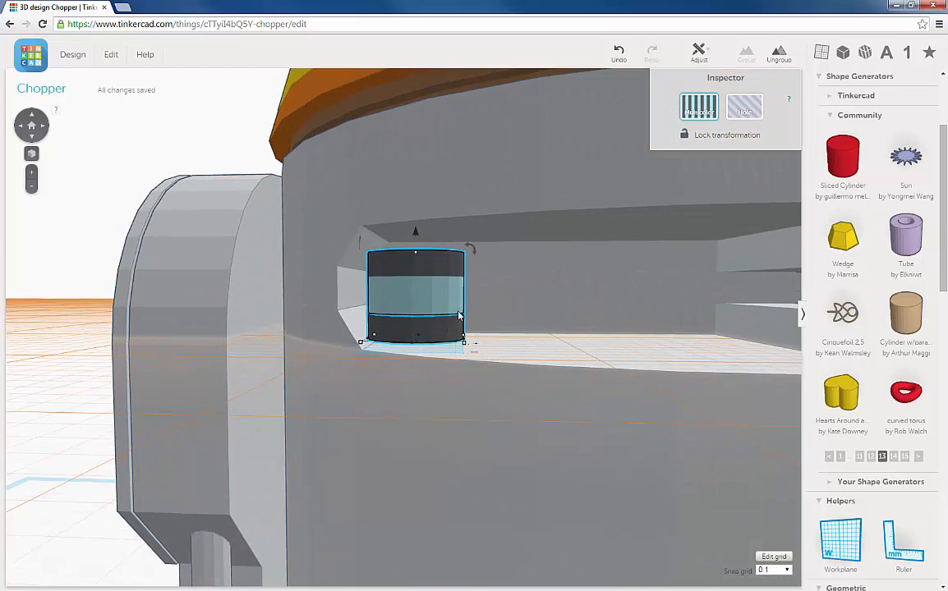
{"action": "left_click", "coordinate": [92, 225]}
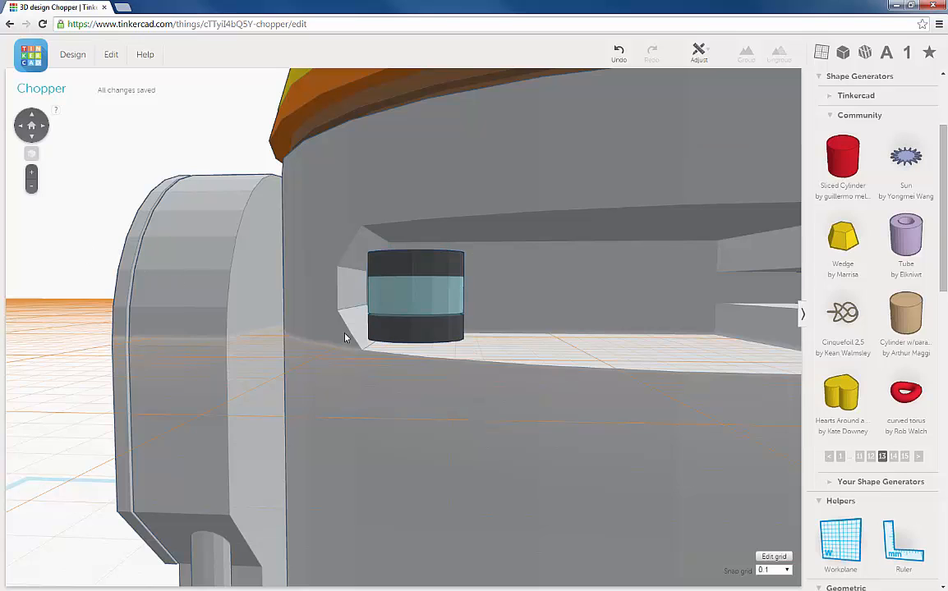
Step: Duplicate the grouped cylinder stack and move the copy sideways along the slot, close to the rectangular block
{"action": "left_click", "coordinate": [438, 315]}
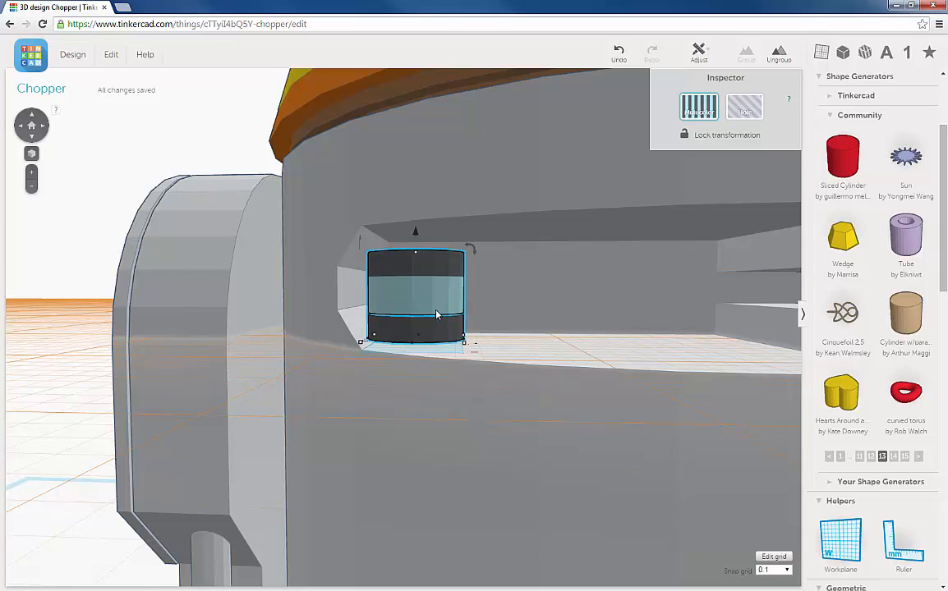
{"action": "left_click", "coordinate": [112, 56]}
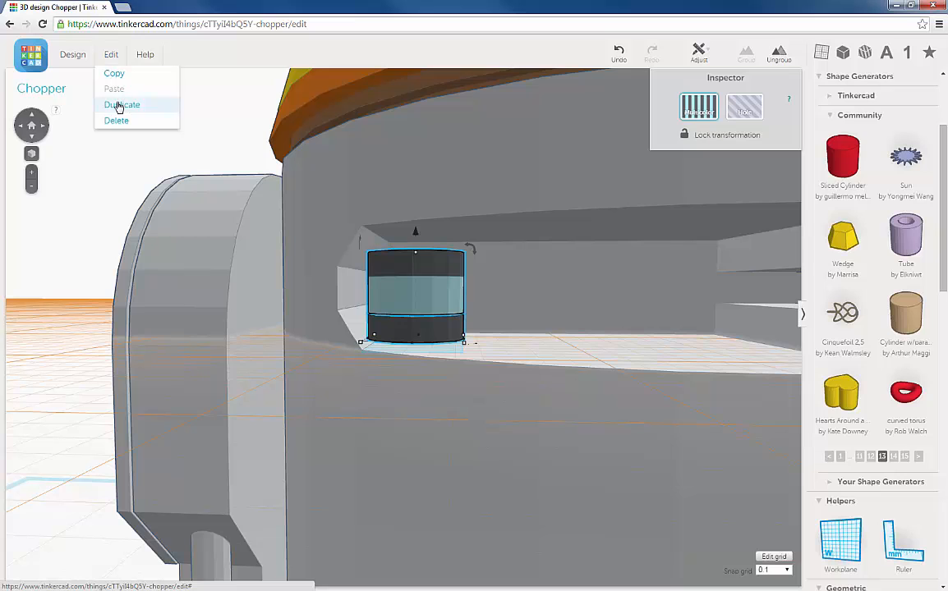
{"action": "left_click", "coordinate": [121, 104]}
{"action": "right_click_drag", "start_coordinate": [481, 327], "coordinate": [378, 335]}
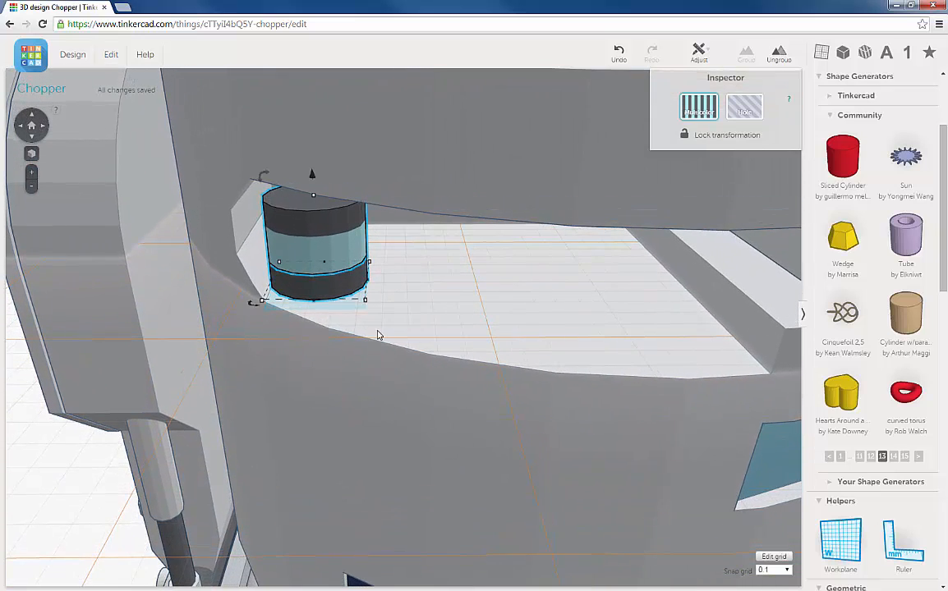
{"action": "key", "text": "Right"}
{"action": "key", "text": "Right"}
{"action": "key", "text": "Right"}
{"action": "key", "text": "Right"}
{"action": "key", "text": "Right"}
{"action": "key", "text": "Right"}
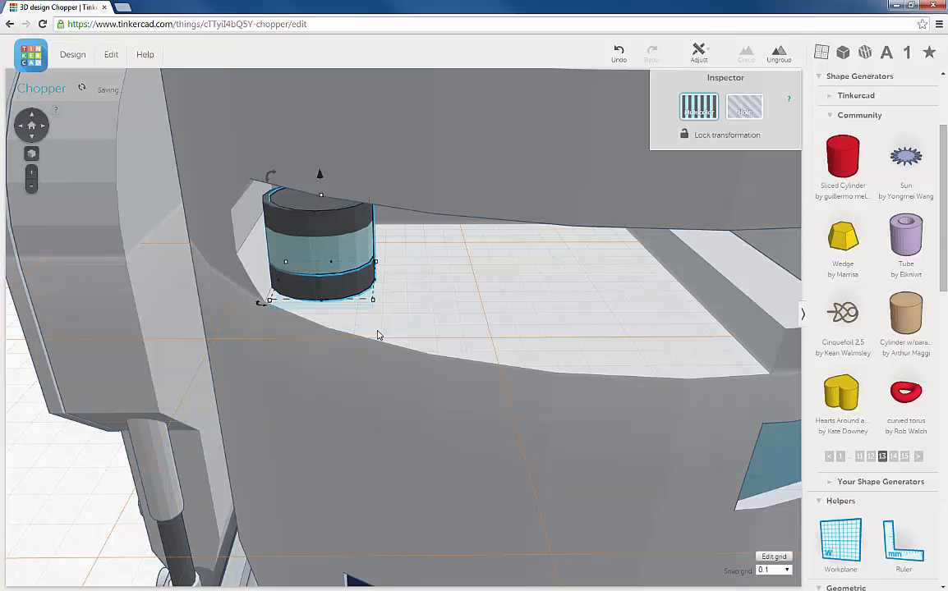
{"action": "key", "text": "Right"}
{"action": "key", "text": "Right"}
{"action": "key", "text": "Right"}
{"action": "key", "text": "Right"}
{"action": "key", "text": "Right"}
{"action": "key", "text": "Right"}
{"action": "key", "text": "Right"}
{"action": "key", "text": "Right"}
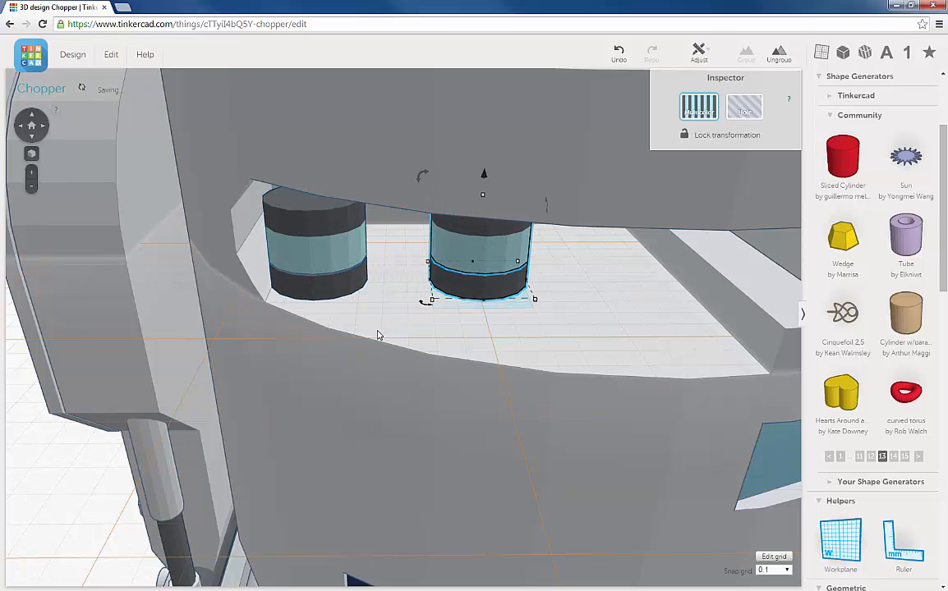
{"action": "key", "text": "Right"}
{"action": "key", "text": "Right"}
{"action": "key", "text": "Right"}
{"action": "key", "text": "Right"}
{"action": "key", "text": "Right"}
{"action": "key", "text": "Right"}
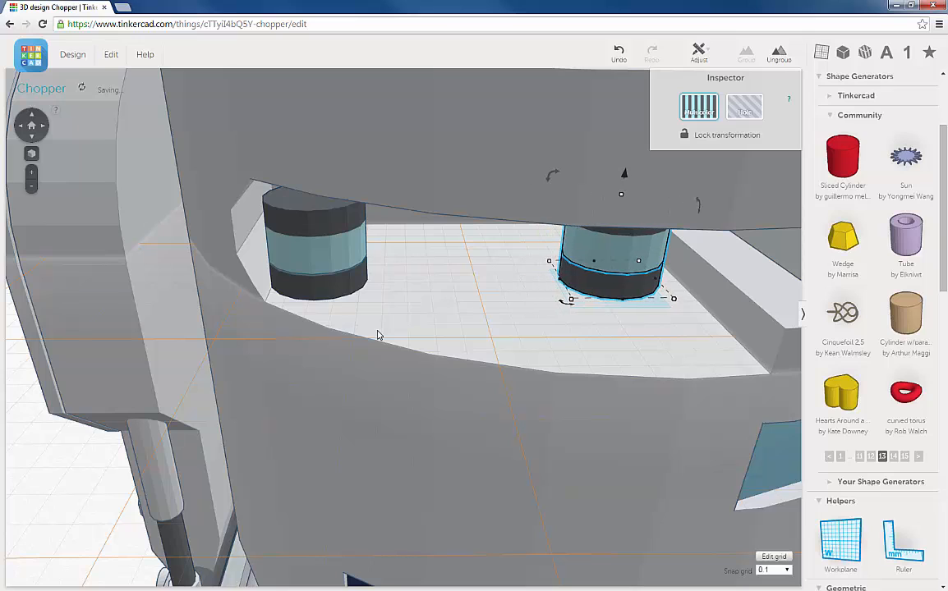
Step: Move the duplicated stack forward until it sits near the slot's front edge
{"action": "key", "text": "Down"}
{"action": "key", "text": "Down"}
{"action": "key", "text": "Down"}
{"action": "key", "text": "Down"}
{"action": "key", "text": "Down"}
{"action": "key", "text": "Down"}
{"action": "key", "text": "Down"}
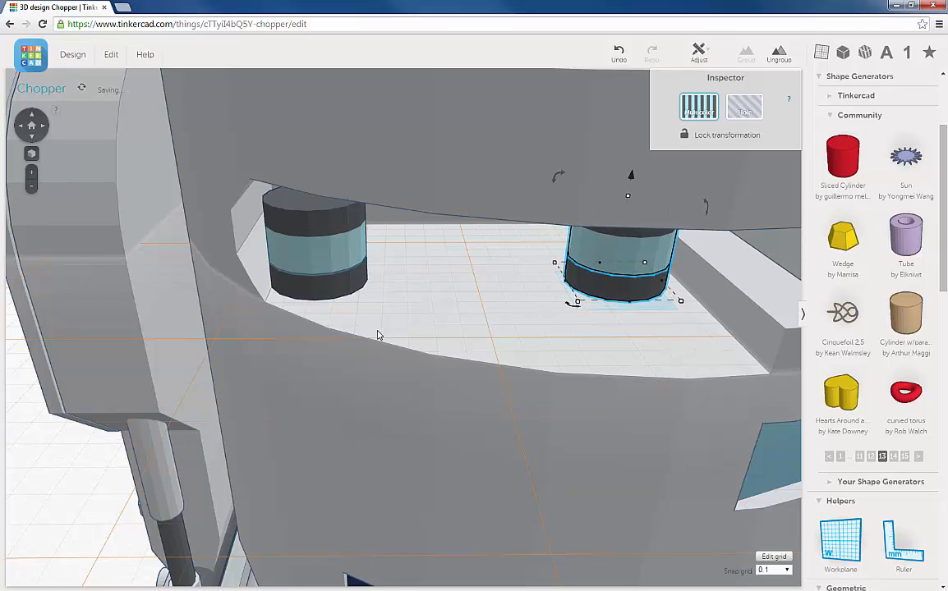
{"action": "key", "text": "Down"}
{"action": "key", "text": "Down"}
{"action": "key", "text": "Down"}
{"action": "key", "text": "Down"}
{"action": "key", "text": "Down"}
{"action": "key", "text": "Down"}
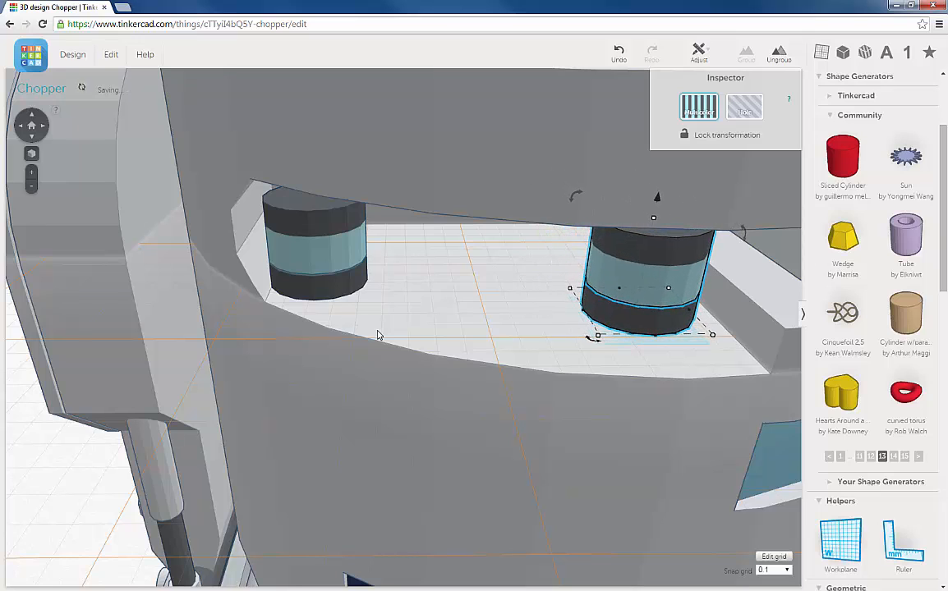
{"action": "key", "text": "Down"}
{"action": "key", "text": "Down"}
{"action": "key", "text": "Down"}
{"action": "key", "text": "Down"}
{"action": "key", "text": "Down"}
{"action": "key", "text": "Down"}
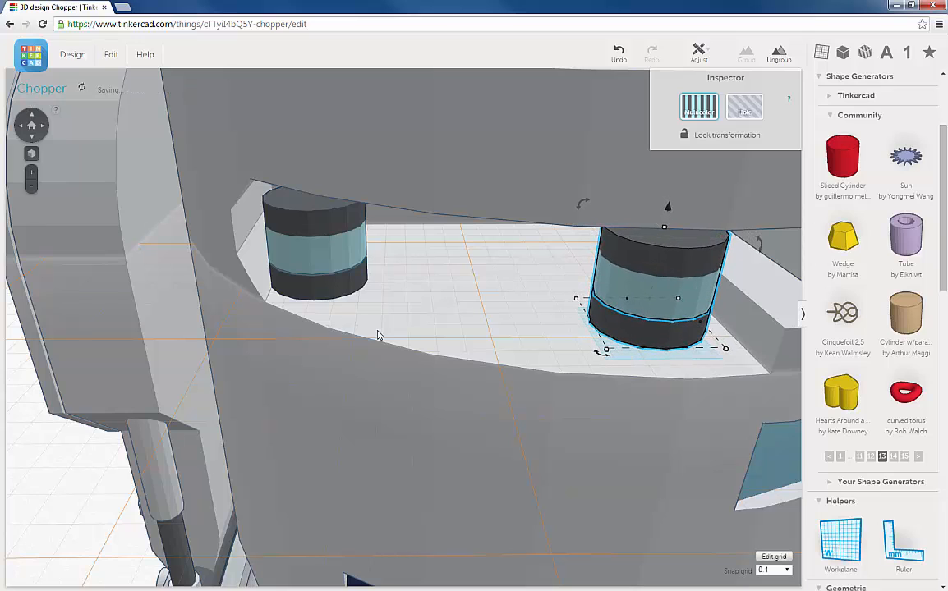
{"action": "key", "text": "Down"}
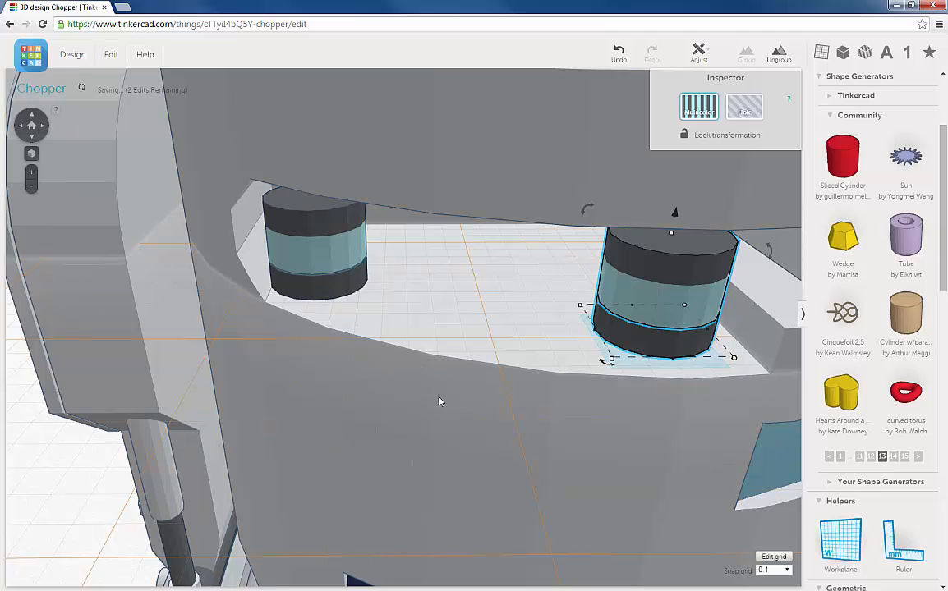
Step: Nudge the duplicated stack slightly closer to the rectangular block and check its position in the slot
{"action": "right_click_drag", "start_coordinate": [598, 374], "coordinate": [580, 364]}
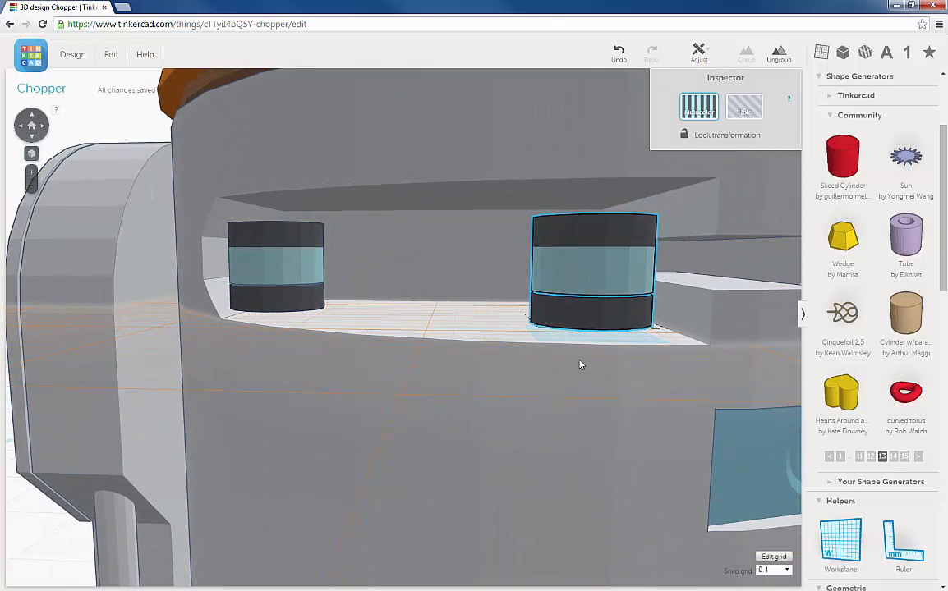
{"action": "right_click_drag", "start_coordinate": [643, 342], "coordinate": [606, 348]}
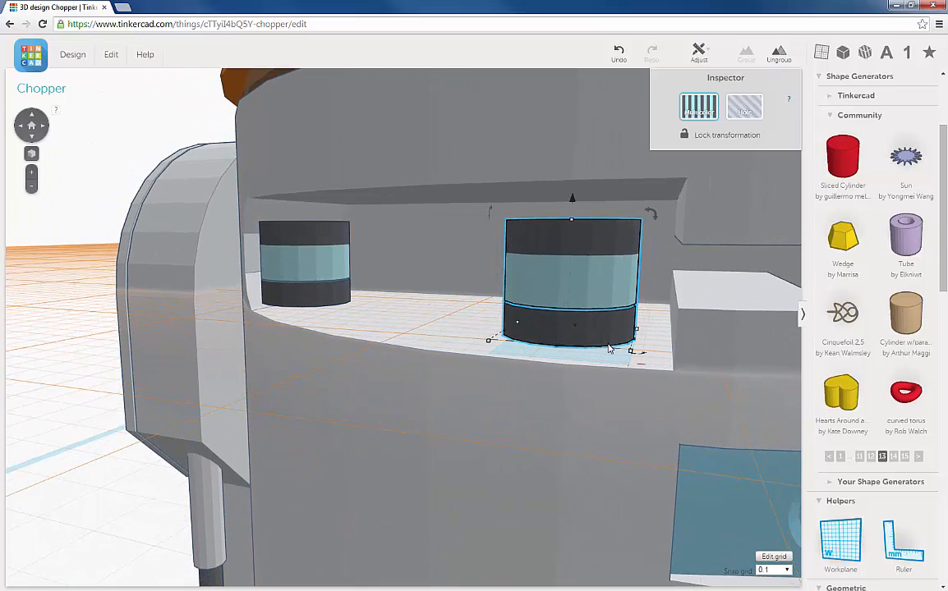
{"action": "key", "text": "Right"}
{"action": "key", "text": "Right"}
{"action": "key", "text": "Right"}
{"action": "key", "text": "Right"}
{"action": "key", "text": "Right"}
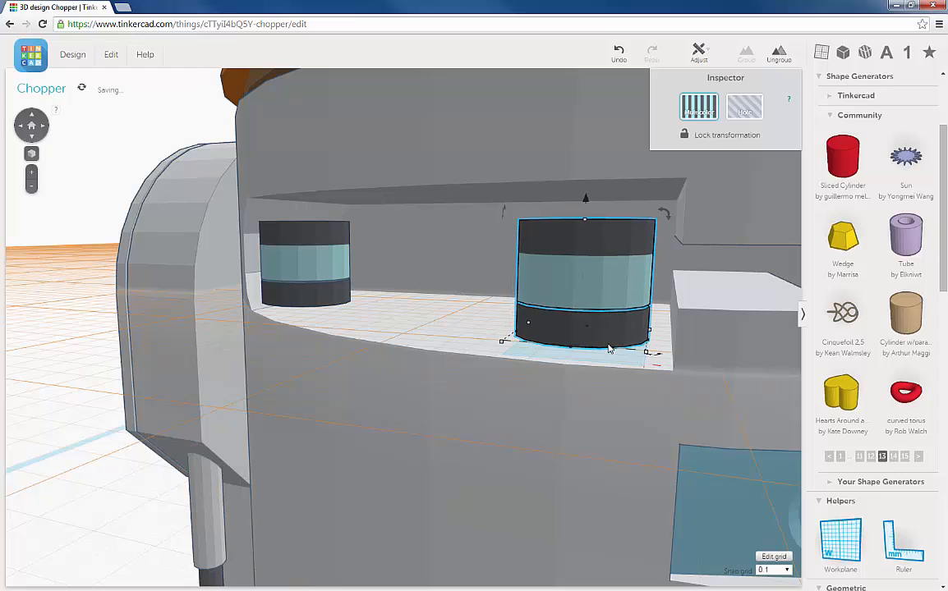
{"action": "right_click_drag", "start_coordinate": [609, 349], "coordinate": [606, 332]}
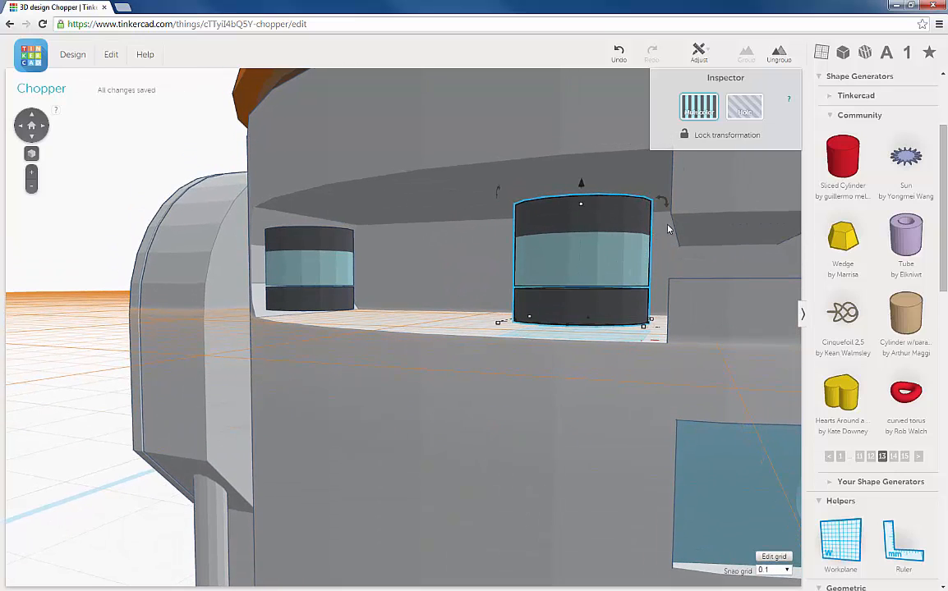
{"action": "right_click_drag", "start_coordinate": [678, 272], "coordinate": [653, 296]}
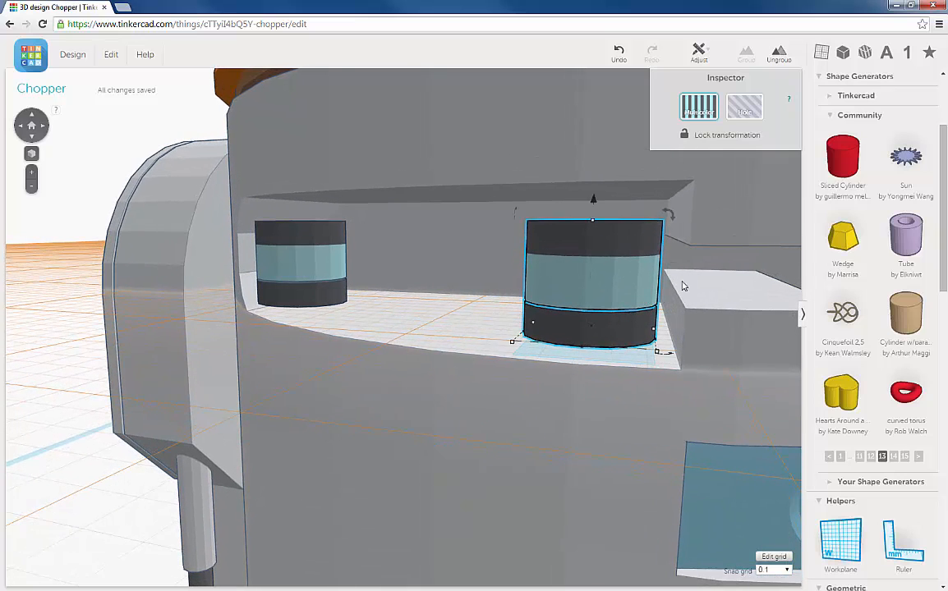
Step: Select both cylinder stacks and raise them together to 0.80 mm above the workplane
{"action": "left_click", "coordinate": [308, 245], "text": "shift"}
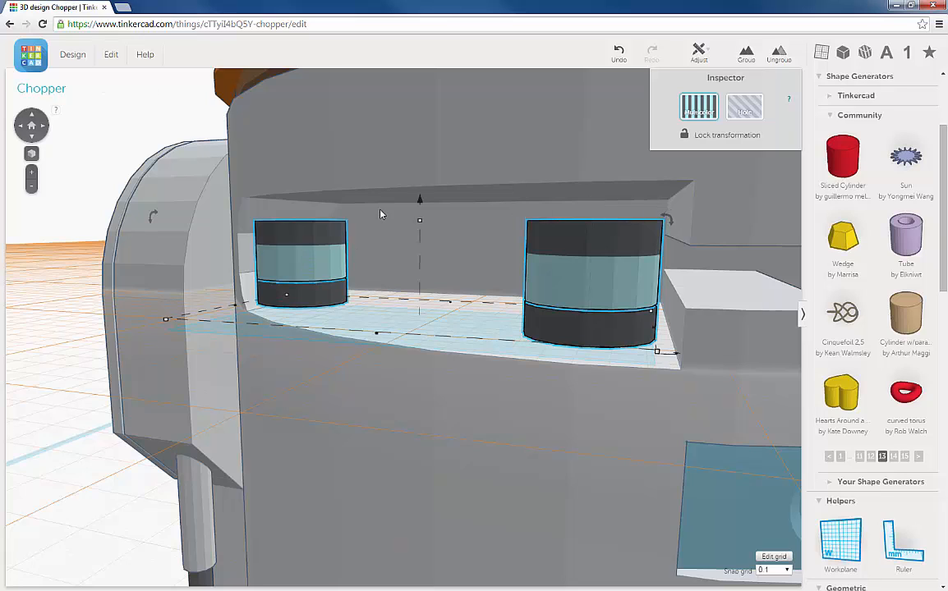
{"action": "left_click_drag", "start_coordinate": [419, 202], "coordinate": [418, 188]}
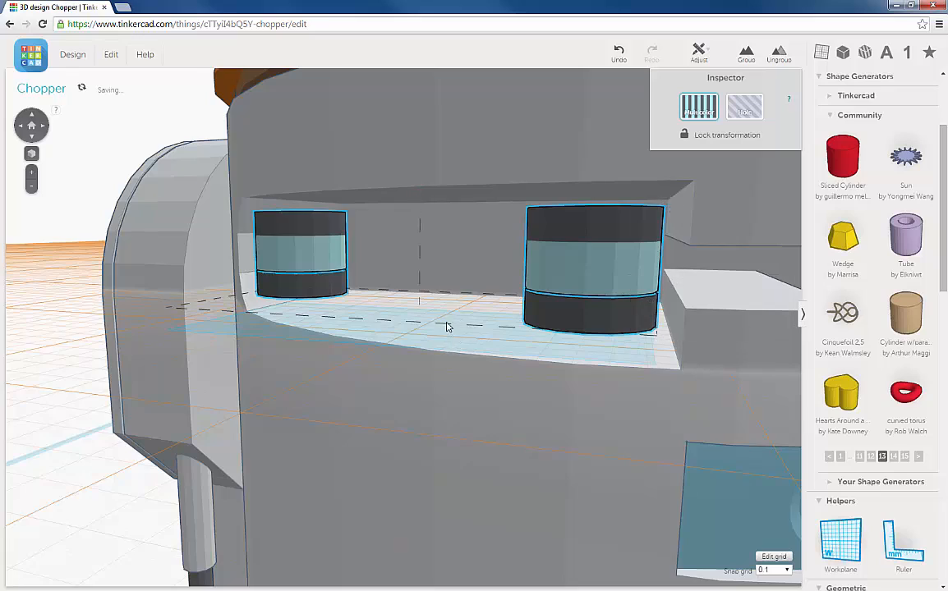
{"action": "key", "text": "f"}
{"action": "mouse_move", "coordinate": [444, 328]}
{"action": "right_mouse_down"}
{"action": "mouse_move", "coordinate": [456, 334]}
{"action": "mouse_move", "coordinate": [447, 334]}
{"action": "right_mouse_up"}
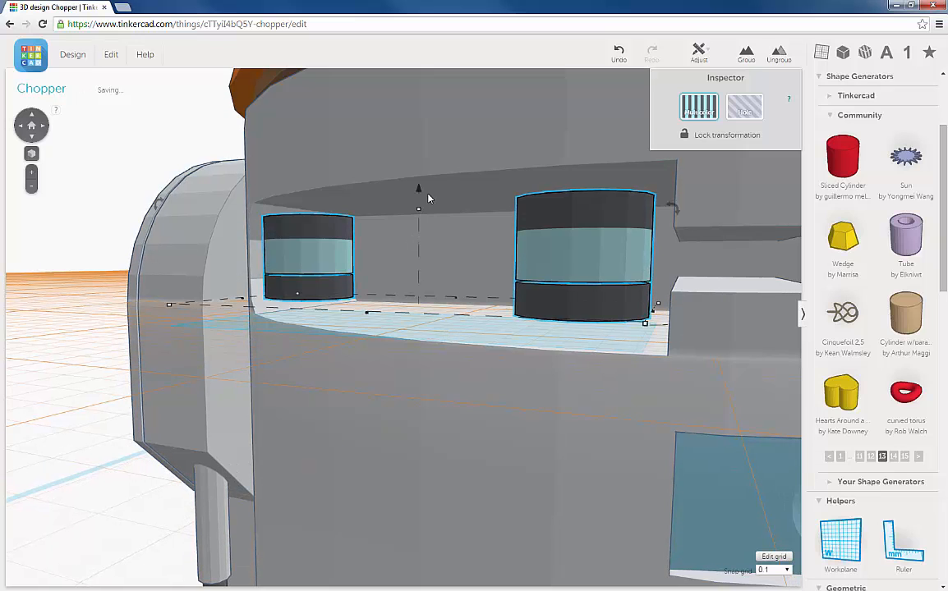
{"action": "mouse_move", "coordinate": [419, 191]}
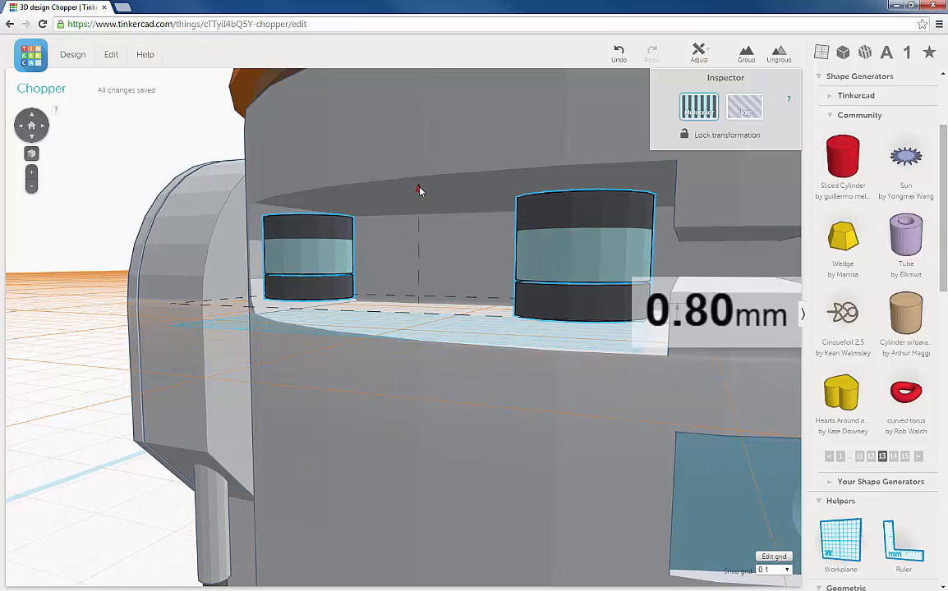
Step: Examine both cylinder stacks in the slot from several angles and distances to judge their height and spacing
{"action": "right_click_drag", "start_coordinate": [394, 251], "coordinate": [402, 254]}
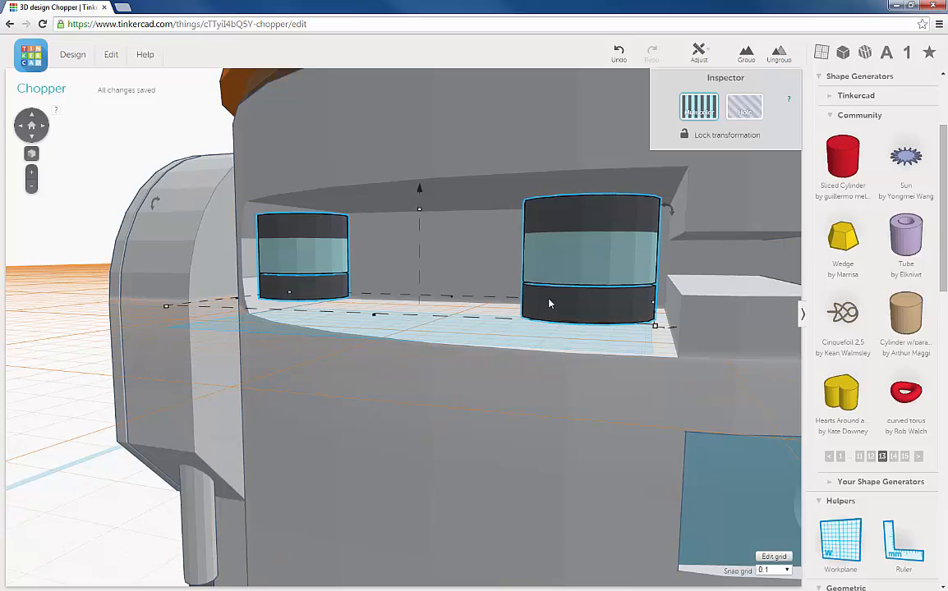
{"action": "scroll", "coordinate": [550, 304], "scroll_direction": "down", "scroll_amount": 2}
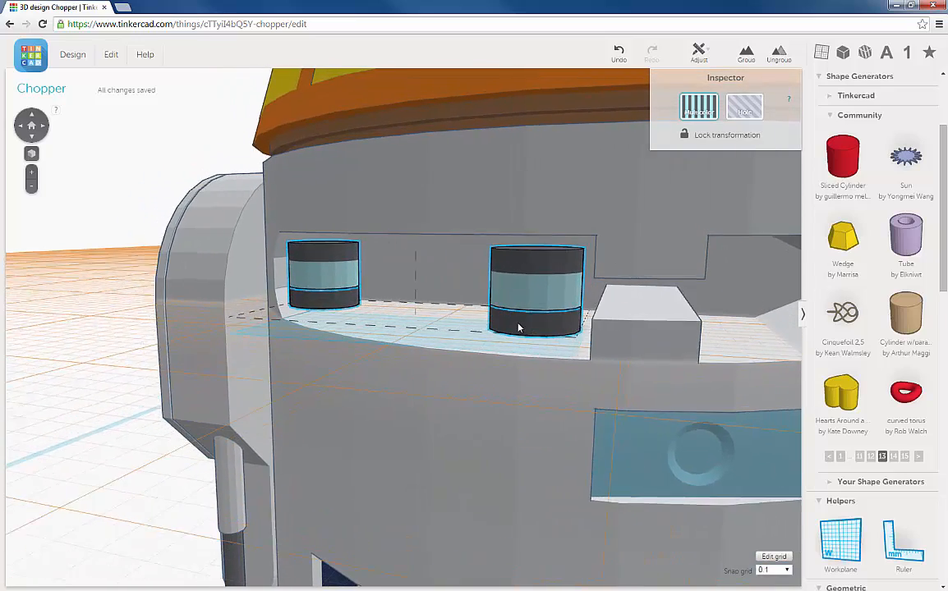
{"action": "scroll", "coordinate": [519, 326], "scroll_direction": "down", "scroll_amount": 1}
{"action": "scroll", "coordinate": [498, 330], "scroll_direction": "down", "scroll_amount": 2}
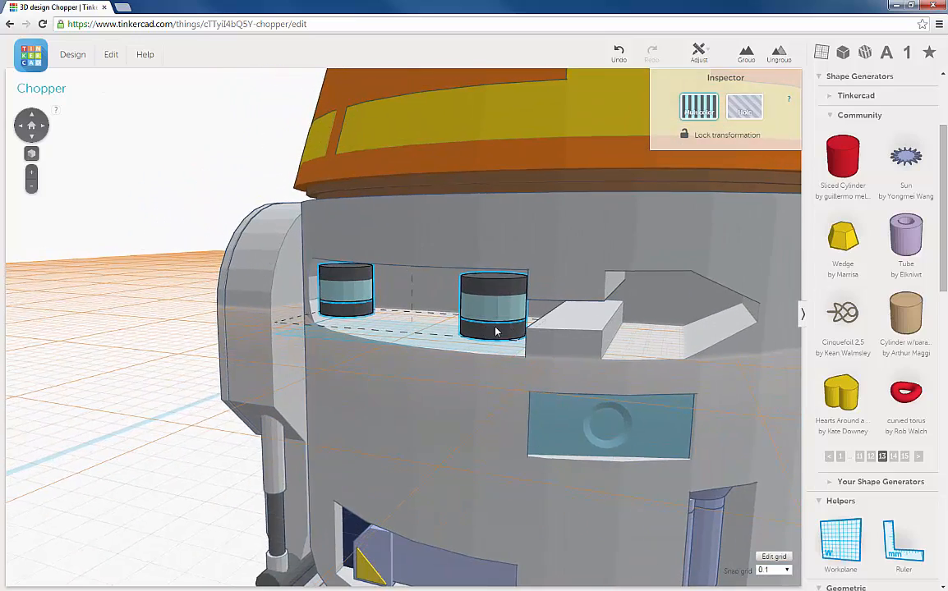
{"action": "scroll", "coordinate": [509, 327], "scroll_direction": "up", "scroll_amount": 2}
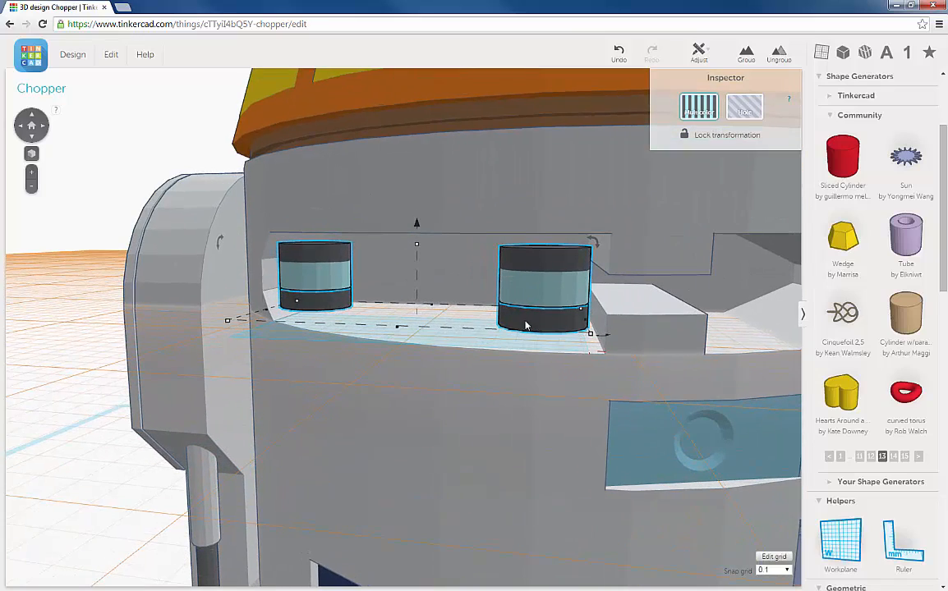
{"action": "right_click_drag", "start_coordinate": [533, 331], "coordinate": [451, 319]}
{"action": "scroll", "coordinate": [418, 311], "scroll_direction": "down", "scroll_amount": 3}
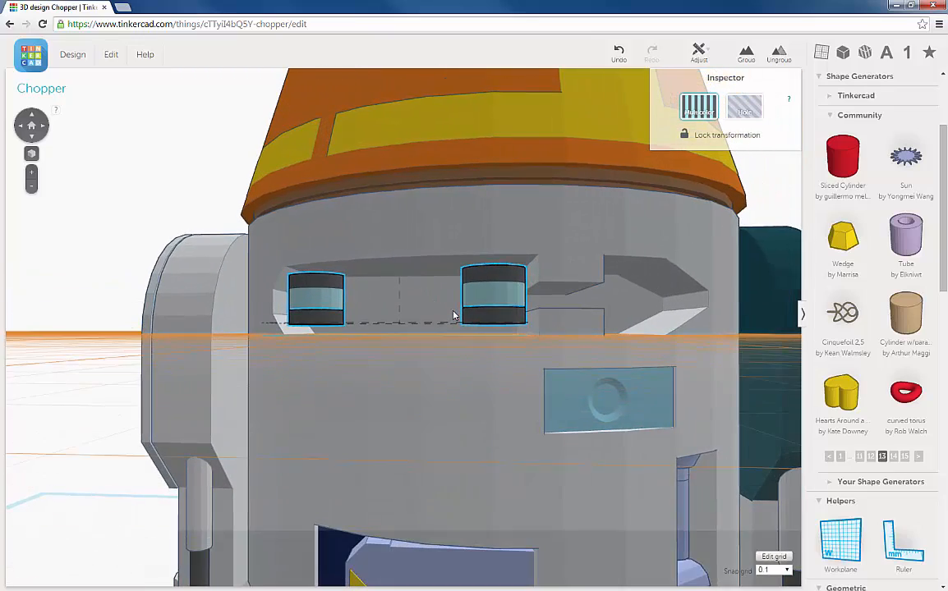
{"action": "scroll", "coordinate": [467, 317], "scroll_direction": "down", "scroll_amount": 3}
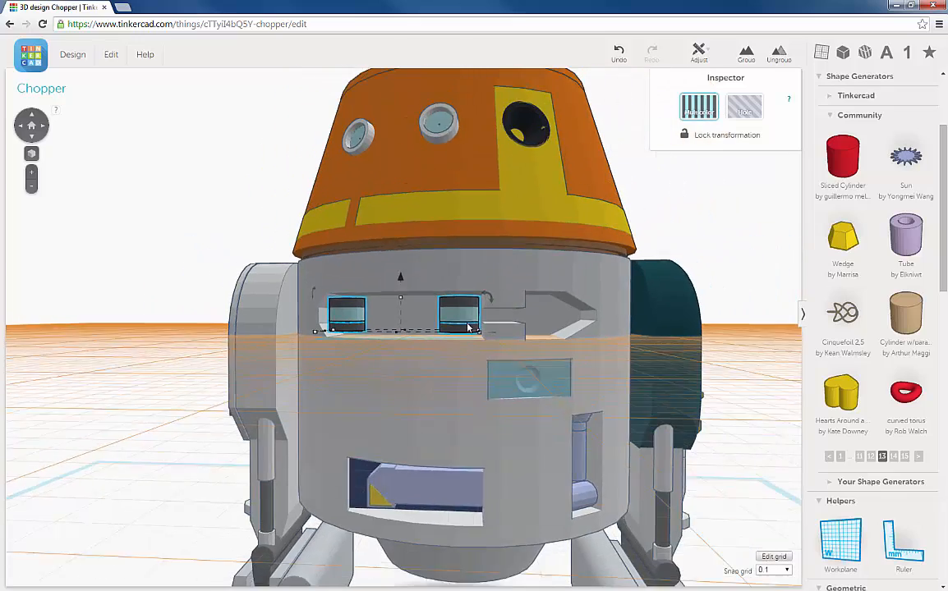
Step: Ungroup the cylinder stack nearest the rectangular block in the upper body slot
{"action": "right_click_drag", "start_coordinate": [461, 347], "coordinate": [450, 339]}
{"action": "scroll", "coordinate": [451, 339], "scroll_direction": "up", "scroll_amount": 5}
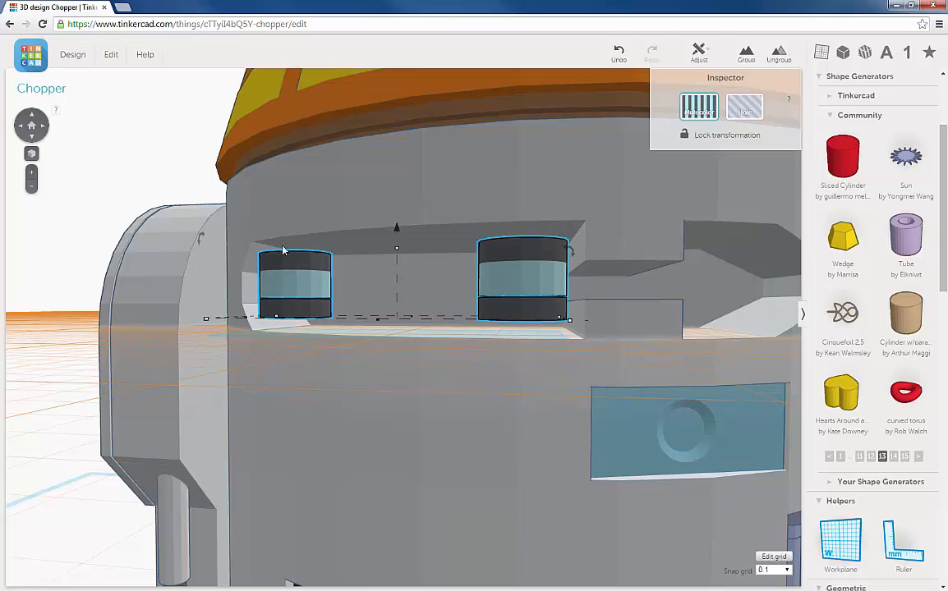
{"action": "key", "text": "Escape"}
{"action": "left_click", "coordinate": [552, 269]}
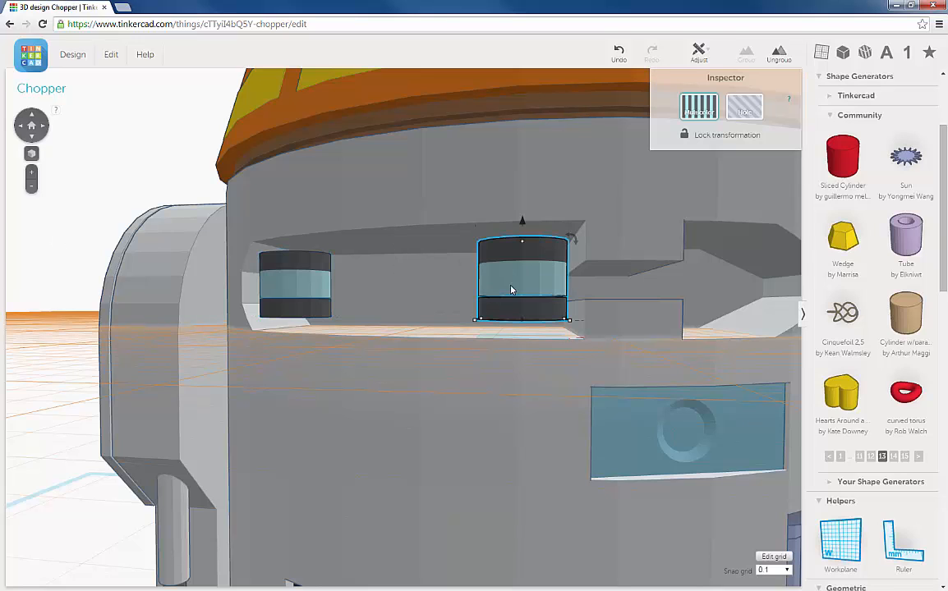
{"action": "left_click", "coordinate": [778, 56]}
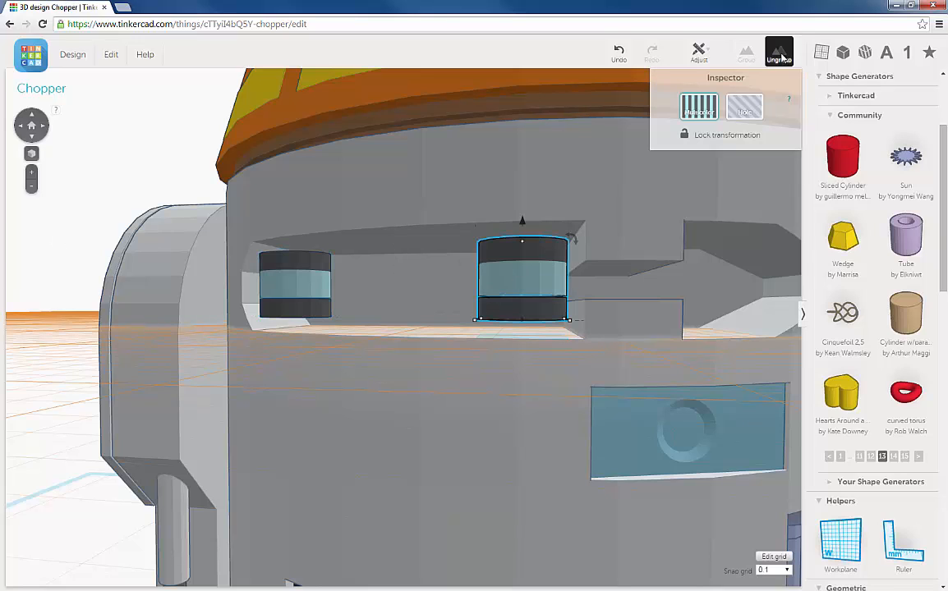
{"action": "left_click", "coordinate": [552, 290]}
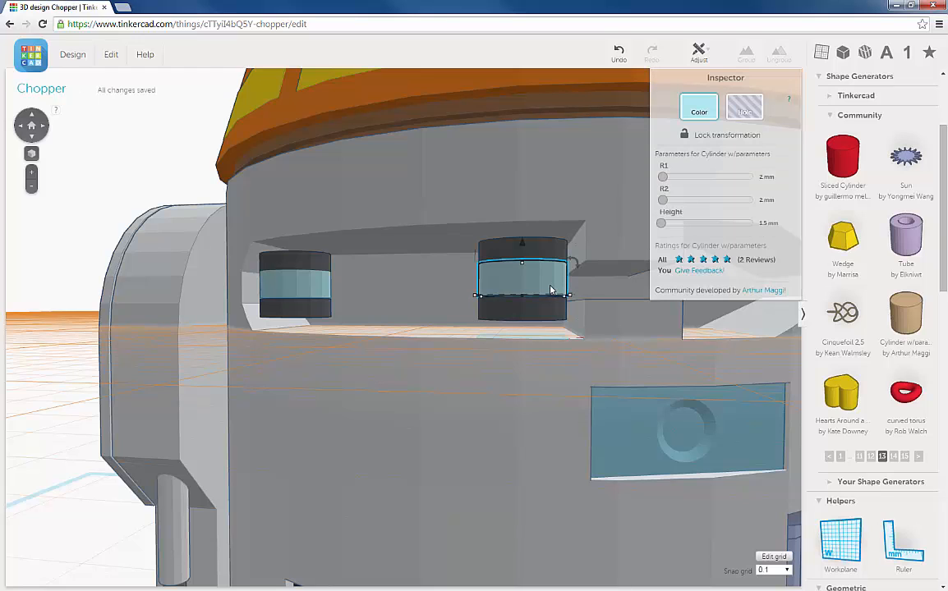
{"action": "left_click_drag", "start_coordinate": [576, 264], "coordinate": [542, 339]}
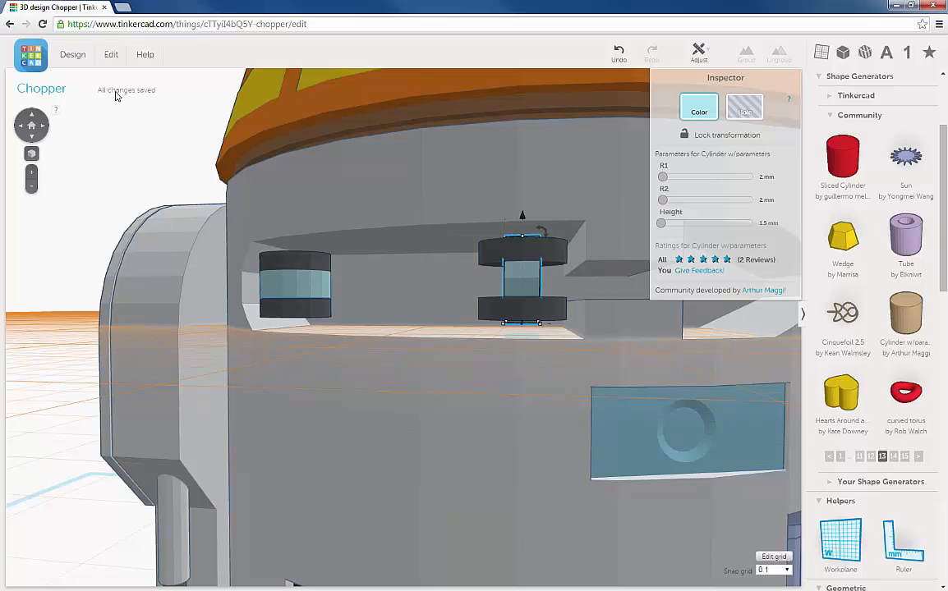
{"action": "left_click", "coordinate": [621, 53]}
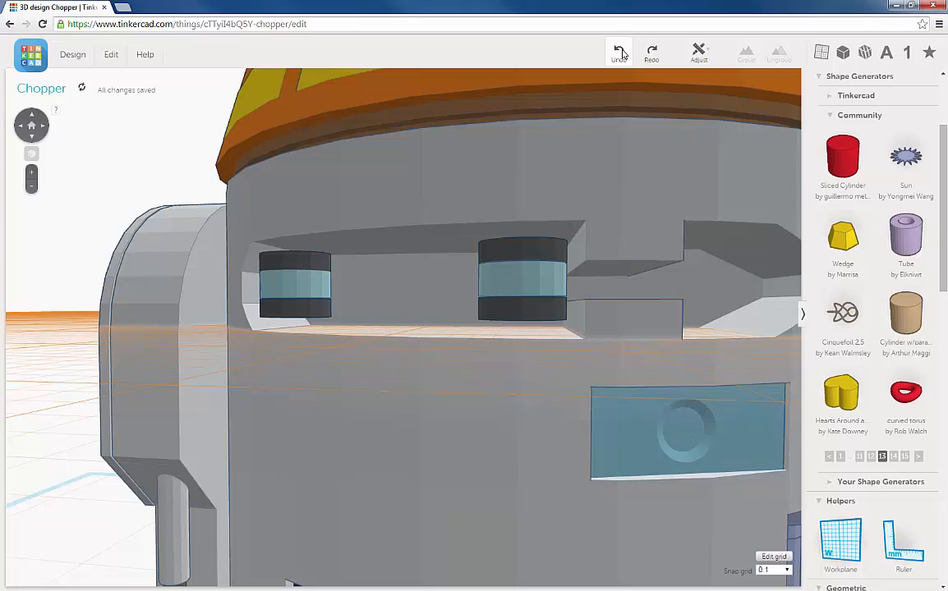
Step: Duplicate the middle aqua cylinder of the ungrouped stack in place and rotate the copy onto its side
{"action": "left_click", "coordinate": [526, 284]}
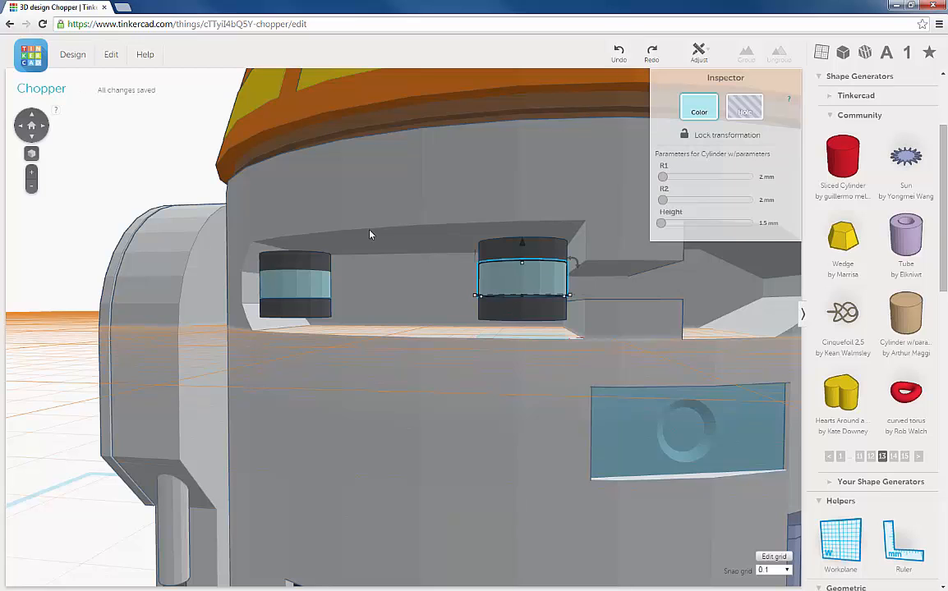
{"action": "left_click", "coordinate": [110, 55]}
{"action": "left_click", "coordinate": [120, 105]}
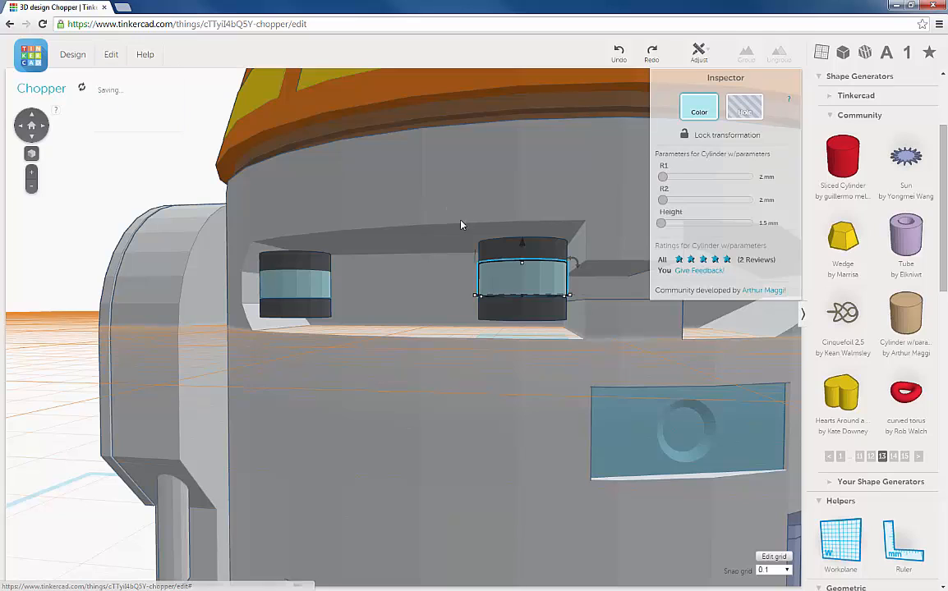
{"action": "left_click_drag", "start_coordinate": [574, 264], "coordinate": [579, 279]}
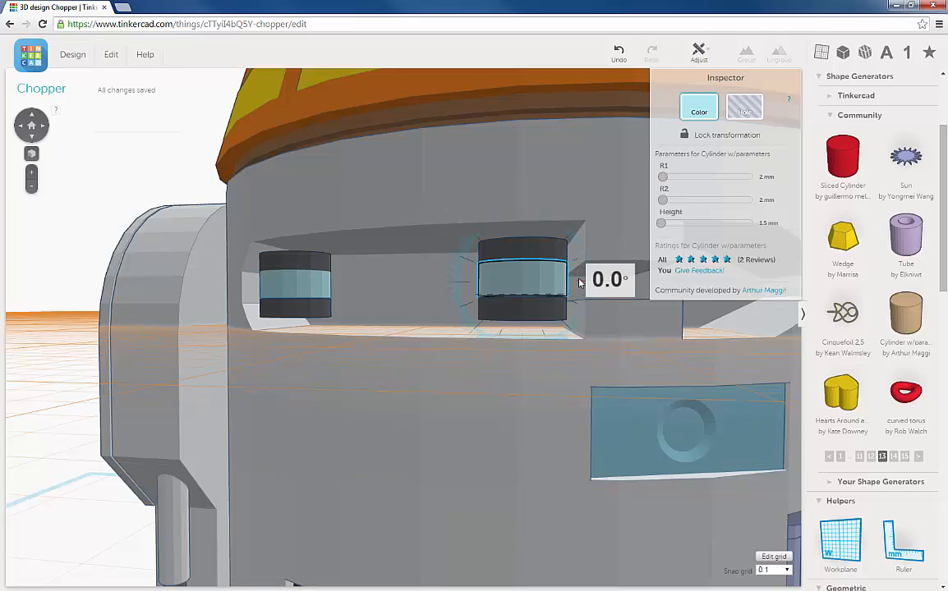
{"action": "left_click_drag", "start_coordinate": [567, 314], "coordinate": [550, 352]}
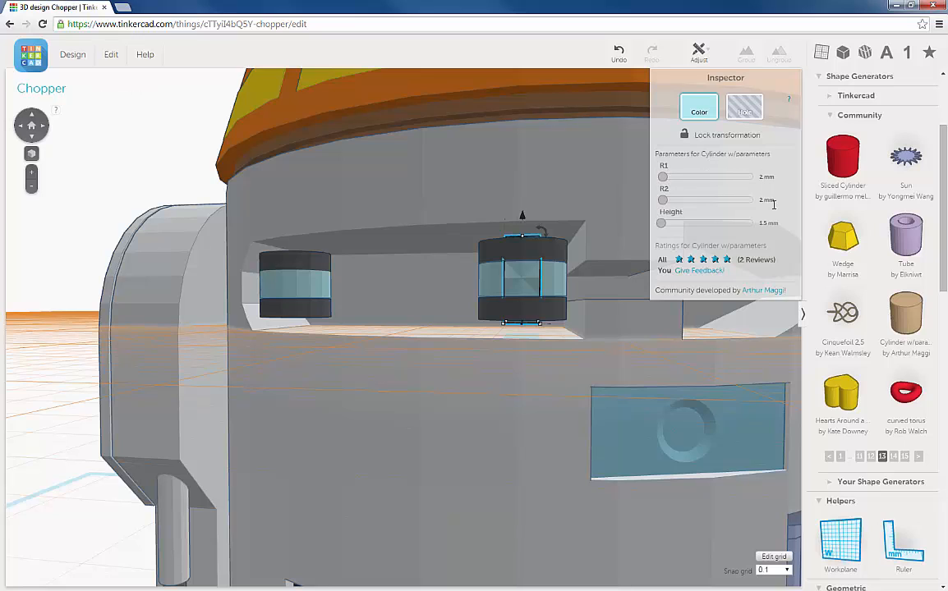
Step: Set the horizontal aqua cylinder's R1 and R2 to 1 mm and its height to 5 mm
{"action": "key", "text": "Tab"}
{"action": "key", "text": "Return"}
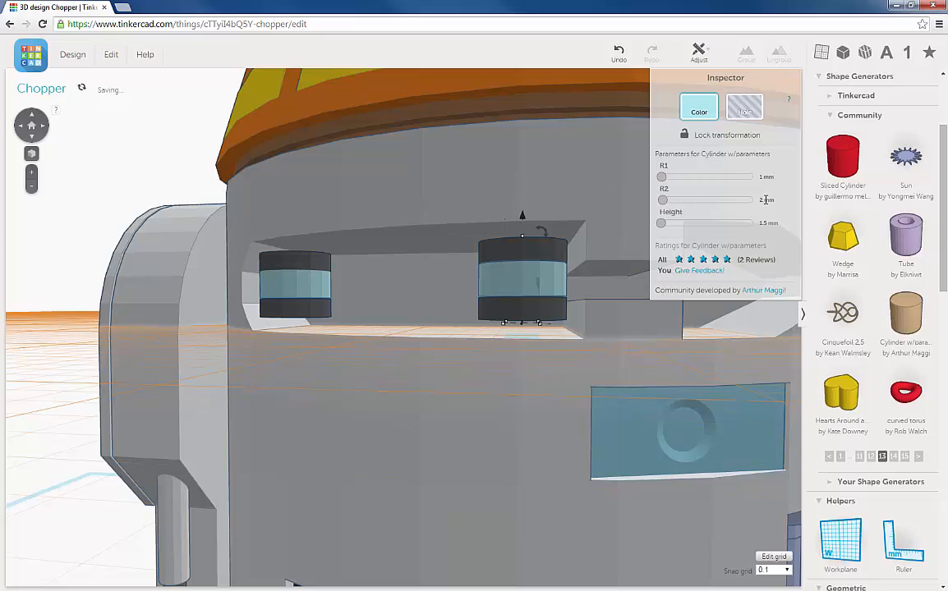
{"action": "key", "text": "Tab"}
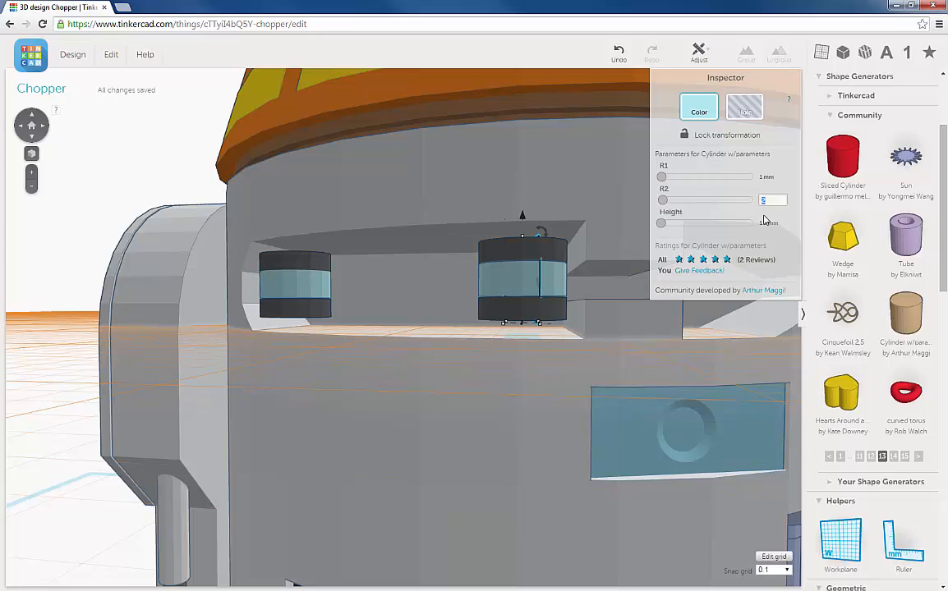
{"action": "type", "text": "1"}
{"action": "key", "text": "Return"}
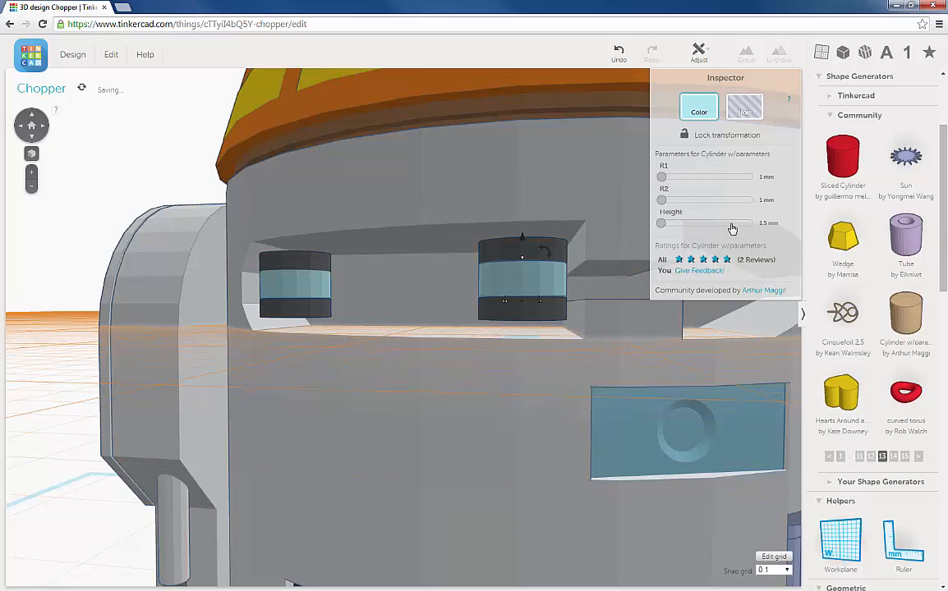
{"action": "left_click", "coordinate": [769, 222]}
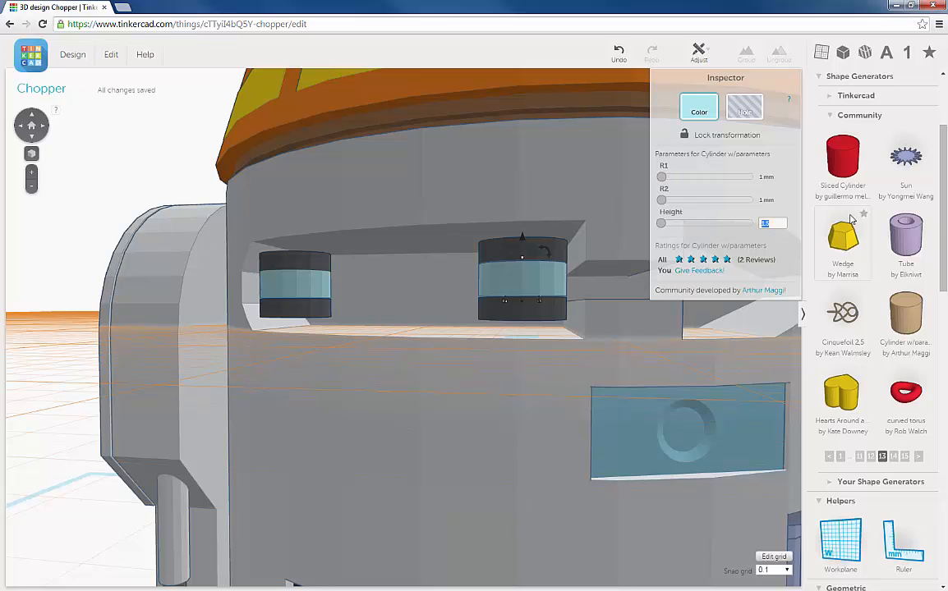
{"action": "type", "text": "5"}
{"action": "key", "text": "Return"}
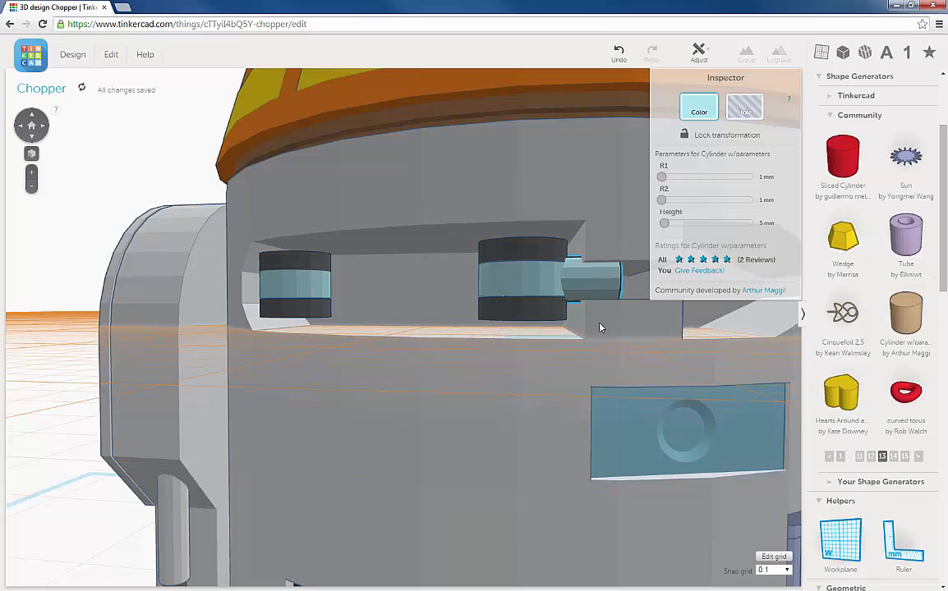
Step: Move the horizontal aqua cylinder out of the stack until it spans the rectangular block in the slot
{"action": "right_click_drag", "start_coordinate": [601, 328], "coordinate": [556, 297]}
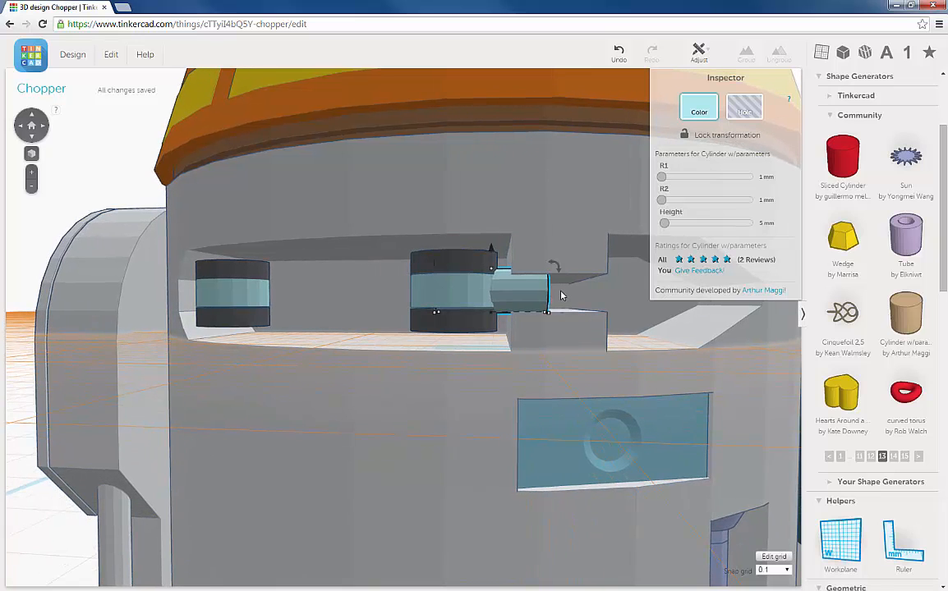
{"action": "key", "text": "Right"}
{"action": "key", "text": "Right"}
{"action": "key", "text": "Right"}
{"action": "key", "text": "Right"}
{"action": "key", "text": "Right"}
{"action": "key", "text": "Right"}
{"action": "key", "text": "Right"}
{"action": "key", "text": "Right"}
{"action": "key", "text": "Right"}
{"action": "key", "text": "Right"}
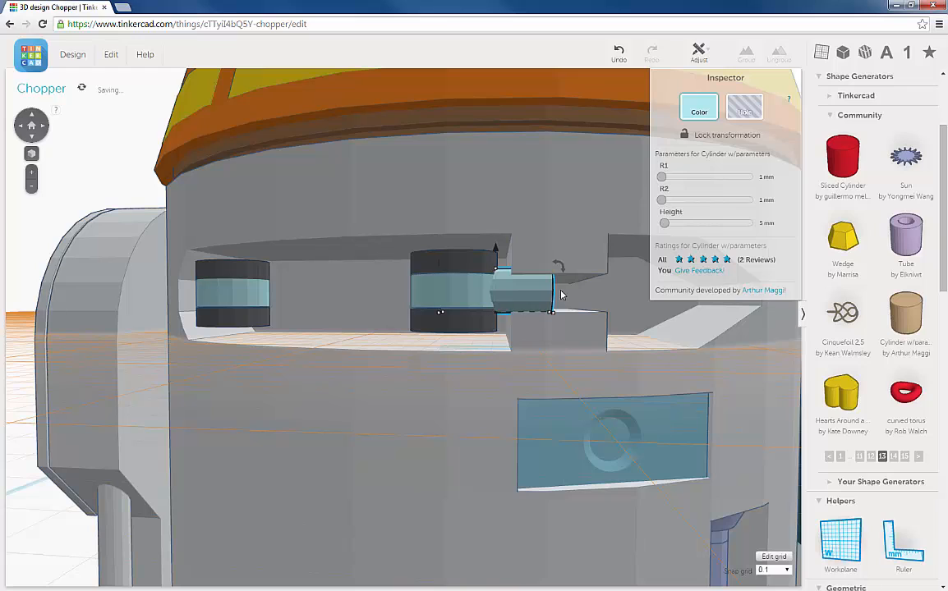
{"action": "key", "text": "Right"}
{"action": "key", "text": "Right"}
{"action": "key", "text": "Right"}
{"action": "key", "text": "Right"}
{"action": "key", "text": "Right"}
{"action": "key", "text": "Right"}
{"action": "key", "text": "Right"}
{"action": "key", "text": "Right"}
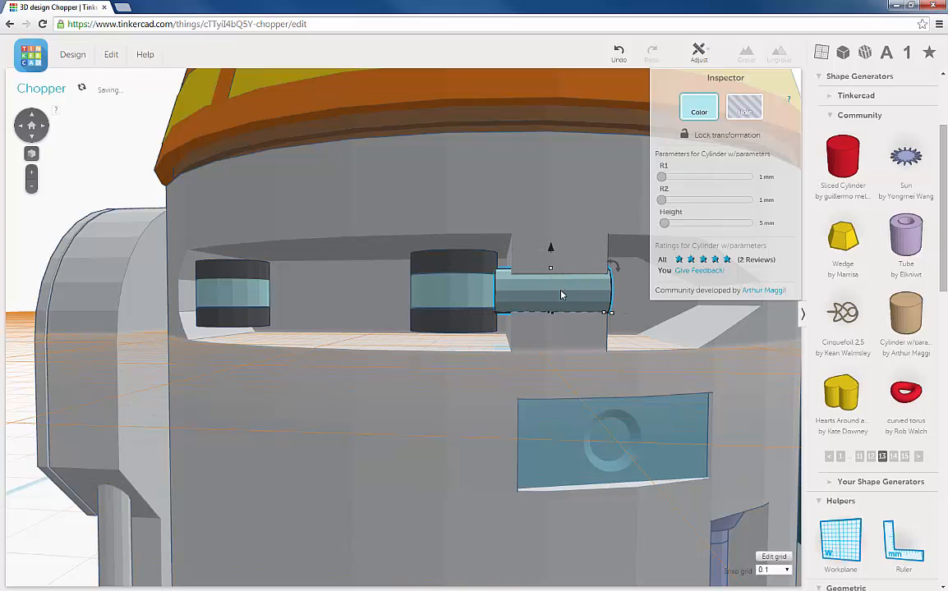
{"action": "key", "text": "Left"}
Step: Check the horizontal cylinder's reach across the block and set its height to 6 mm
{"action": "right_click_drag", "start_coordinate": [504, 295], "coordinate": [422, 296]}
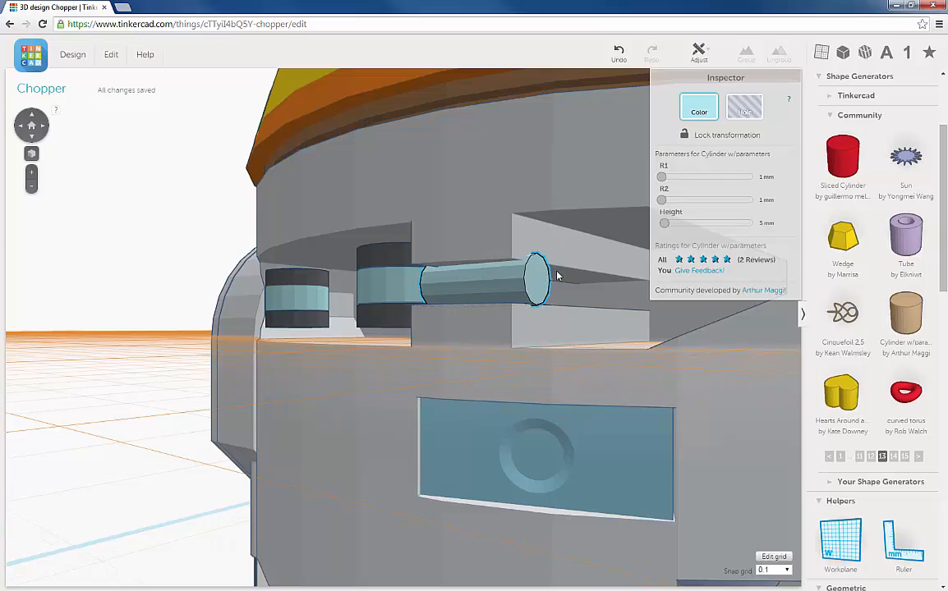
{"action": "right_click_drag", "start_coordinate": [557, 276], "coordinate": [604, 276]}
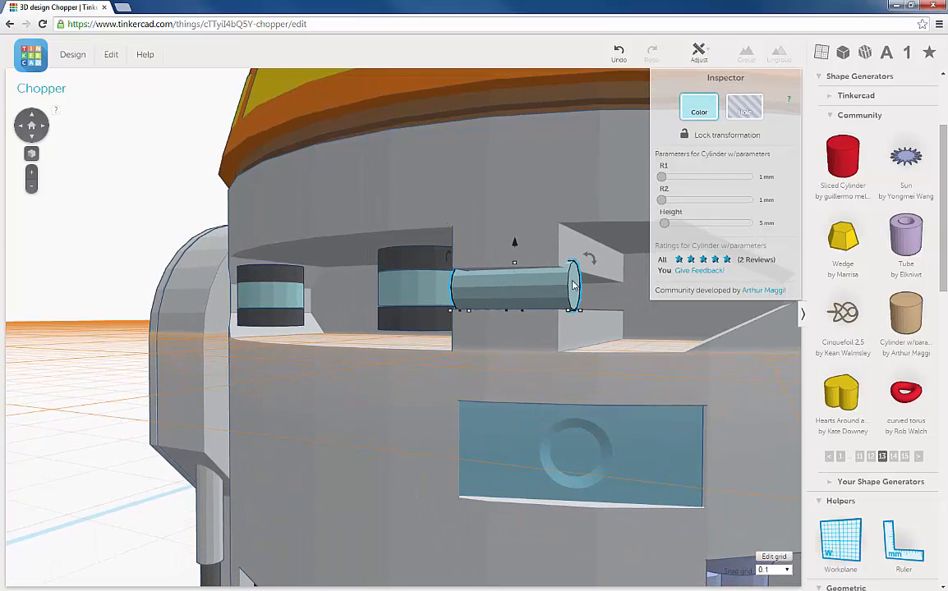
{"action": "right_click_drag", "start_coordinate": [470, 292], "coordinate": [575, 288]}
{"action": "left_click", "coordinate": [765, 225]}
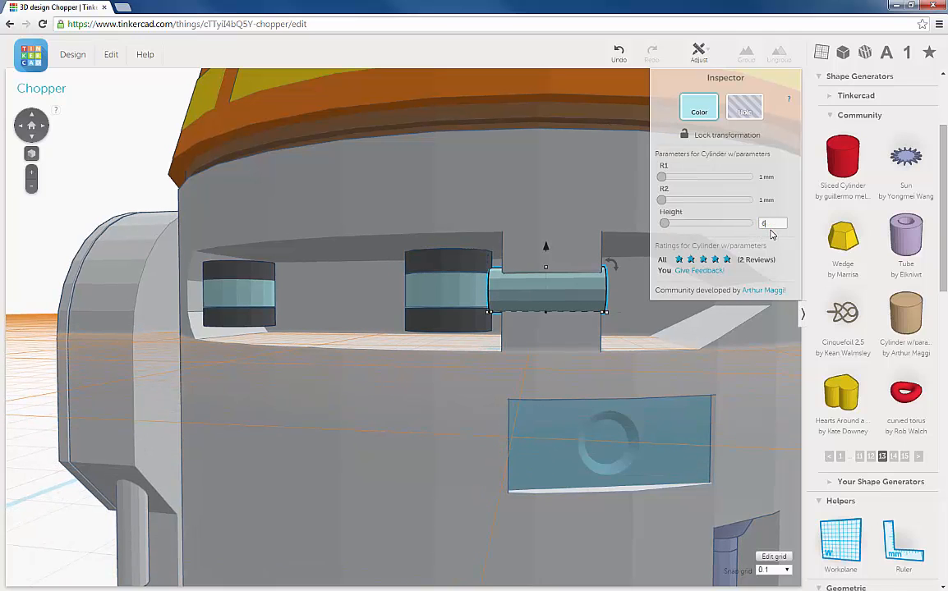
{"action": "key", "text": "Return"}
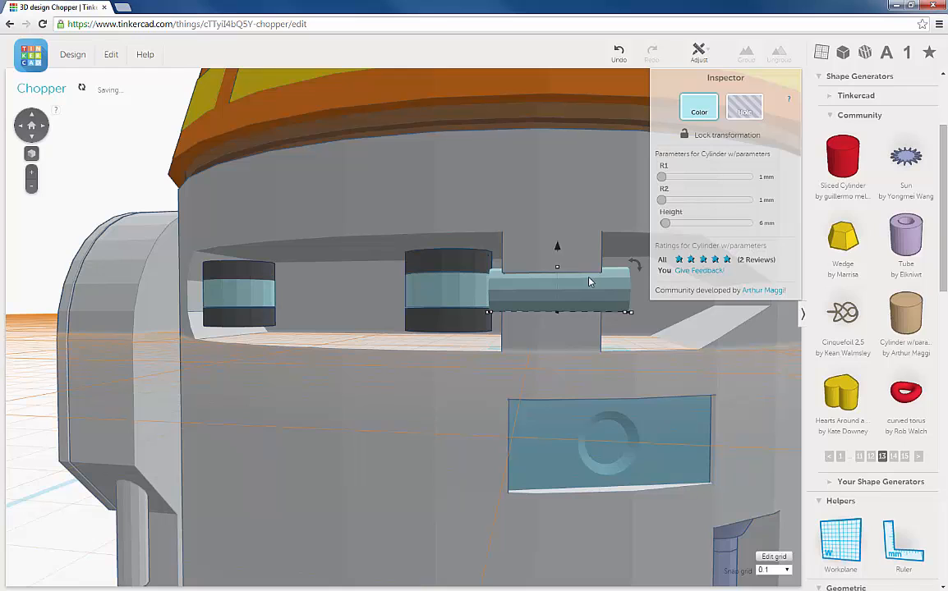
Step: Thin the horizontal aqua cylinder by setting both R1 and R2 to 0.75 mm
{"action": "left_click", "coordinate": [761, 177]}
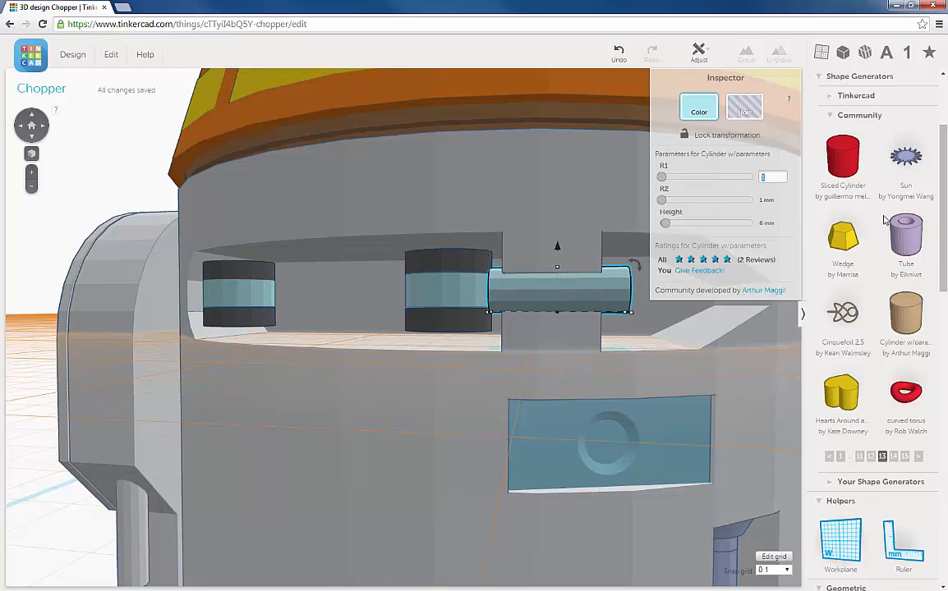
{"action": "key", "text": "BackSpace"}
{"action": "type", "text": ".75"}
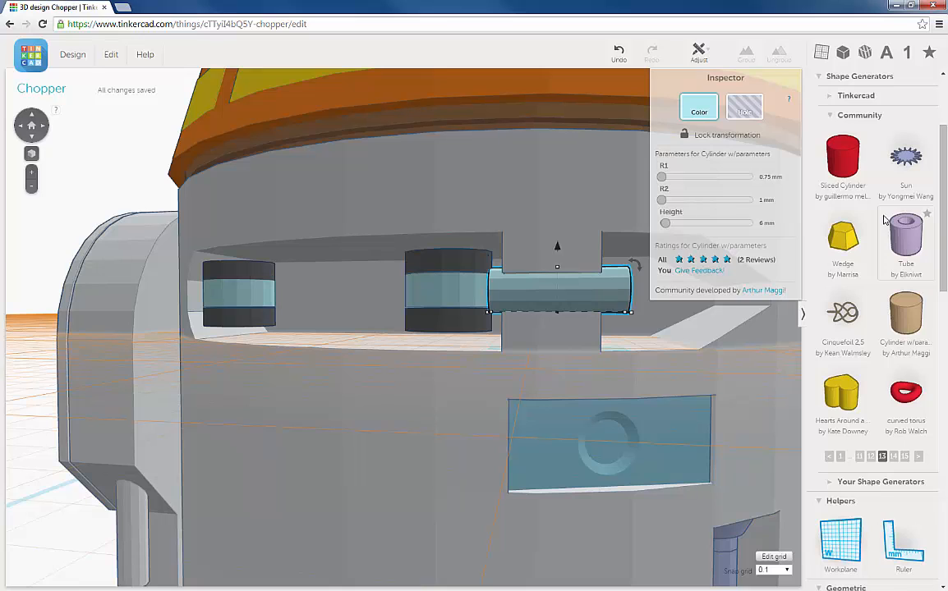
{"action": "key", "text": "Return"}
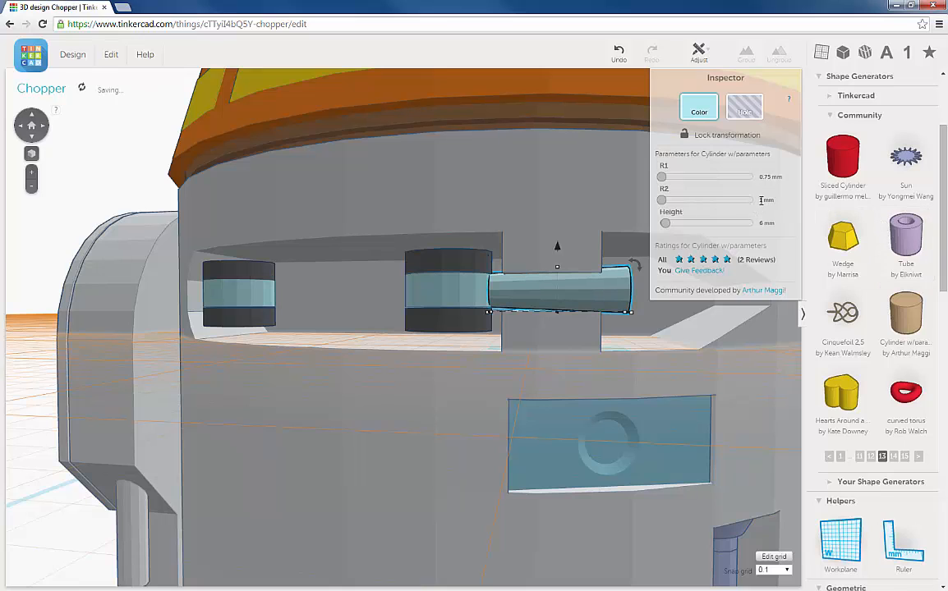
{"action": "left_click", "coordinate": [762, 200]}
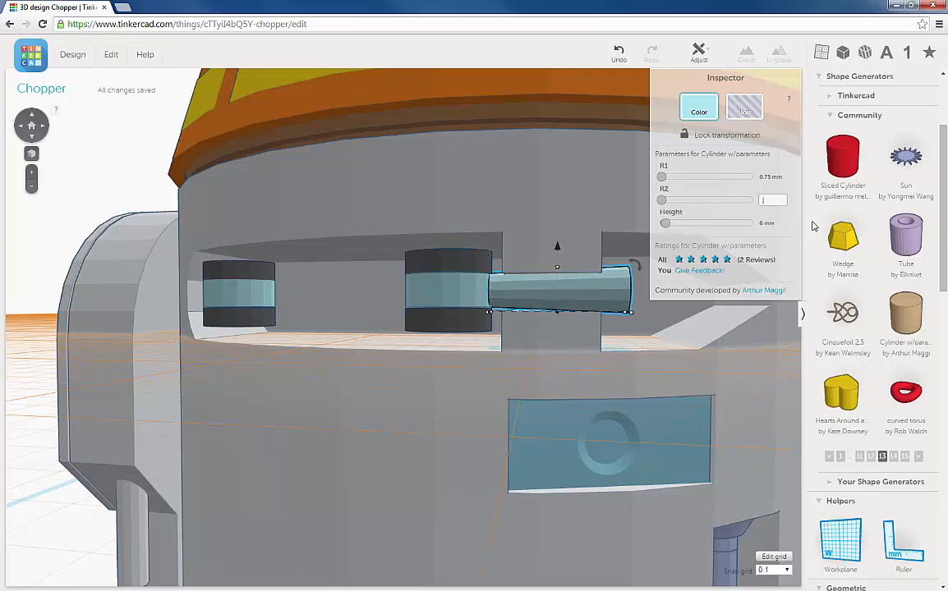
{"action": "type", "text": ".75"}
{"action": "key", "text": "Return"}
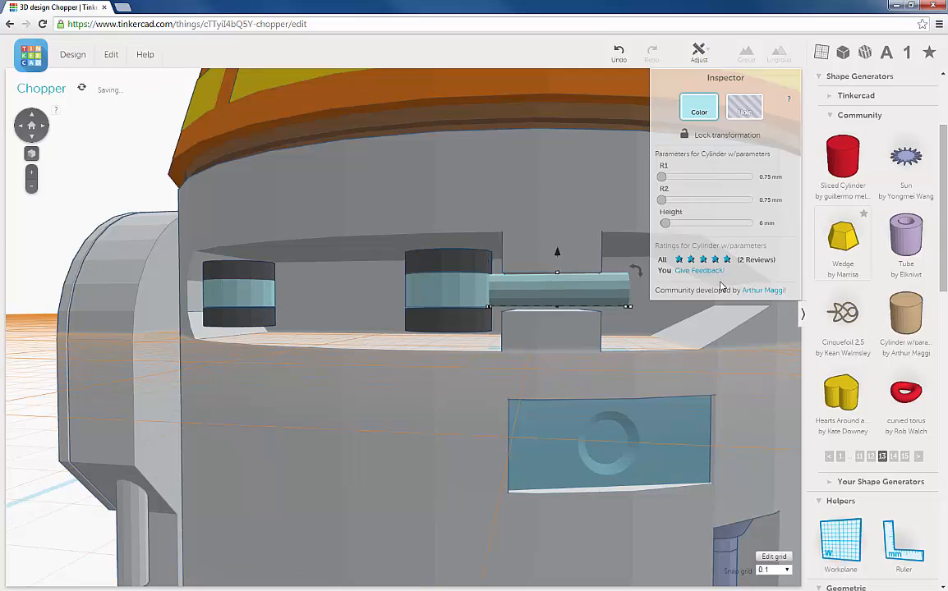
Step: Group the three upright cylinders of the stack beside the block and turn on Multicolor to preserve their original colors
{"action": "right_click_drag", "start_coordinate": [613, 314], "coordinate": [619, 316]}
{"action": "scroll", "coordinate": [577, 318], "scroll_direction": "up", "scroll_amount": 4}
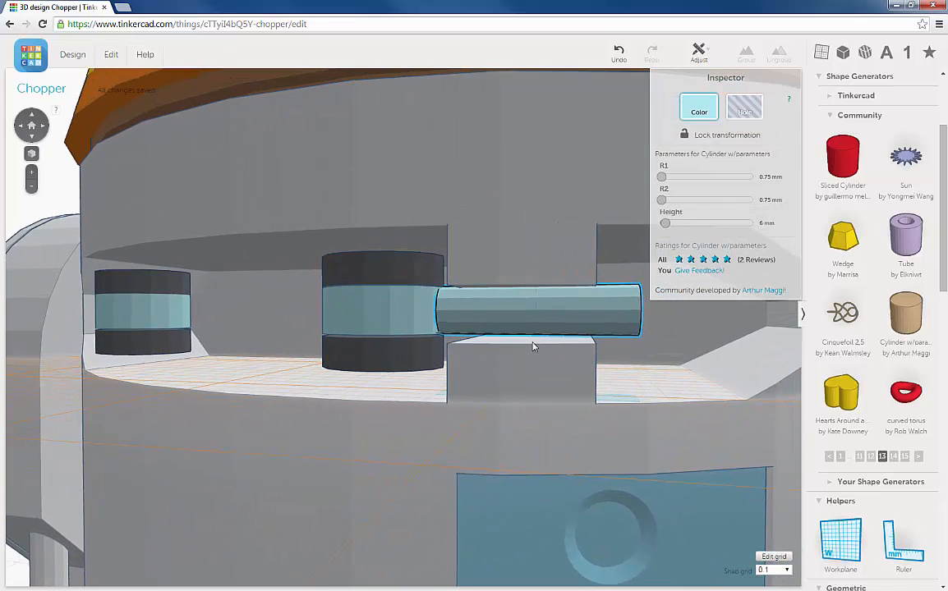
{"action": "right_click_drag", "start_coordinate": [552, 335], "coordinate": [585, 336]}
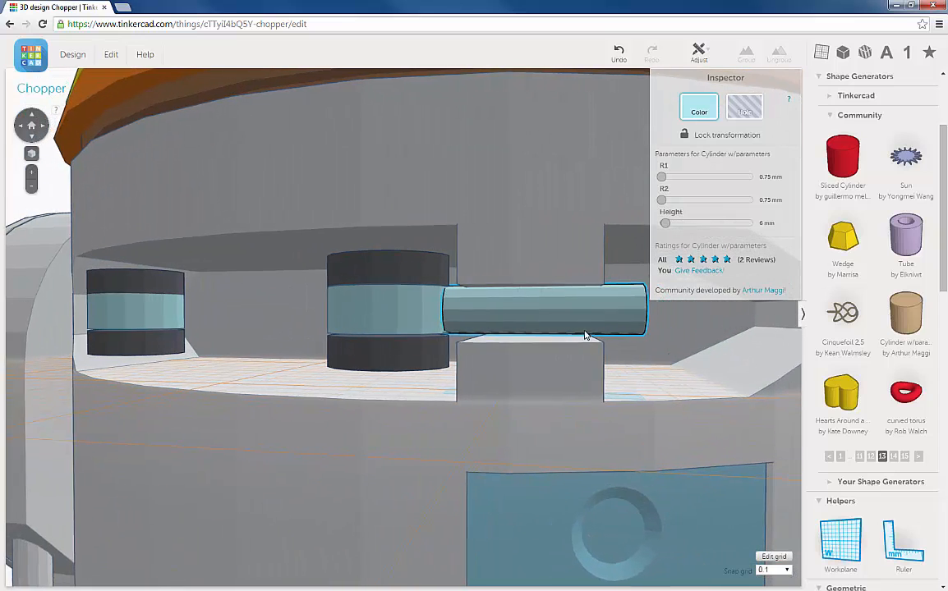
{"action": "left_click", "coordinate": [414, 276]}
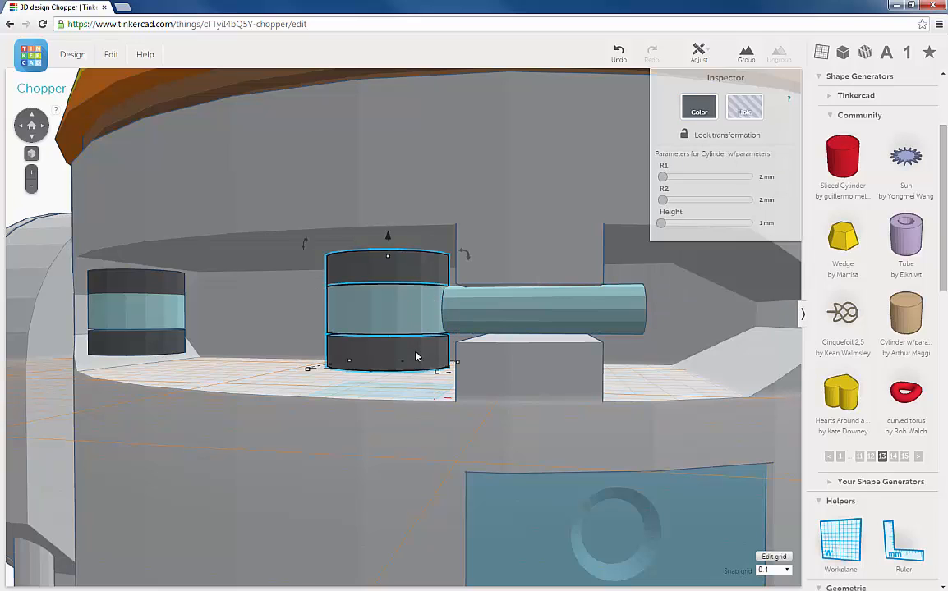
{"action": "left_click", "coordinate": [748, 56]}
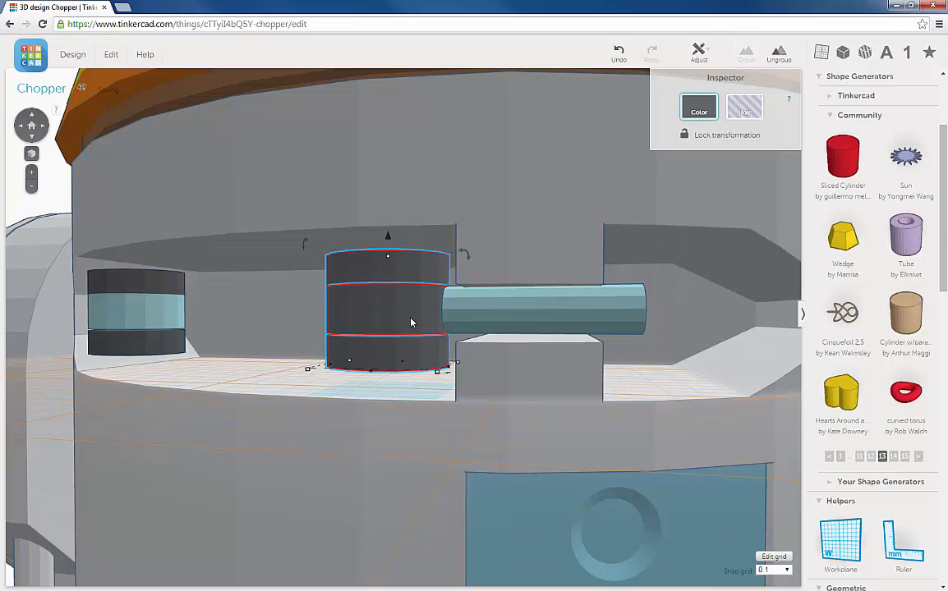
{"action": "left_click", "coordinate": [698, 107]}
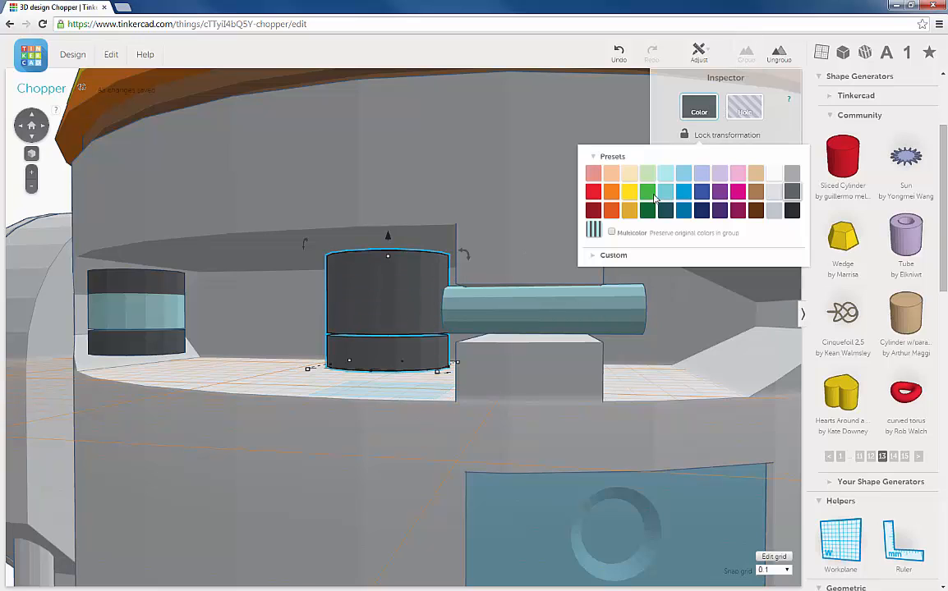
{"action": "left_click", "coordinate": [611, 232]}
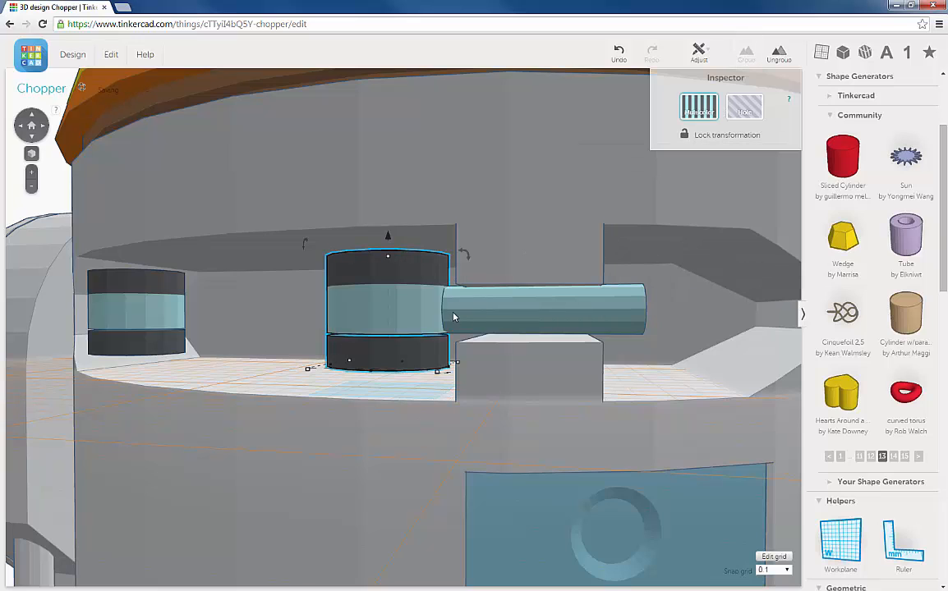
Step: Select both cylinder stacks together with the horizontal aqua rod and lower them slightly in the slot
{"action": "left_click", "coordinate": [133, 320], "text": "shift"}
{"action": "mouse_move", "coordinate": [461, 315]}
{"action": "right_mouse_down"}
{"action": "mouse_move", "coordinate": [396, 328]}
{"action": "mouse_move", "coordinate": [475, 321]}
{"action": "right_mouse_up"}
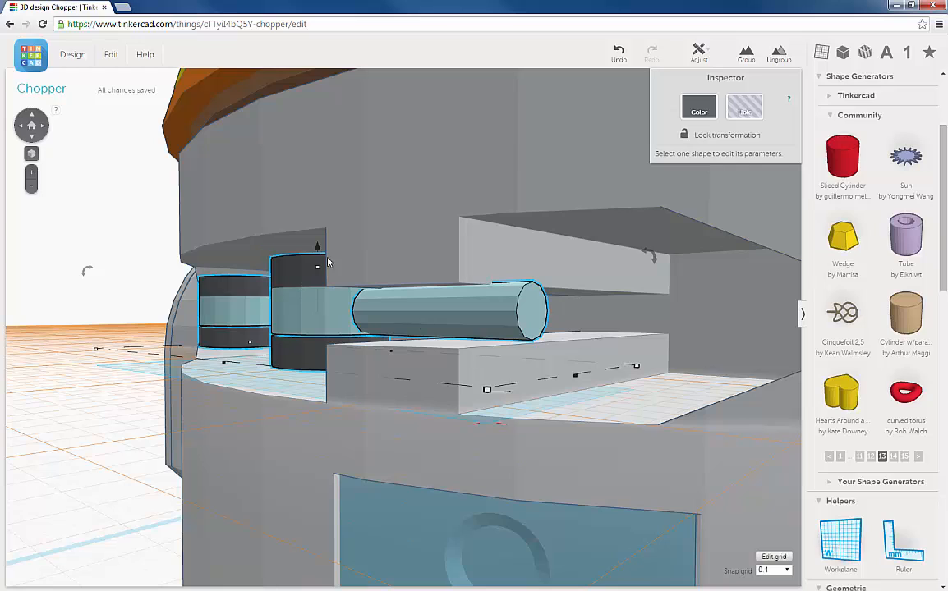
{"action": "left_click_drag", "start_coordinate": [317, 251], "coordinate": [318, 256]}
{"action": "right_click_drag", "start_coordinate": [463, 311], "coordinate": [482, 345]}
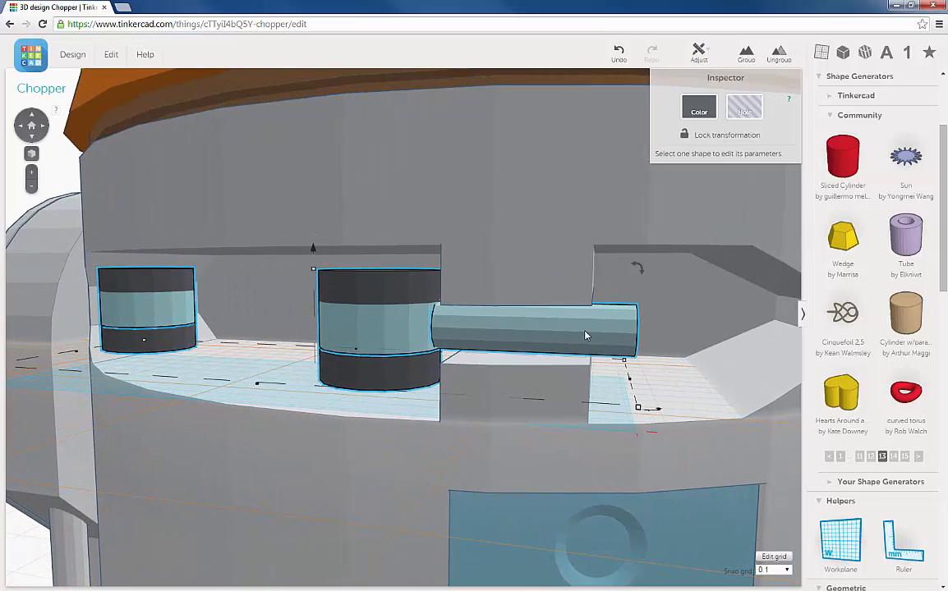
Step: Recolor the horizontal aqua rod dark gray to match the end caps of the cylinder stacks
{"action": "right_click_drag", "start_coordinate": [611, 328], "coordinate": [534, 324]}
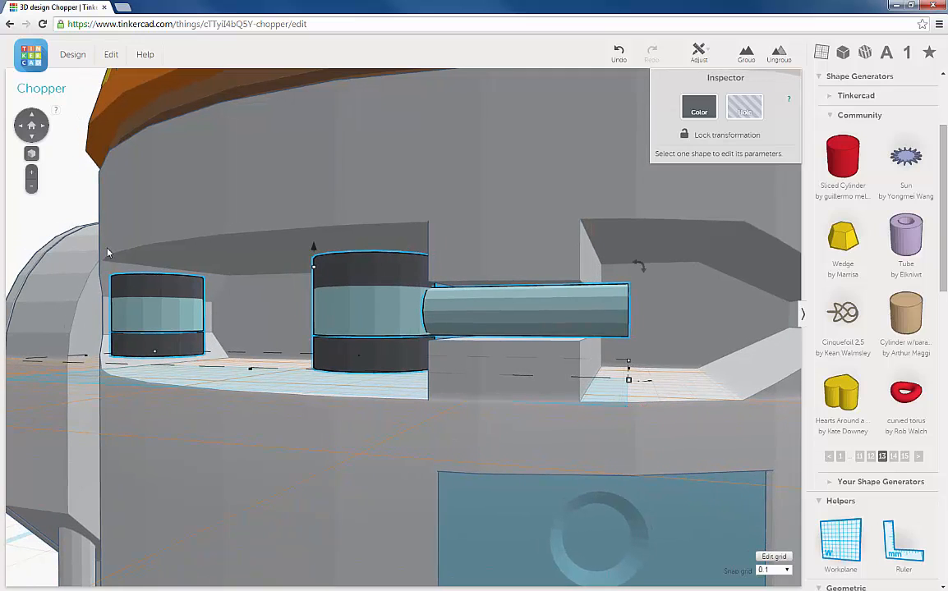
{"action": "key", "text": "Escape"}
{"action": "left_click", "coordinate": [550, 323]}
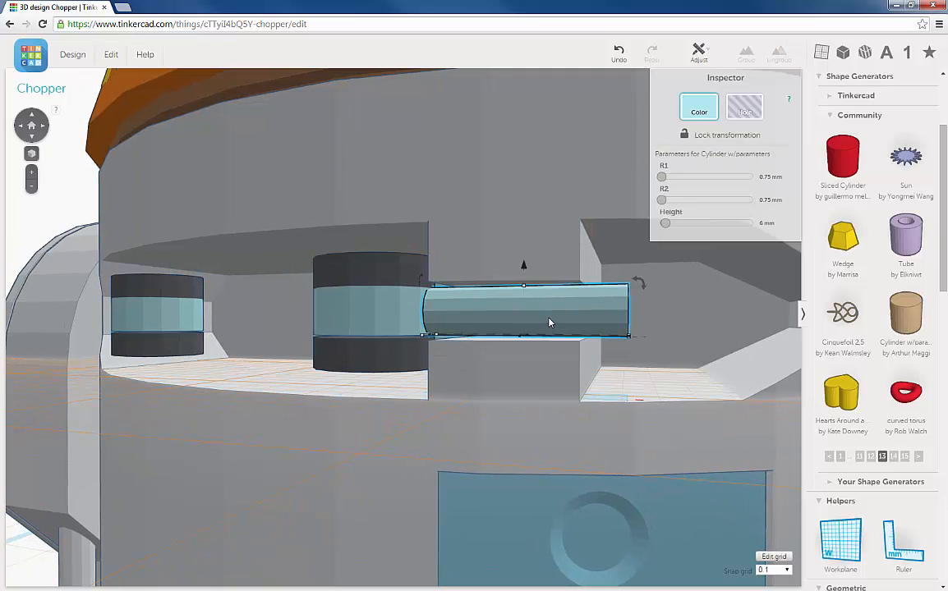
{"action": "left_click", "coordinate": [700, 112]}
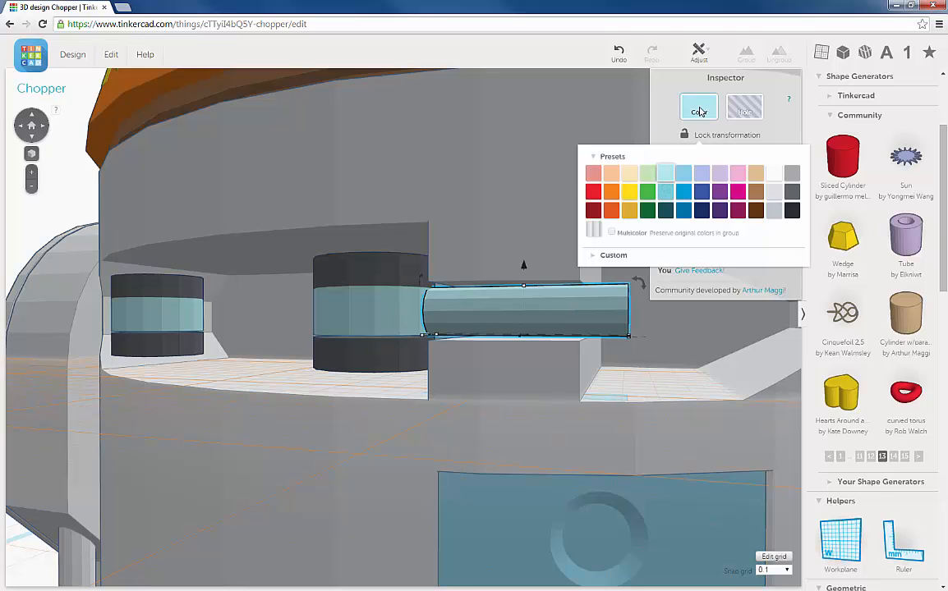
{"action": "left_click", "coordinate": [793, 193]}
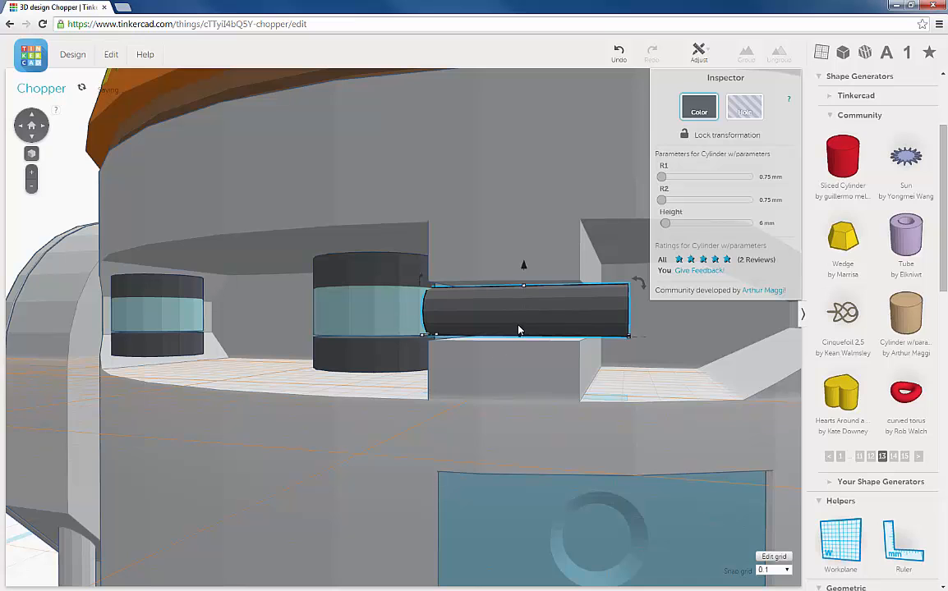
Step: Move the dark gray rod forward over the block and nudge its end into the adjacent cylinder stack
{"action": "scroll", "coordinate": [518, 329], "scroll_direction": "down", "scroll_amount": 3}
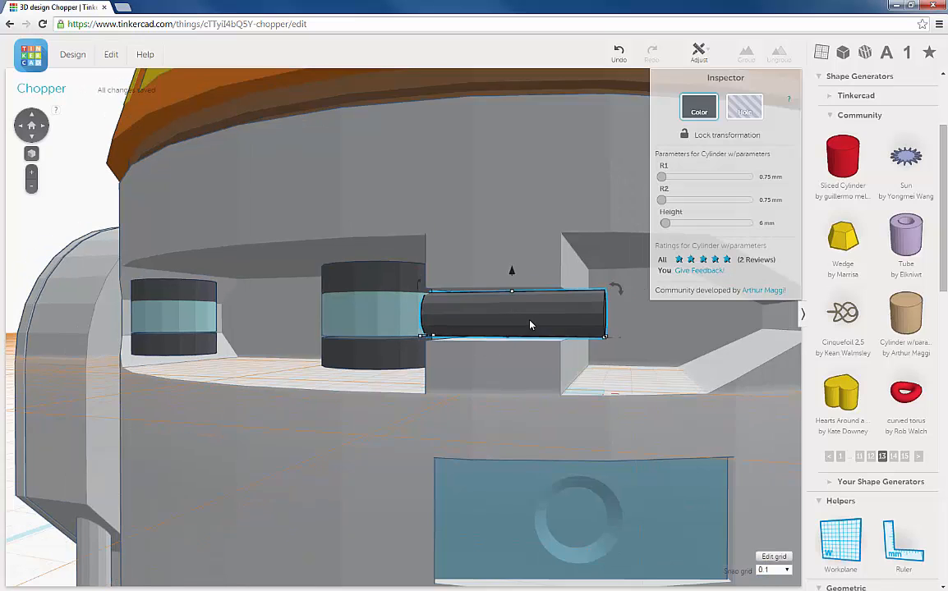
{"action": "right_click_drag", "start_coordinate": [525, 328], "coordinate": [544, 331]}
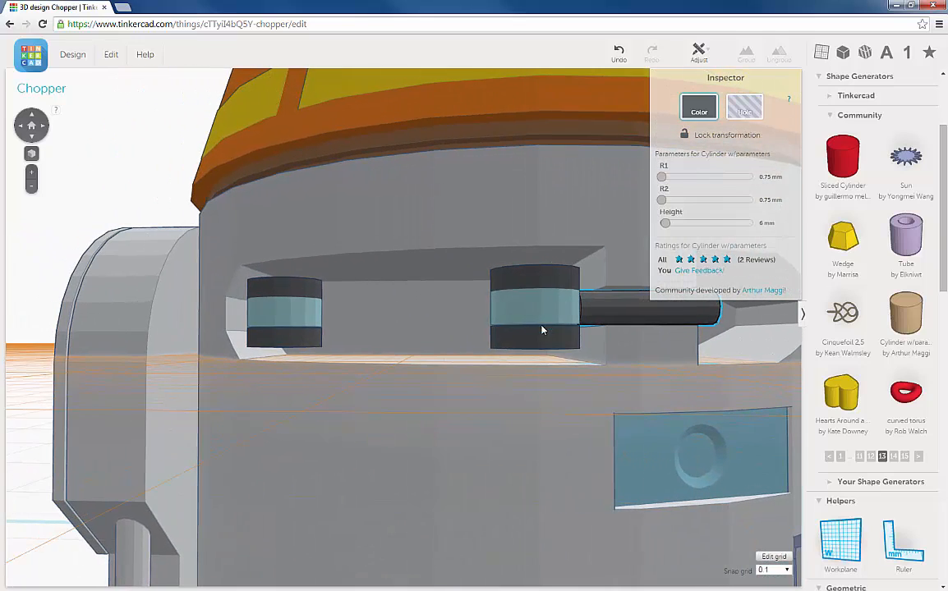
{"action": "right_click_drag", "start_coordinate": [433, 348], "coordinate": [501, 427]}
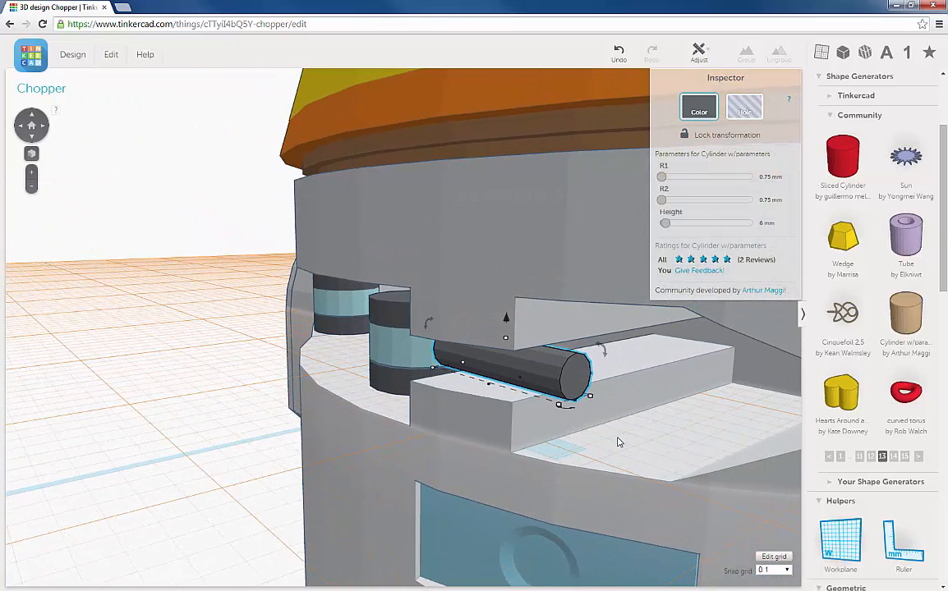
{"action": "right_click_drag", "start_coordinate": [607, 434], "coordinate": [604, 460]}
{"action": "left_click_drag", "start_coordinate": [563, 462], "coordinate": [607, 474]}
{"action": "right_click_drag", "start_coordinate": [607, 474], "coordinate": [612, 349]}
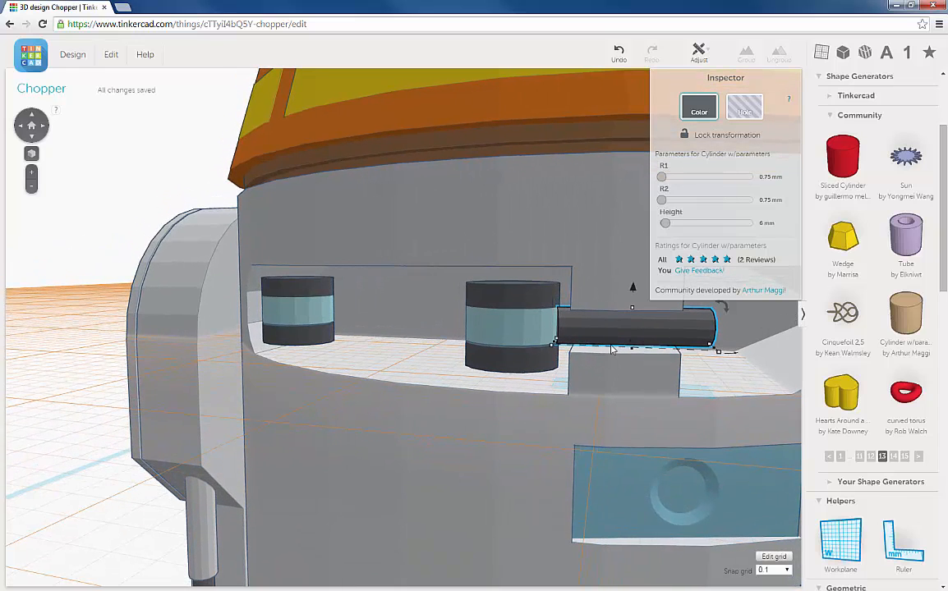
{"action": "key", "text": "Left"}
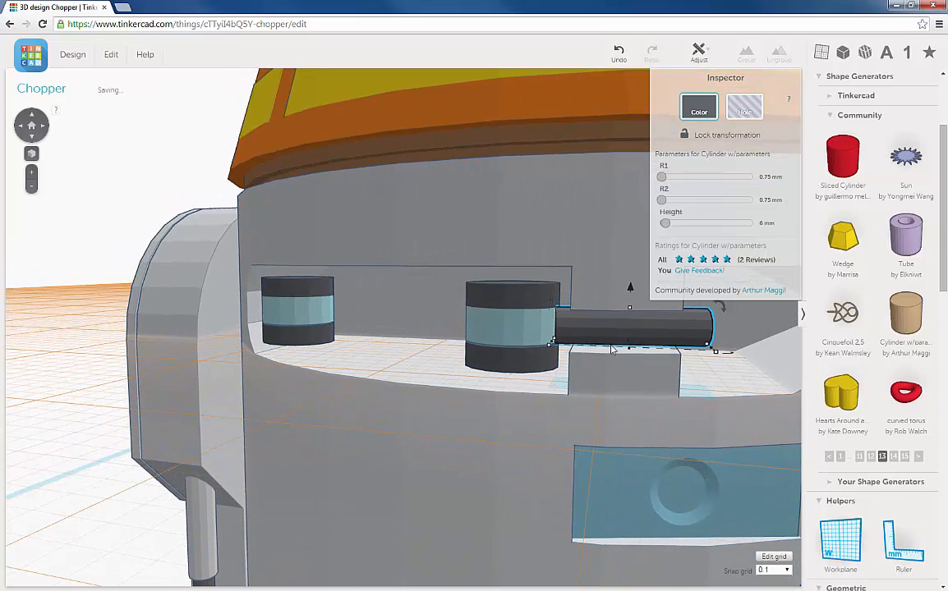
{"action": "key", "text": "Left"}
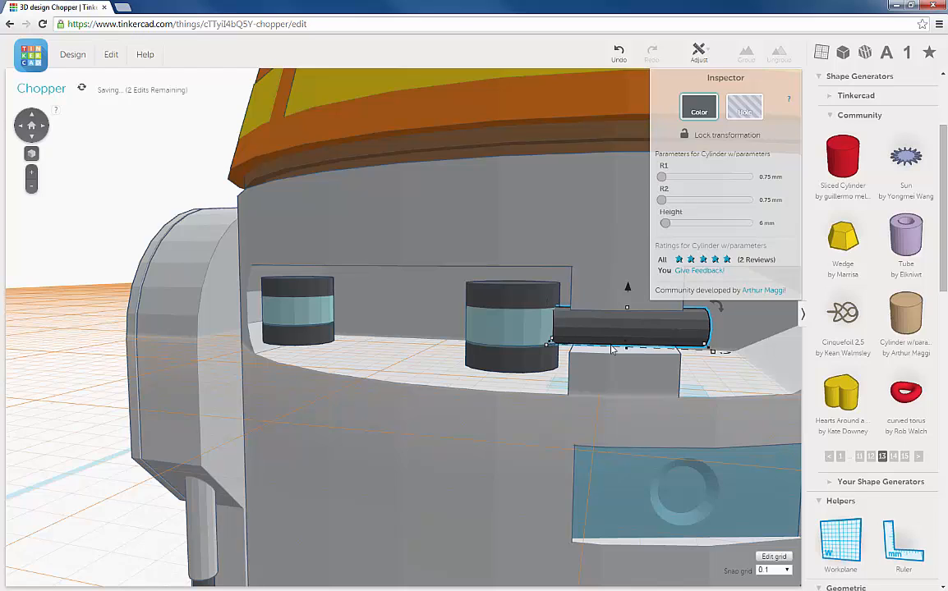
{"action": "key", "text": "Left"}
{"action": "key", "text": "Left"}
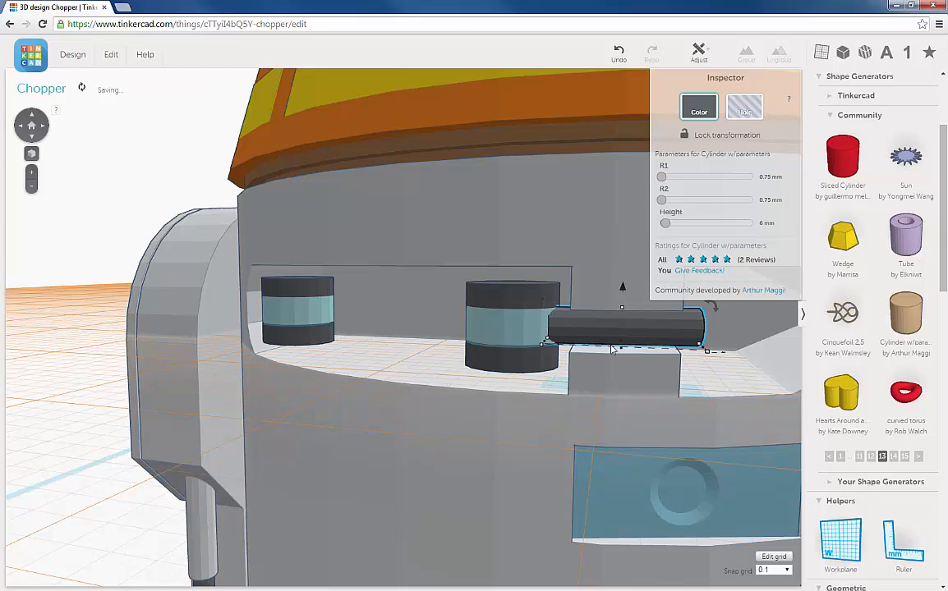
{"action": "key", "text": "Left"}
{"action": "key", "text": "Left"}
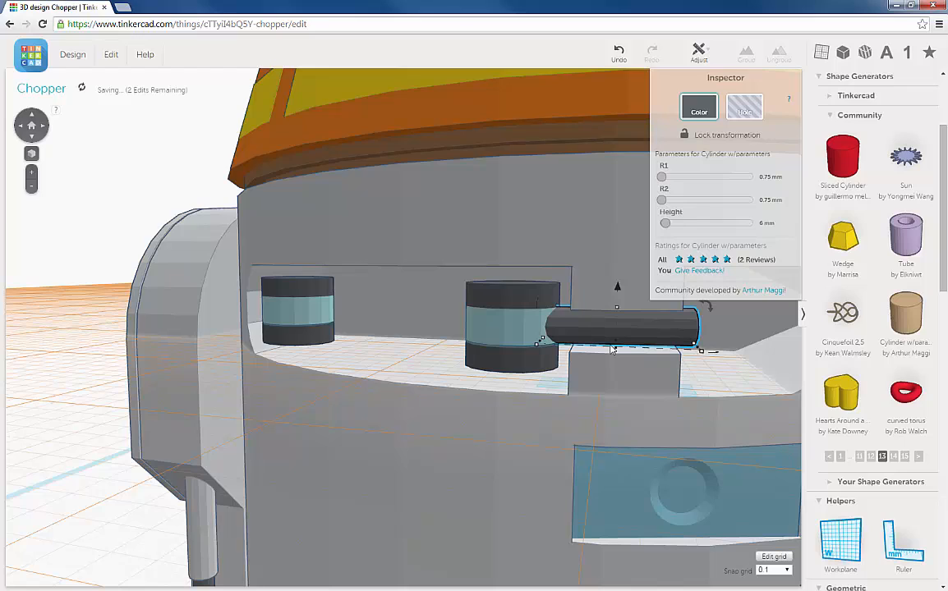
Step: Thin the horizontal dark gray rod by setting both R1 and R2 to 0.5 mm
{"action": "right_click_drag", "start_coordinate": [609, 364], "coordinate": [590, 356]}
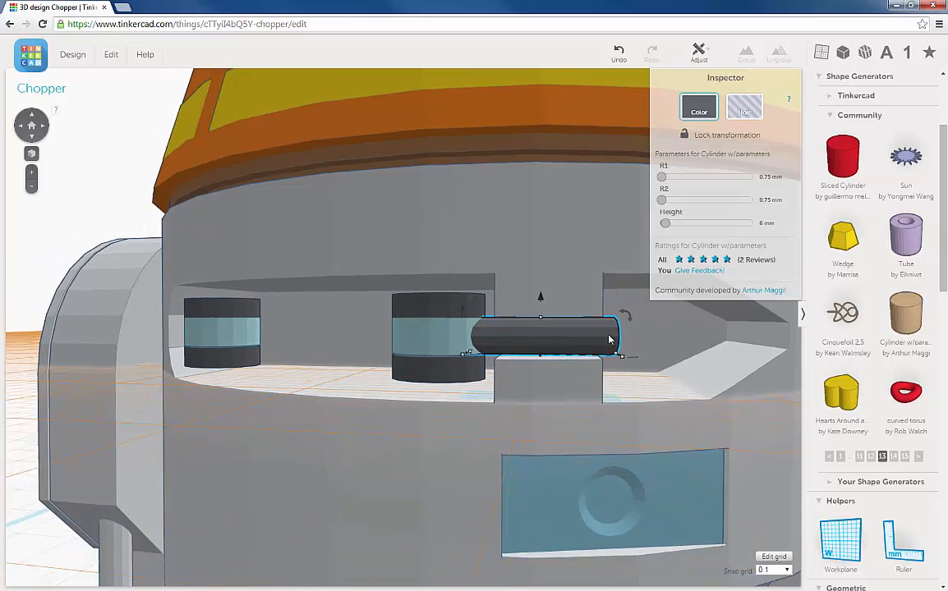
{"action": "left_click", "coordinate": [772, 177]}
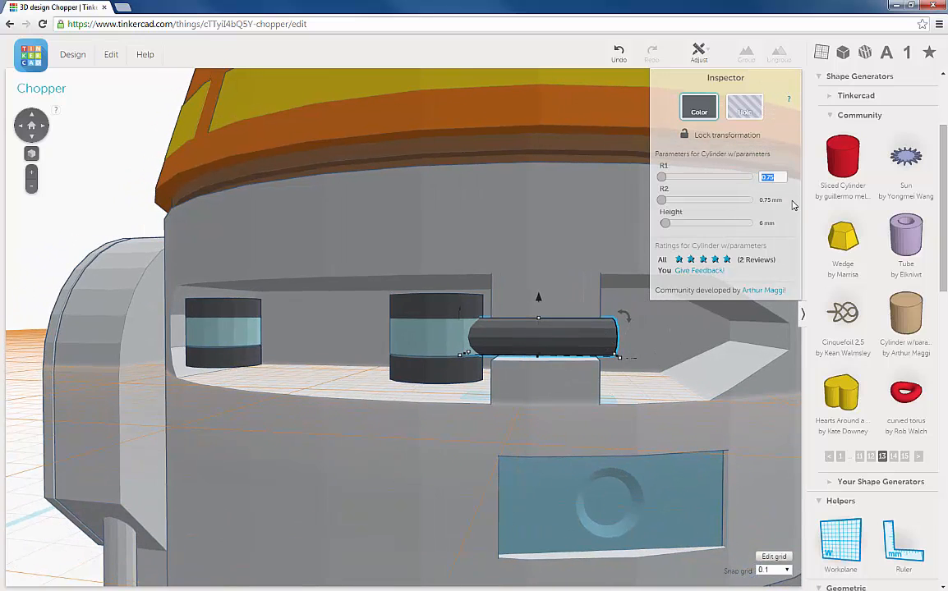
{"action": "type", "text": "0.5"}
{"action": "key", "text": "Return"}
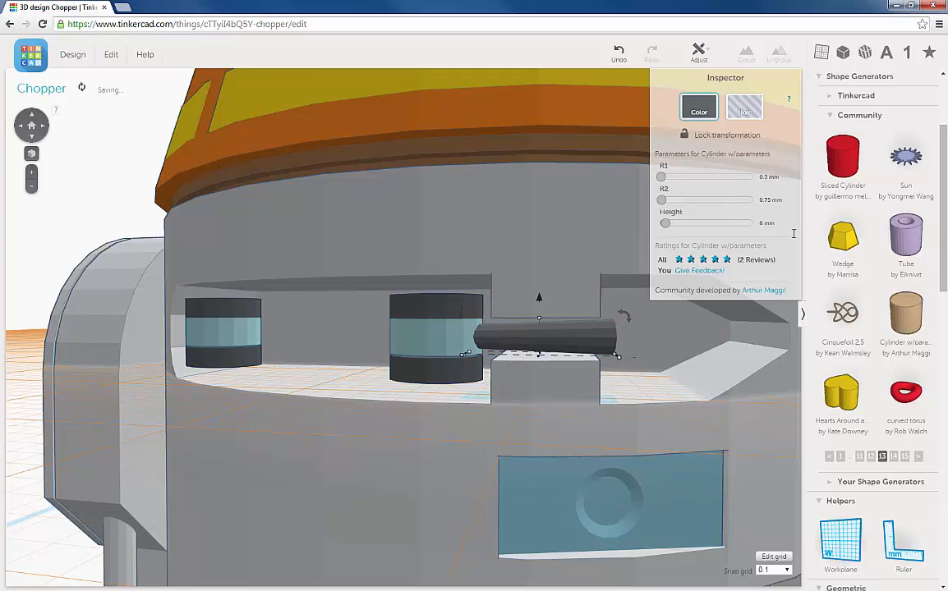
{"action": "left_click", "coordinate": [772, 199]}
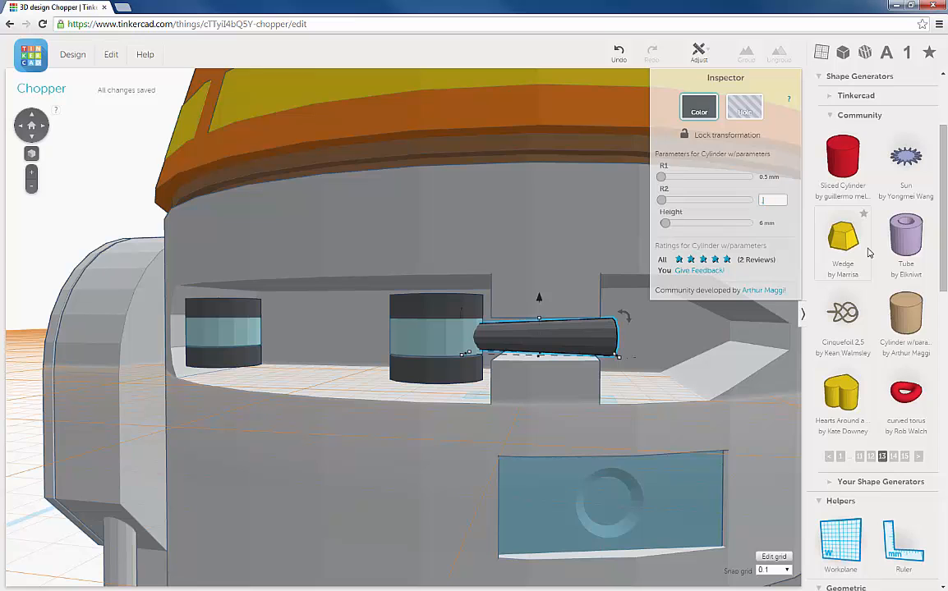
{"action": "type", "text": "0.5"}
{"action": "key", "text": "Return"}
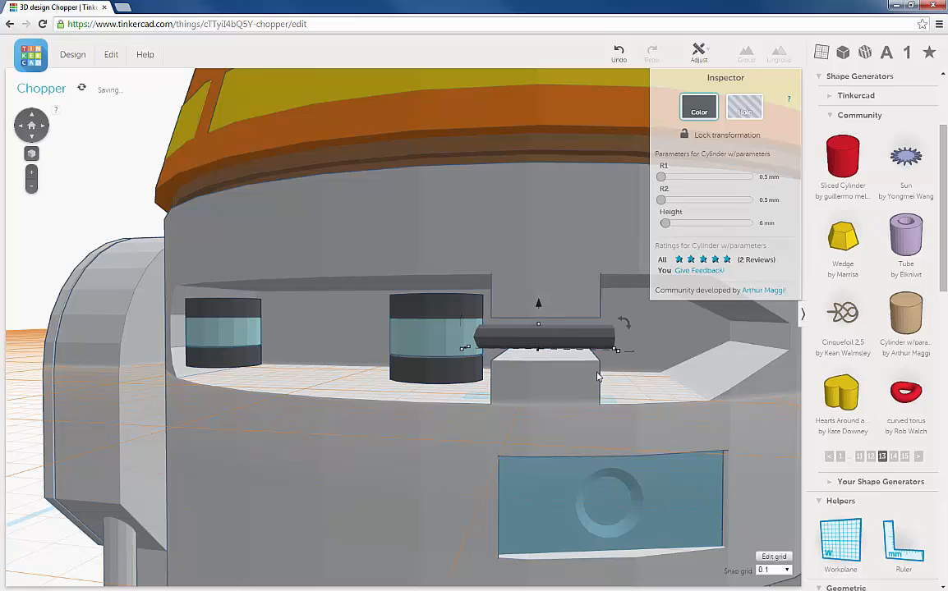
Step: Ungroup the cylinder stack at the far end of the slot, away from the block
{"action": "right_click_drag", "start_coordinate": [597, 377], "coordinate": [624, 373]}
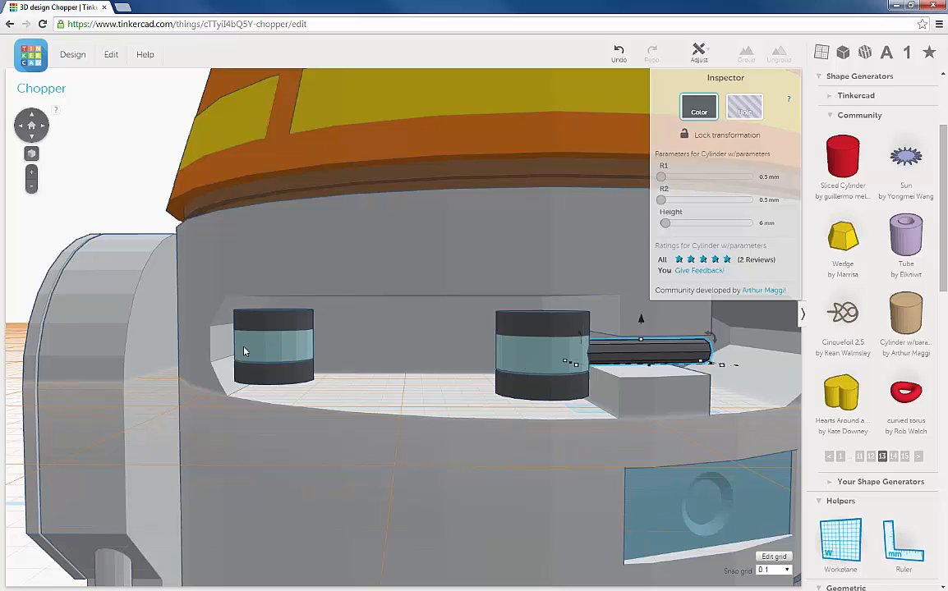
{"action": "left_click", "coordinate": [284, 351]}
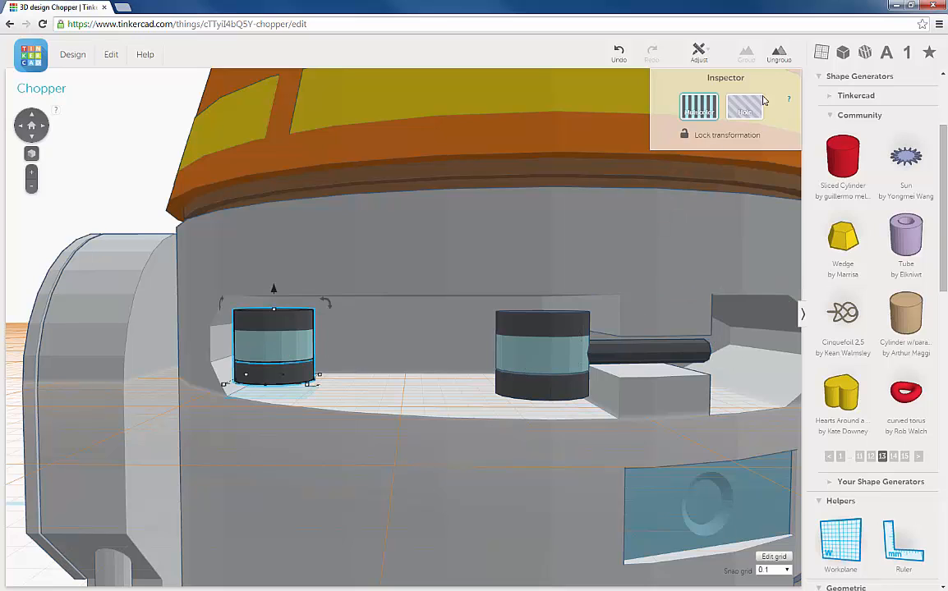
{"action": "left_click", "coordinate": [793, 58]}
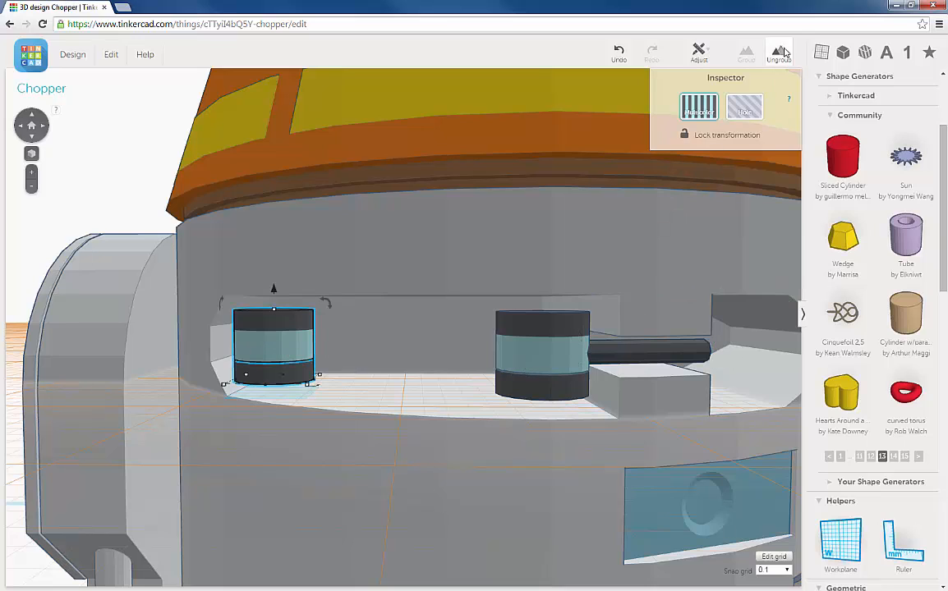
Step: Duplicate the aqua middle cylinder of the ungrouped stack and rotate the copy to lie horizontally along the slot
{"action": "left_click", "coordinate": [304, 349]}
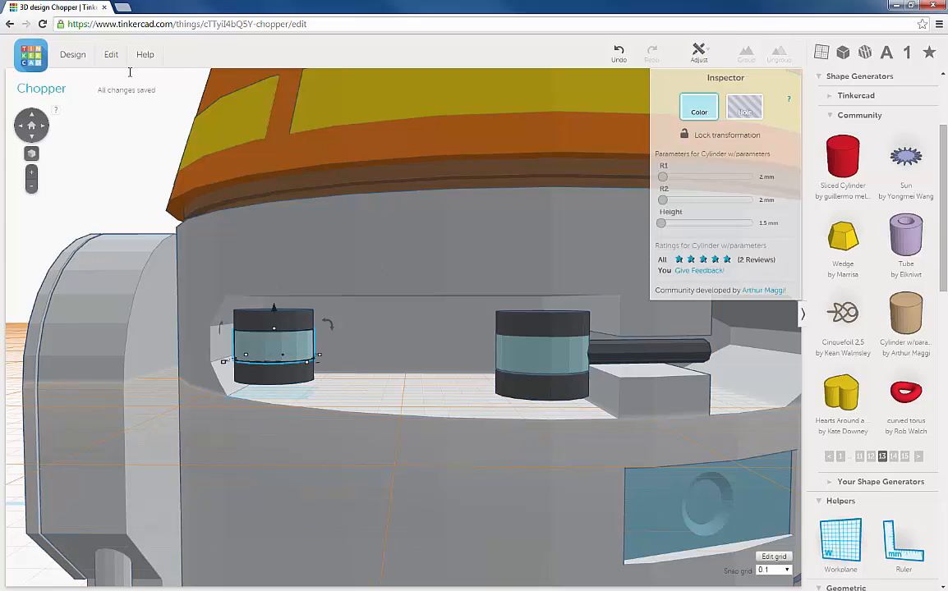
{"action": "left_click", "coordinate": [111, 57]}
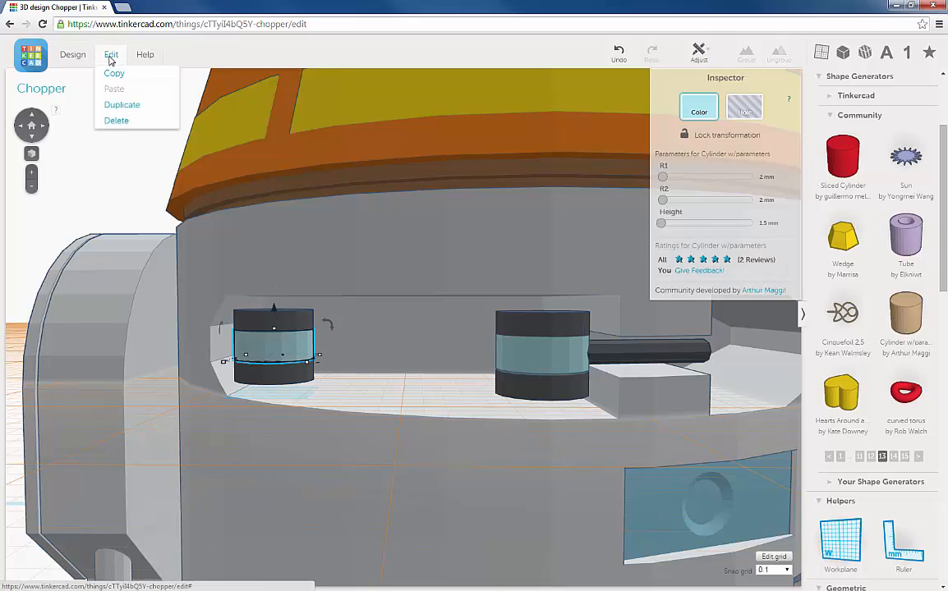
{"action": "left_click", "coordinate": [121, 104]}
{"action": "left_click_drag", "start_coordinate": [328, 326], "coordinate": [304, 395]}
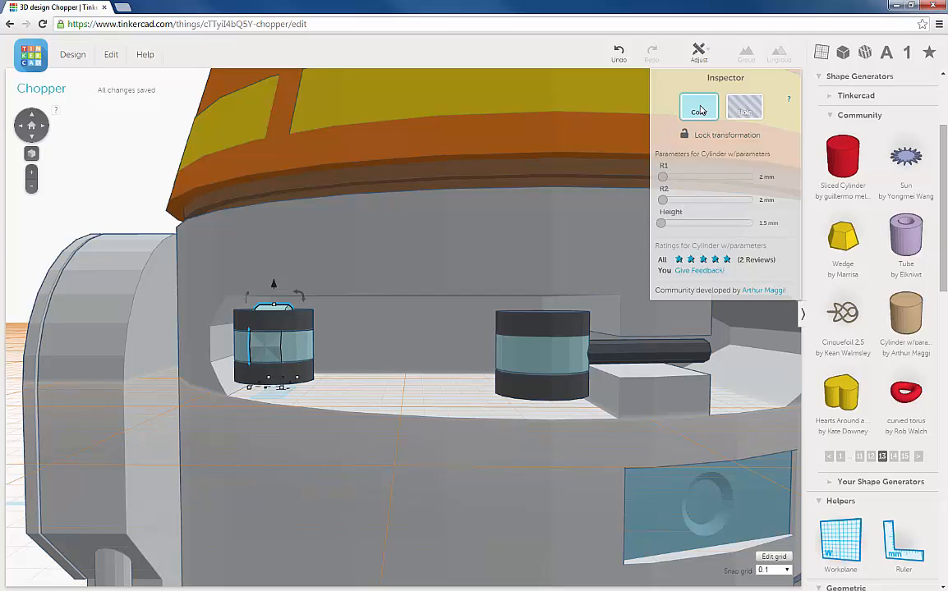
Step: Color the horizontal copy dark gray and set its height to 10 mm
{"action": "left_click", "coordinate": [700, 110]}
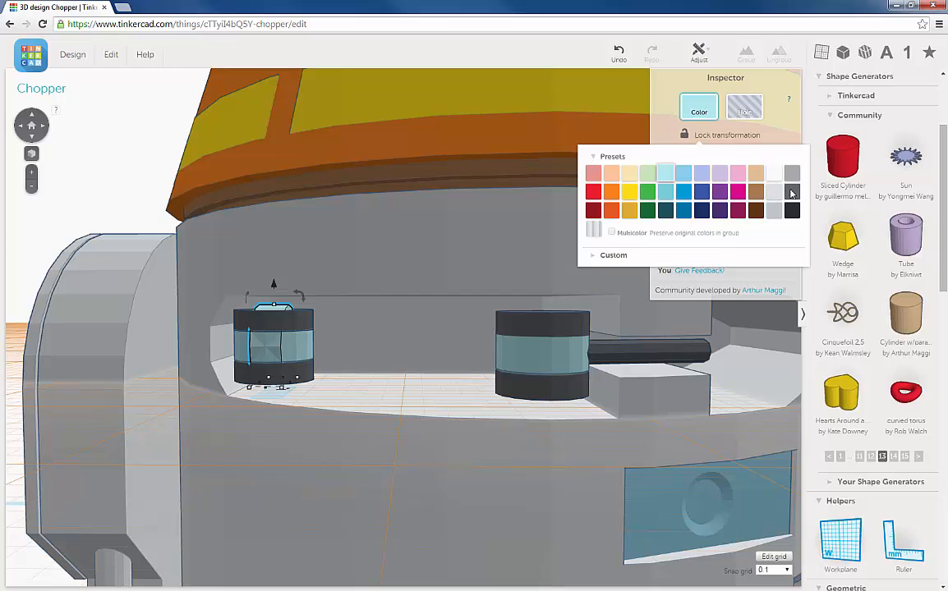
{"action": "left_click", "coordinate": [631, 207]}
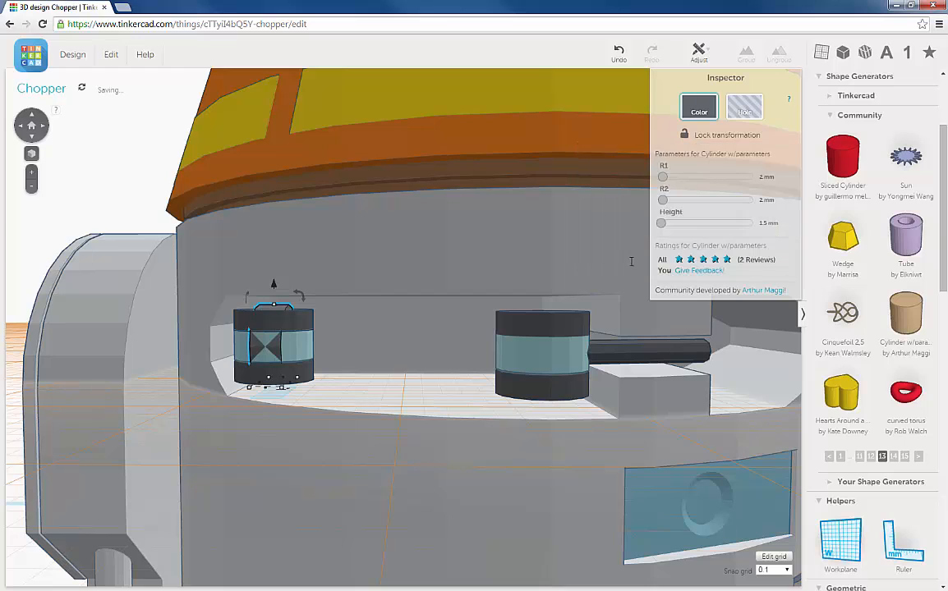
{"action": "left_click", "coordinate": [763, 222]}
{"action": "type", "text": "10"}
{"action": "key", "text": "Return"}
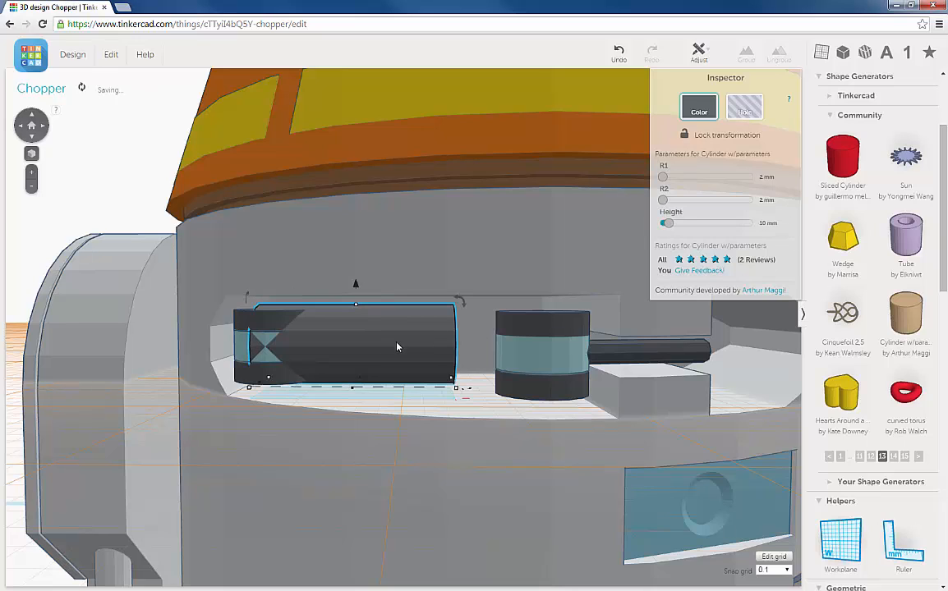
Step: Nudge the 10 mm dark gray cylinder along the slot until it bridges the gap between the two stacks
{"action": "key", "text": "Right"}
{"action": "key", "text": "Right"}
{"action": "key", "text": "Right"}
{"action": "key", "text": "Right"}
{"action": "key", "text": "Right"}
{"action": "key", "text": "Right"}
{"action": "key", "text": "Right"}
{"action": "key", "text": "Right"}
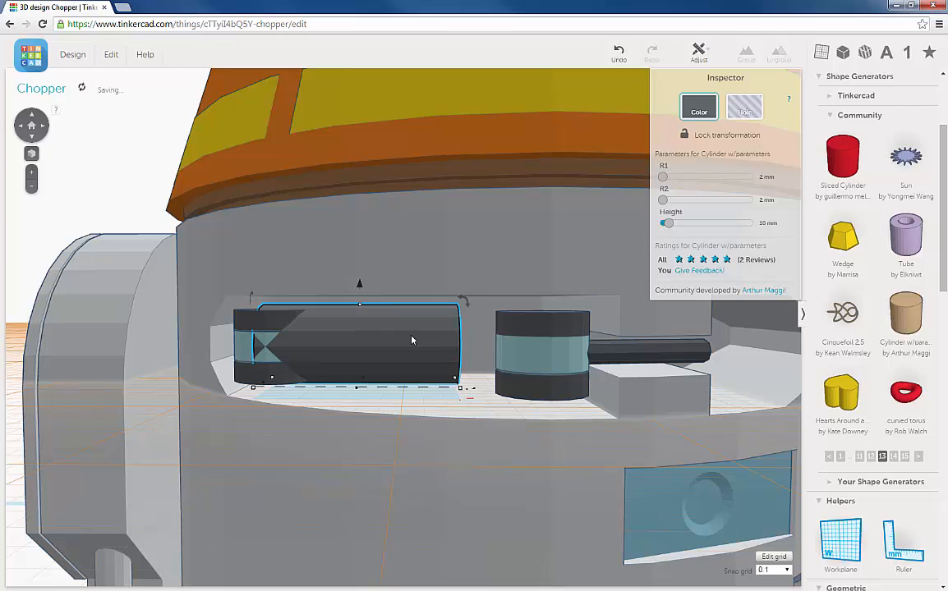
{"action": "key", "text": "Right"}
{"action": "key", "text": "Right"}
{"action": "key", "text": "Right"}
{"action": "key", "text": "Right"}
{"action": "key", "text": "Right"}
{"action": "key", "text": "Right"}
{"action": "key", "text": "Right"}
{"action": "key", "text": "Right"}
{"action": "key", "text": "Right"}
{"action": "key", "text": "Right"}
{"action": "key", "text": "Right"}
{"action": "key", "text": "Right"}
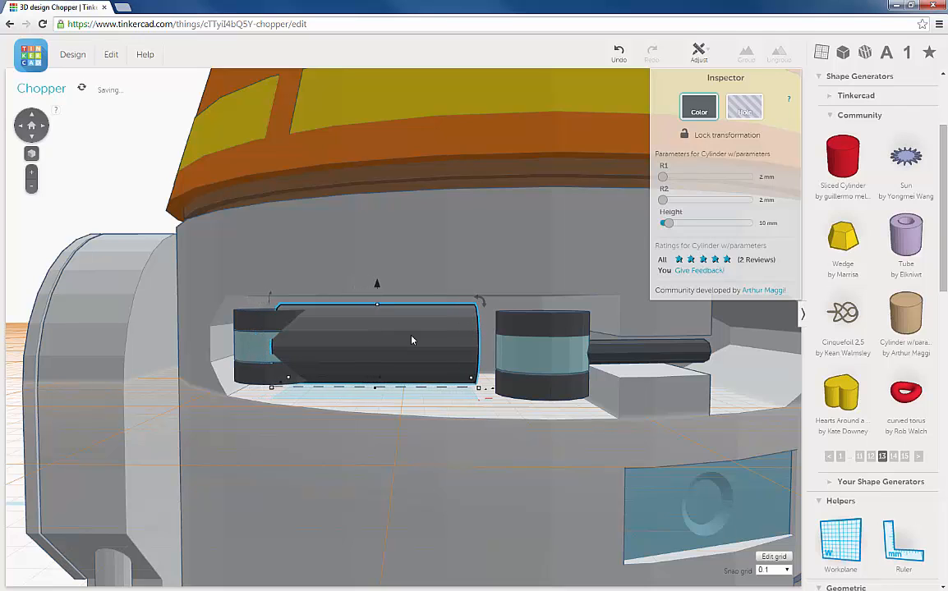
{"action": "key", "text": "Right"}
{"action": "key", "text": "Right"}
{"action": "key", "text": "Right"}
{"action": "key", "text": "Right"}
{"action": "key", "text": "Right"}
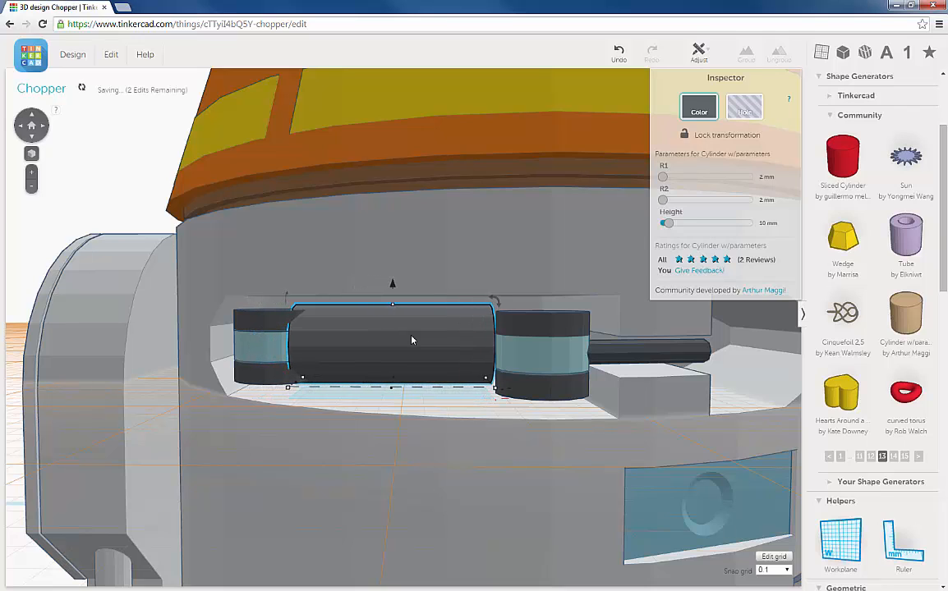
{"action": "key", "text": "Right"}
{"action": "key", "text": "Right"}
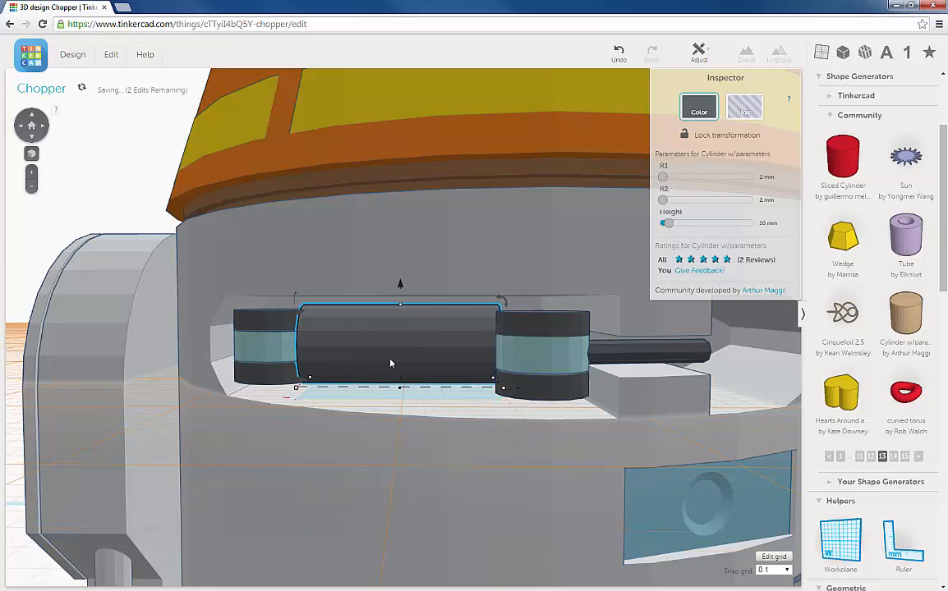
Step: Reduce the bridging cylinder's R1 and R2 to 1.75 mm each
{"action": "right_click_drag", "start_coordinate": [389, 359], "coordinate": [394, 354]}
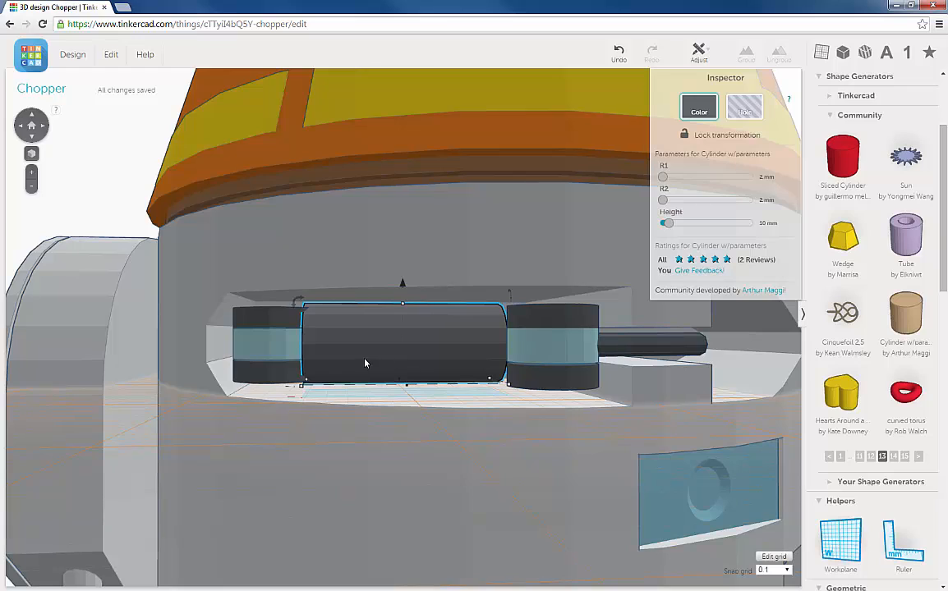
{"action": "left_click", "coordinate": [764, 176]}
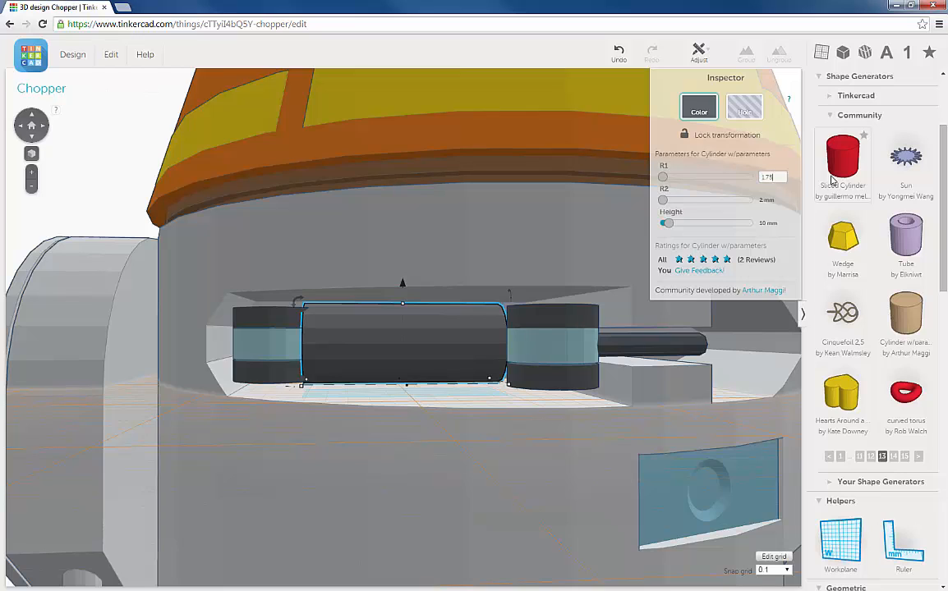
{"action": "key", "text": "Return"}
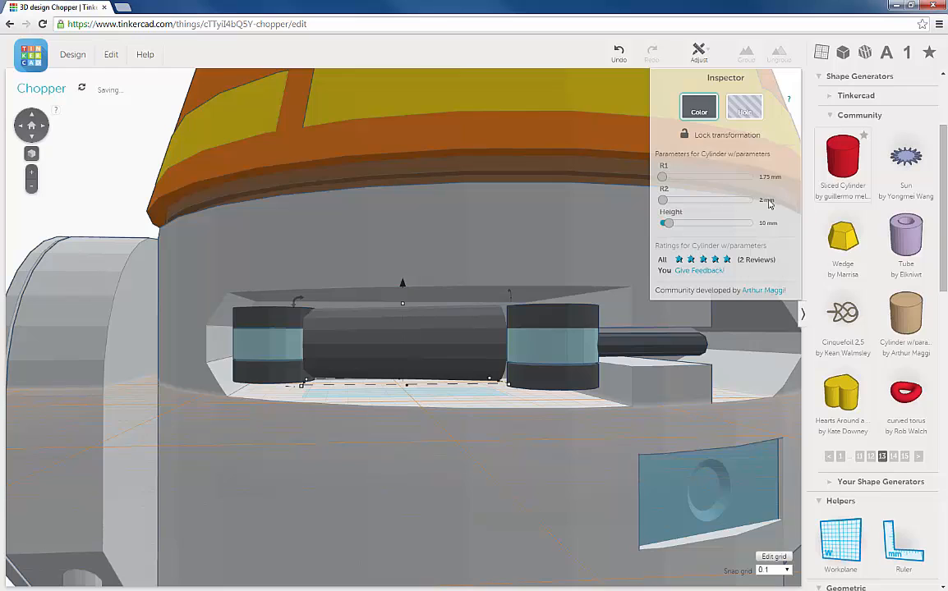
{"action": "left_click", "coordinate": [768, 200]}
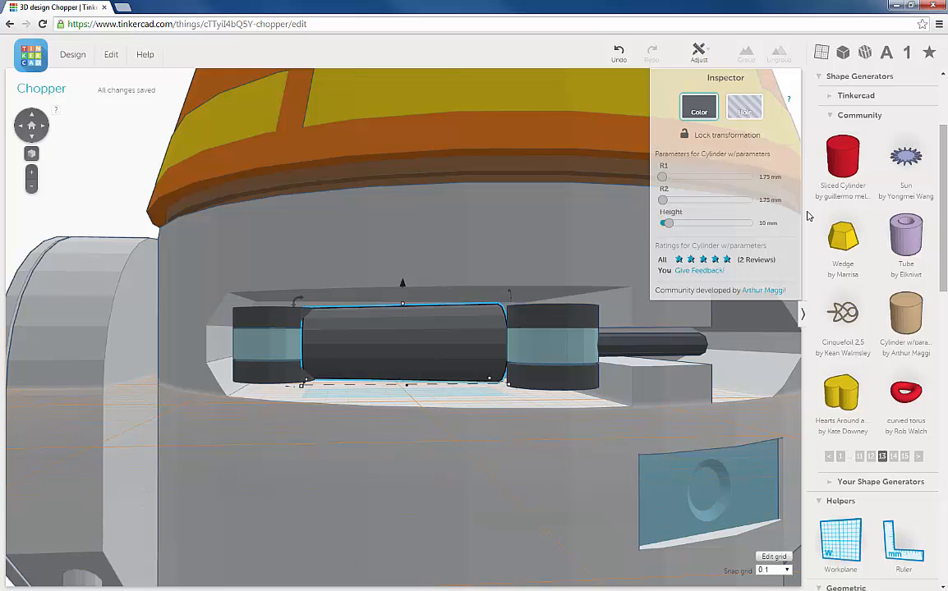
{"action": "key", "text": "Return"}
{"action": "right_click_drag", "start_coordinate": [456, 354], "coordinate": [654, 368]}
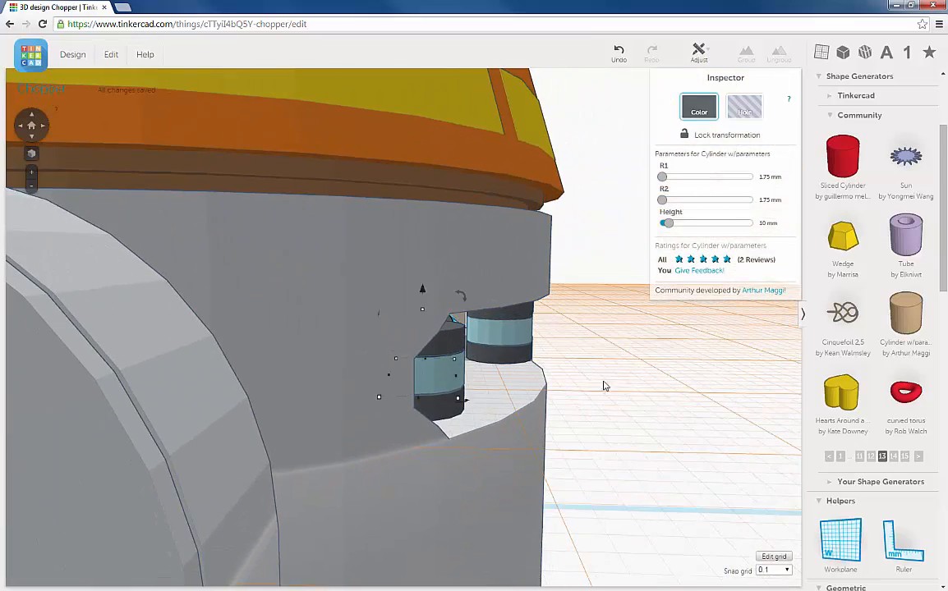
Step: Rotate the bridging cylinder parallel to the line between the two stacks, and nudge it outward until it sits directly between them
{"action": "right_click_drag", "start_coordinate": [507, 402], "coordinate": [332, 431]}
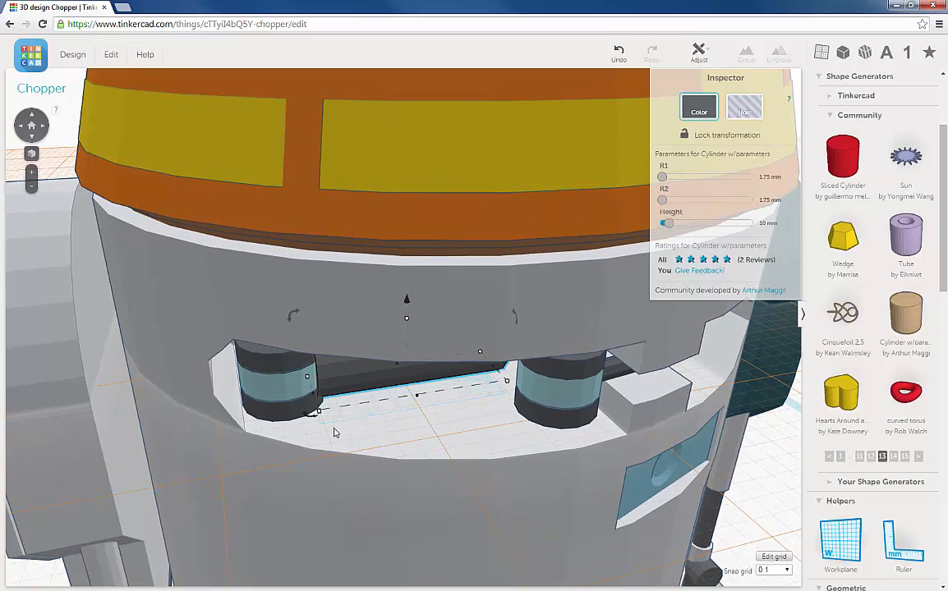
{"action": "left_click_drag", "start_coordinate": [315, 419], "coordinate": [289, 402]}
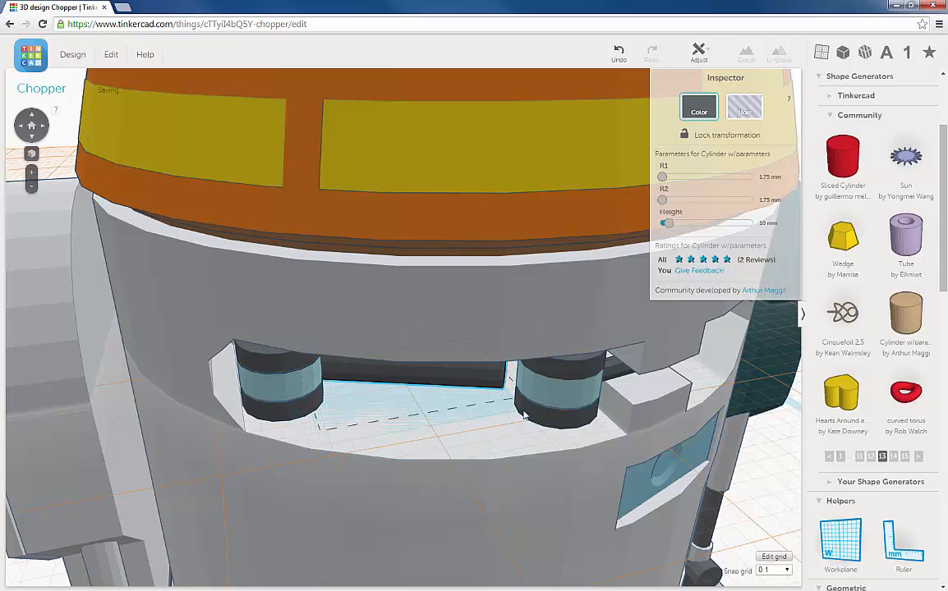
{"action": "right_click_drag", "start_coordinate": [424, 384], "coordinate": [612, 360]}
{"action": "key", "text": "Right"}
{"action": "key", "text": "Right"}
{"action": "key", "text": "Right"}
{"action": "key", "text": "Right"}
{"action": "key", "text": "Right"}
{"action": "key", "text": "Right"}
{"action": "key", "text": "Right"}
{"action": "key", "text": "Right"}
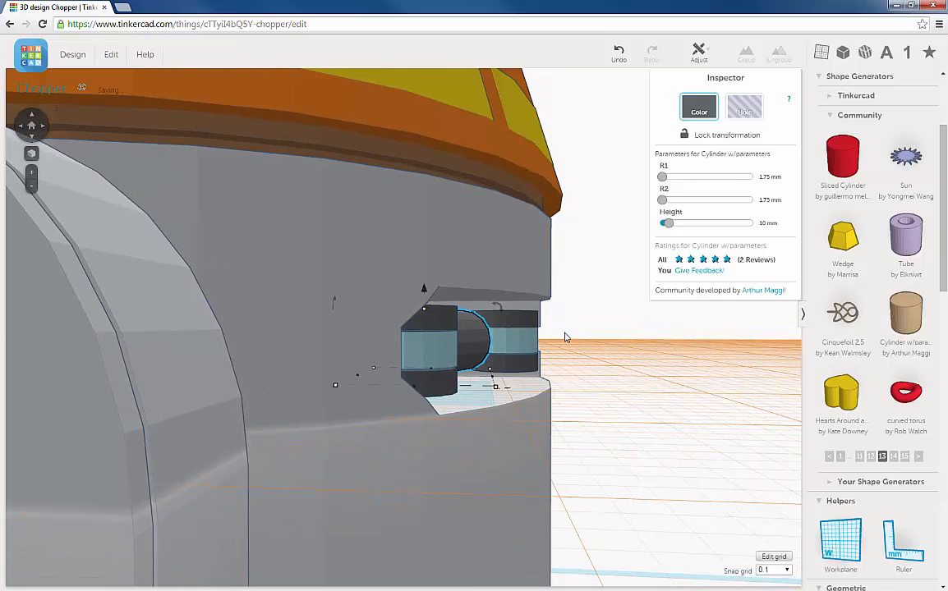
{"action": "key", "text": "Right"}
{"action": "key", "text": "Right"}
{"action": "key", "text": "Right"}
{"action": "key", "text": "Right"}
{"action": "key", "text": "Right"}
{"action": "key", "text": "Right"}
{"action": "key", "text": "Right"}
{"action": "key", "text": "Right"}
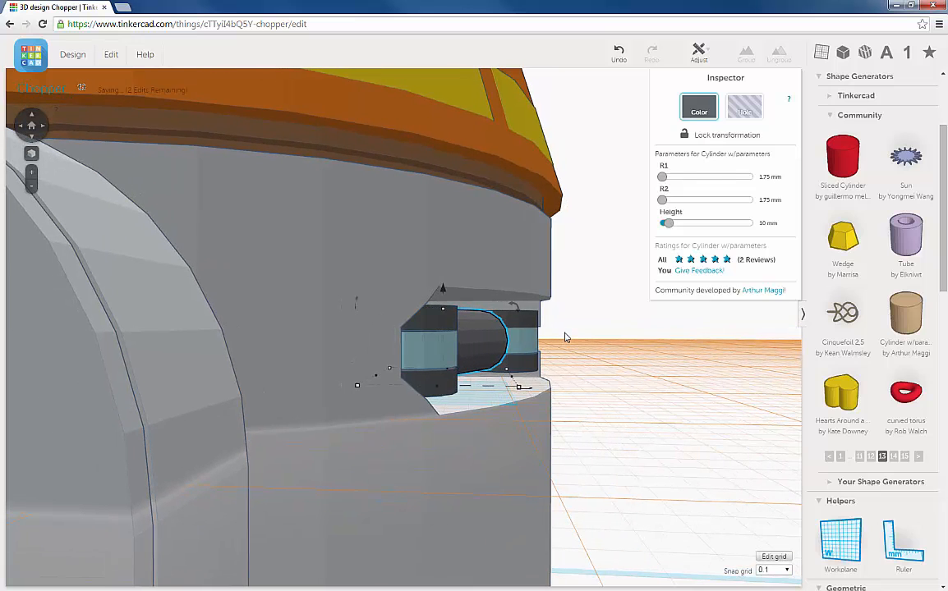
{"action": "key", "text": "Right"}
{"action": "key", "text": "Right"}
{"action": "key", "text": "Right"}
{"action": "key", "text": "Right"}
{"action": "key", "text": "Right"}
{"action": "key", "text": "Right"}
{"action": "key", "text": "Right"}
{"action": "key", "text": "Right"}
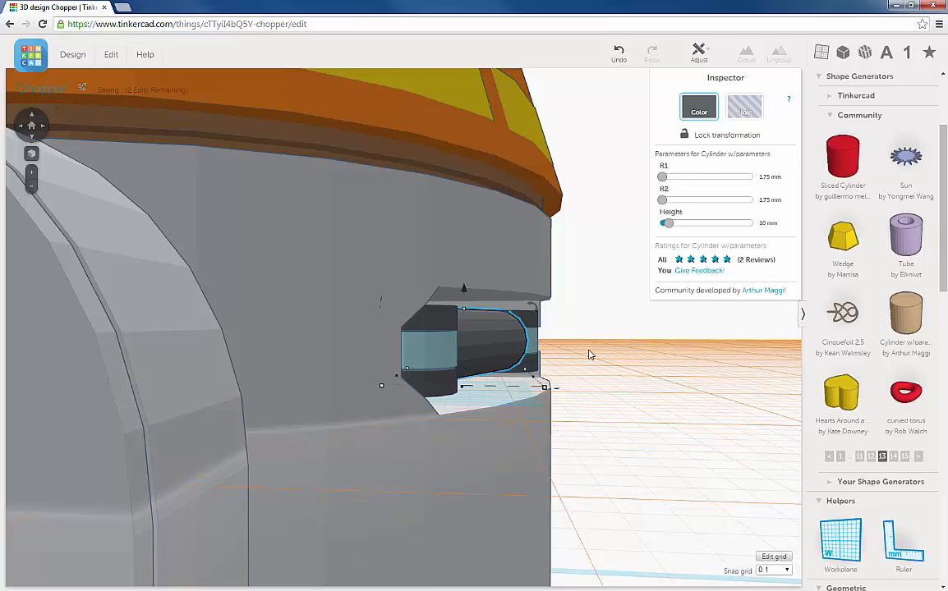
Step: Recolor the dark gray discs of the ungrouped stack, the bridging cylinder and the thin rod black
{"action": "right_click_drag", "start_coordinate": [588, 354], "coordinate": [436, 345]}
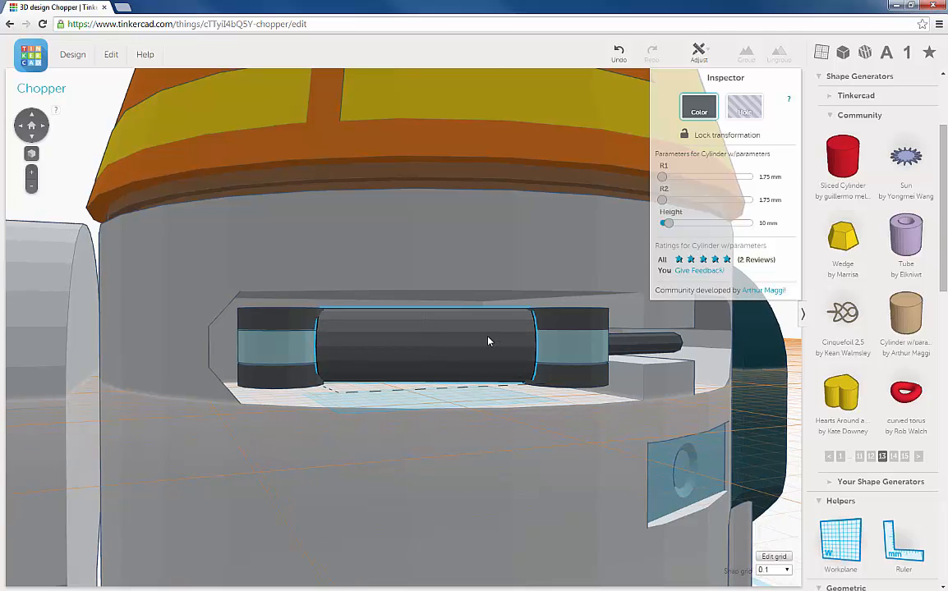
{"action": "right_click_drag", "start_coordinate": [489, 343], "coordinate": [441, 353]}
{"action": "scroll", "coordinate": [476, 344], "scroll_direction": "down", "scroll_amount": 5}
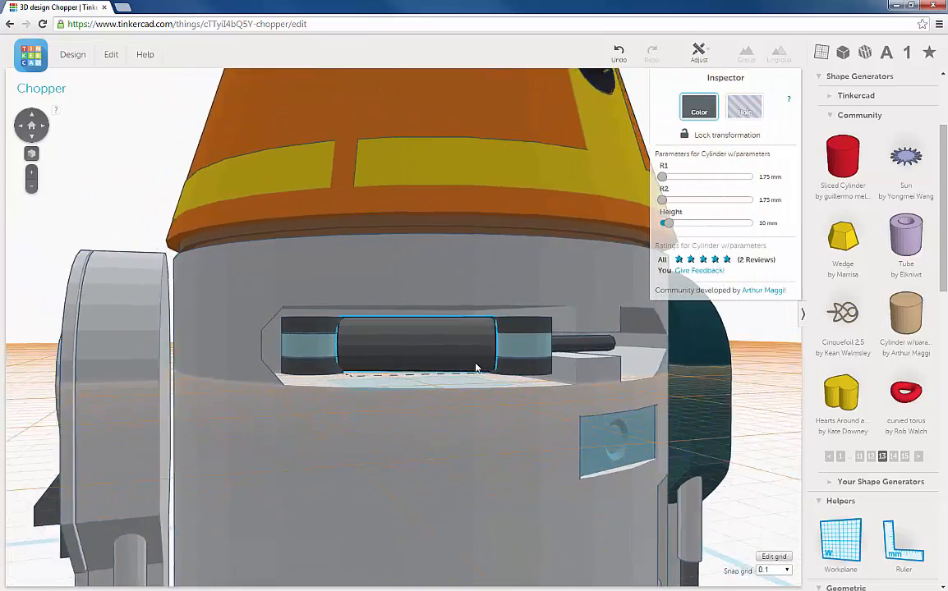
{"action": "right_click_drag", "start_coordinate": [477, 368], "coordinate": [354, 343]}
{"action": "scroll", "coordinate": [452, 362], "scroll_direction": "down", "scroll_amount": 5}
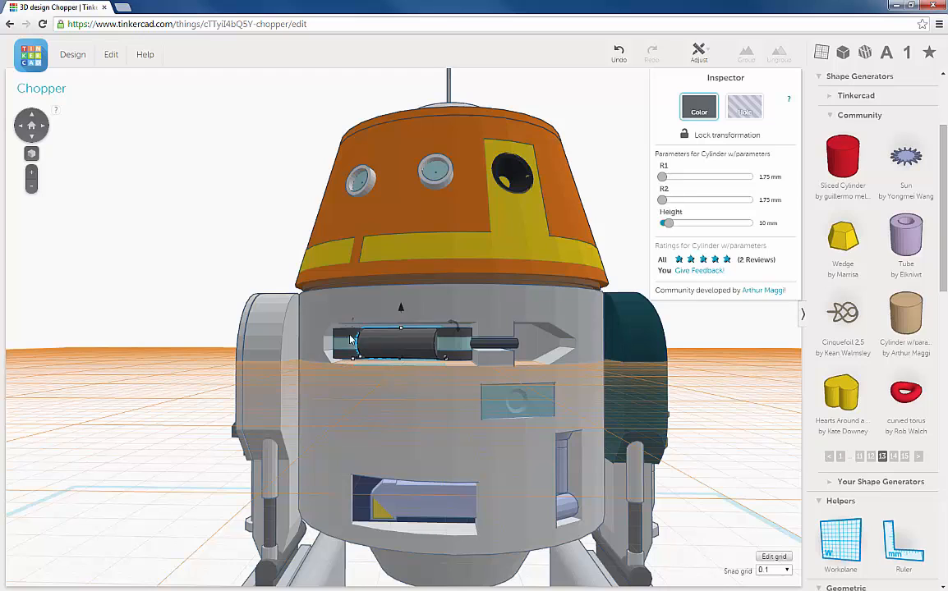
{"action": "left_click", "coordinate": [348, 337]}
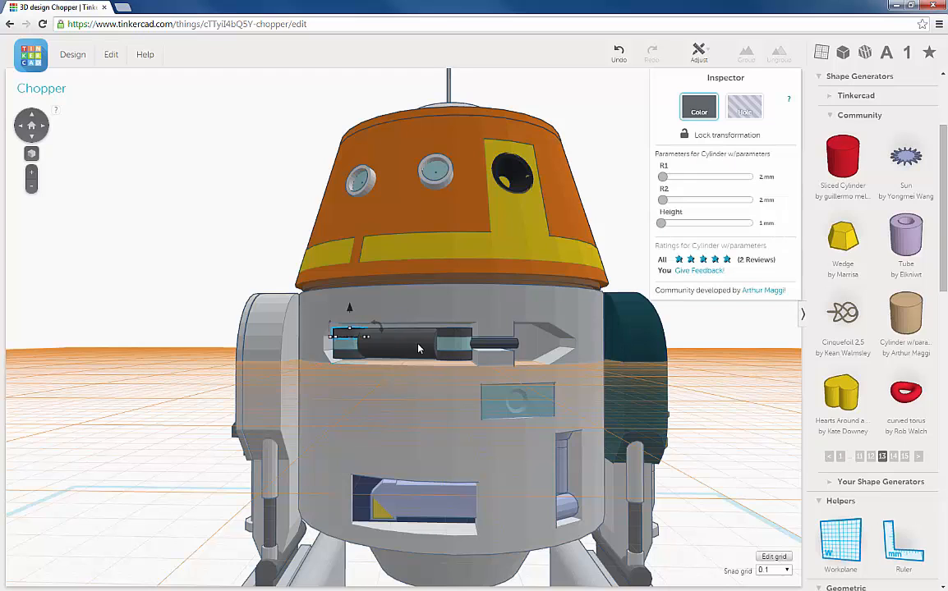
{"action": "left_click", "coordinate": [418, 349], "text": "shift"}
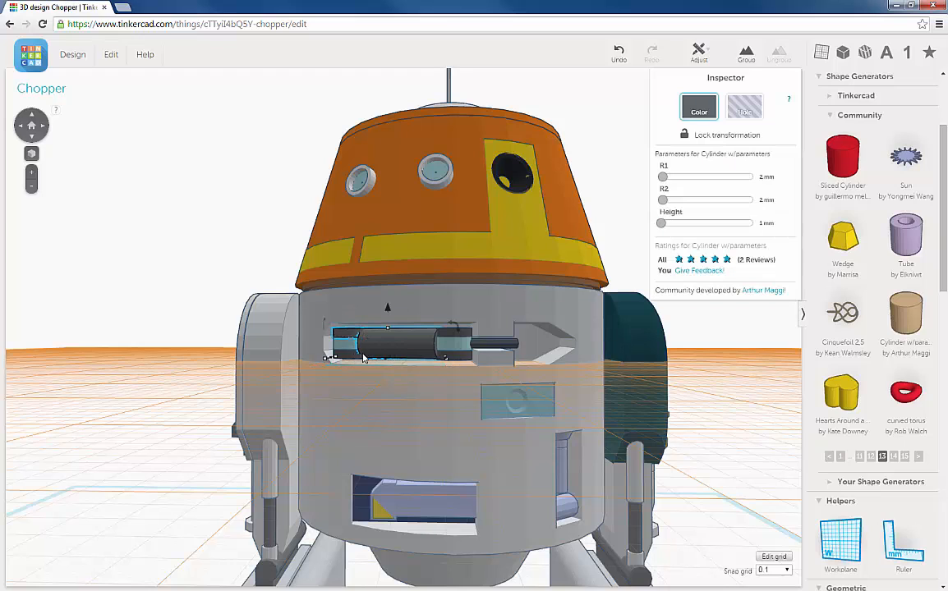
{"action": "left_click", "coordinate": [496, 345], "text": "shift"}
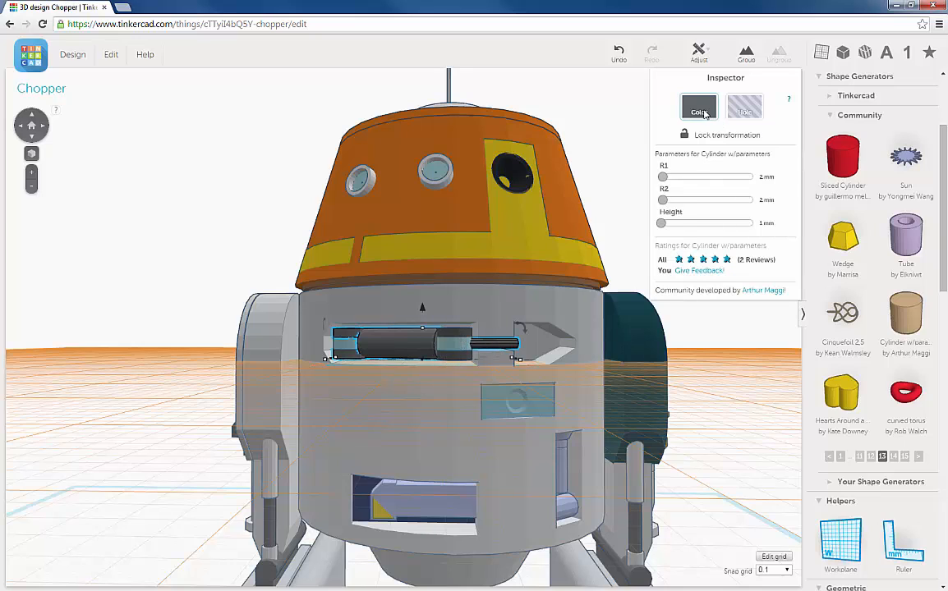
{"action": "left_click", "coordinate": [700, 110]}
{"action": "left_click", "coordinate": [792, 211]}
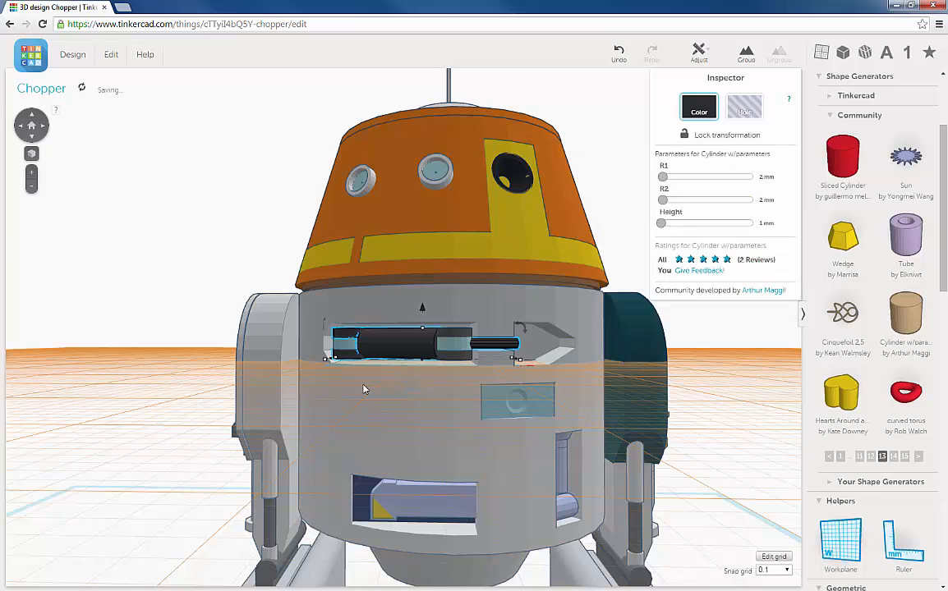
Step: Ungroup the stack next to the thin rod and recolor its dark gray upper and lower discs black
{"action": "scroll", "coordinate": [491, 359], "scroll_direction": "up", "scroll_amount": 4}
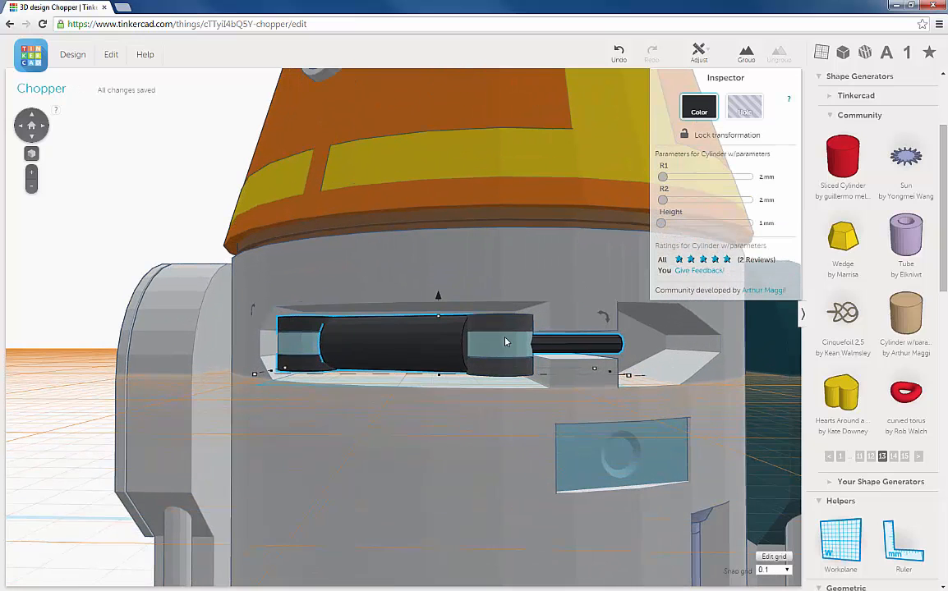
{"action": "left_click", "coordinate": [509, 335]}
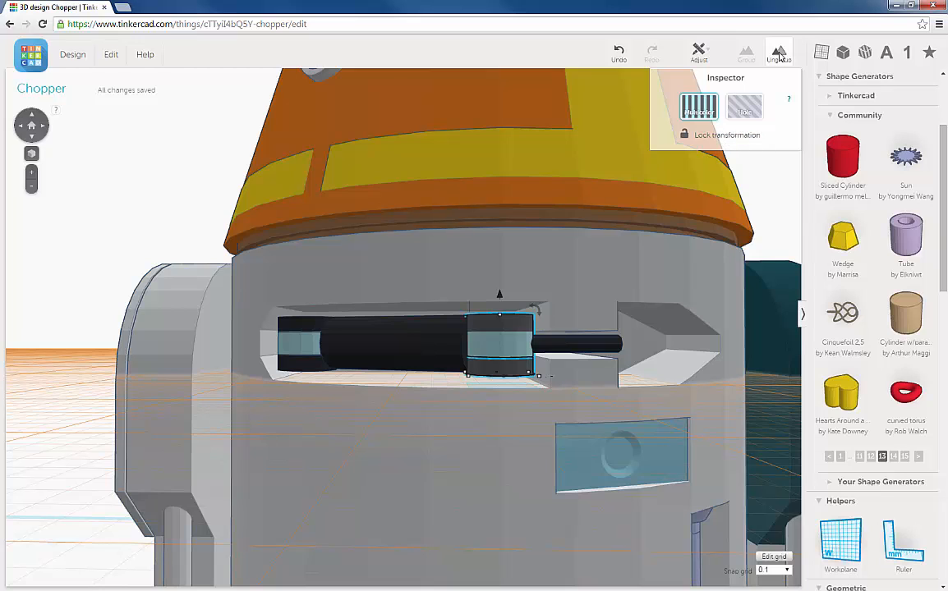
{"action": "left_click", "coordinate": [778, 55]}
{"action": "left_click", "coordinate": [518, 318]}
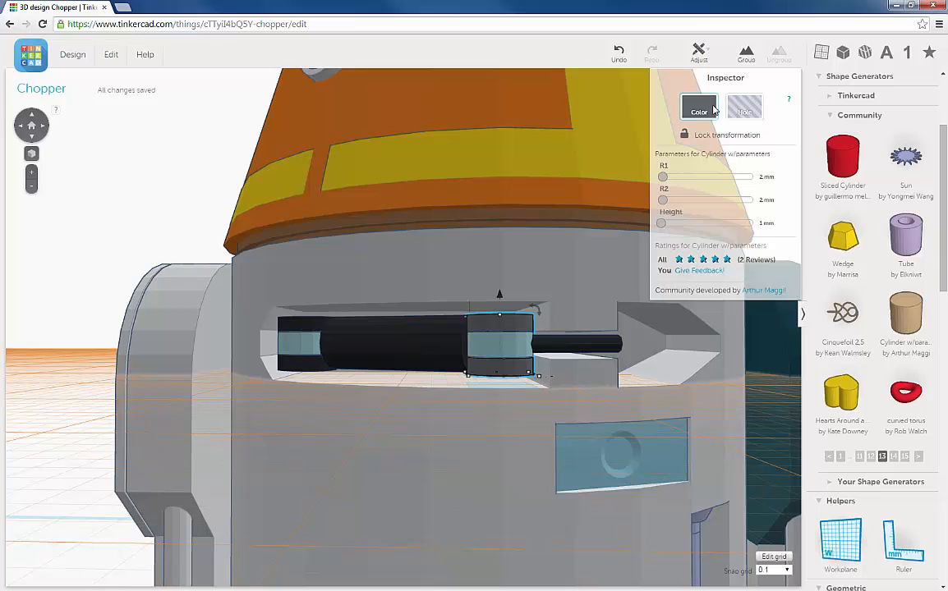
{"action": "left_click", "coordinate": [711, 109]}
{"action": "left_click", "coordinate": [794, 212]}
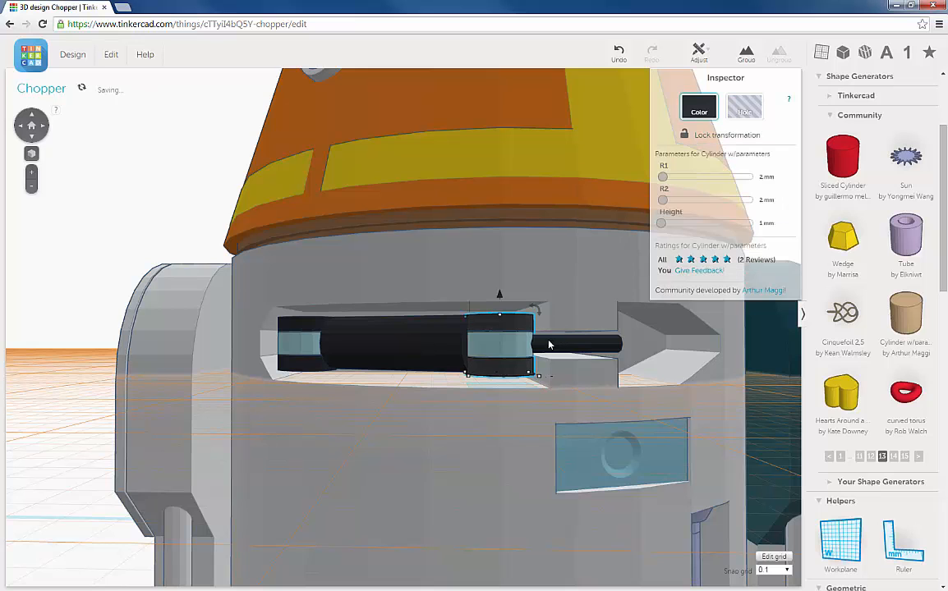
{"action": "scroll", "coordinate": [526, 318], "scroll_direction": "down", "scroll_amount": 5}
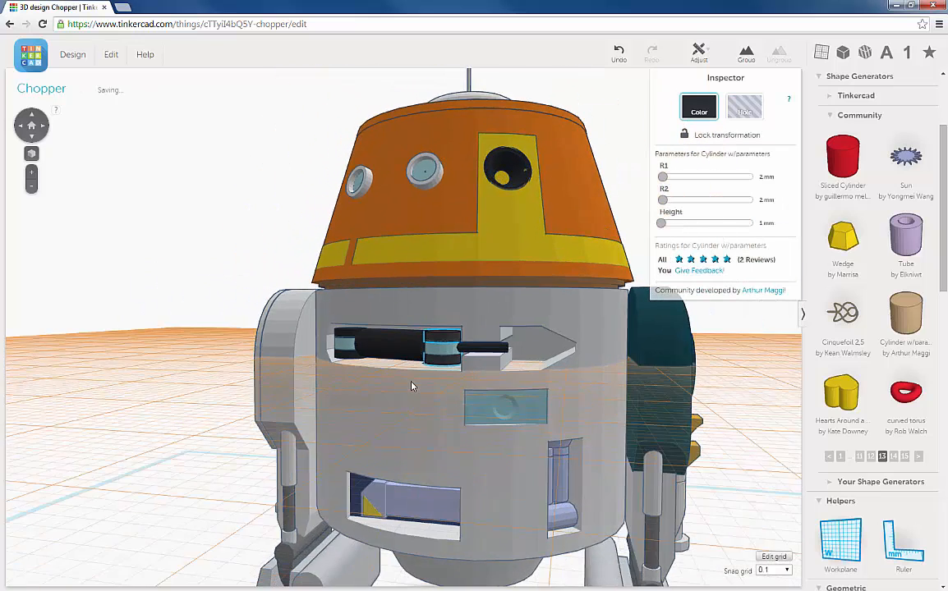
{"action": "mouse_move", "coordinate": [438, 378]}
{"action": "right_mouse_down"}
{"action": "mouse_move", "coordinate": [509, 376]}
{"action": "mouse_move", "coordinate": [456, 377]}
{"action": "right_mouse_up"}
{"action": "scroll", "coordinate": [456, 377], "scroll_direction": "down", "scroll_amount": 3}
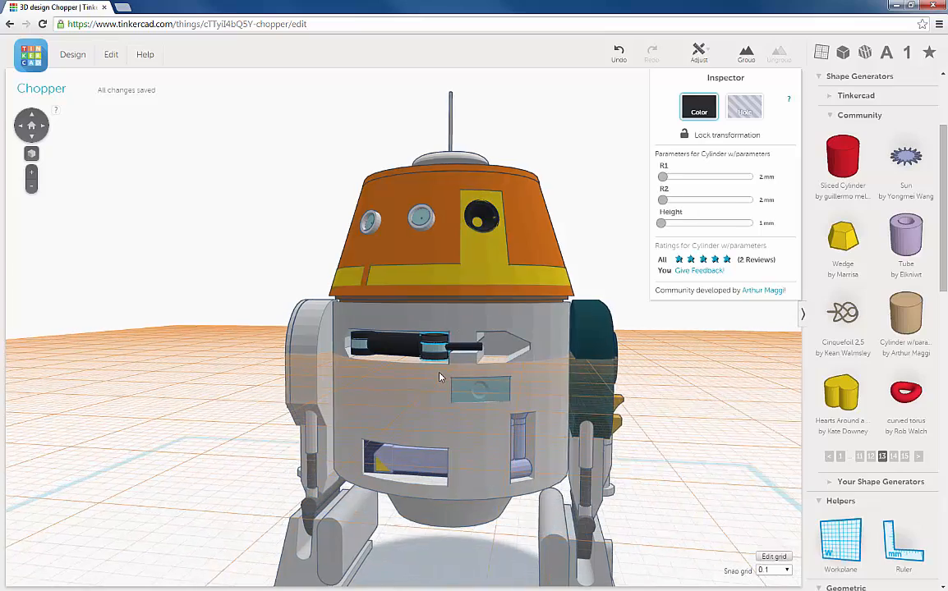
{"action": "scroll", "coordinate": [441, 373], "scroll_direction": "up", "scroll_amount": 3}
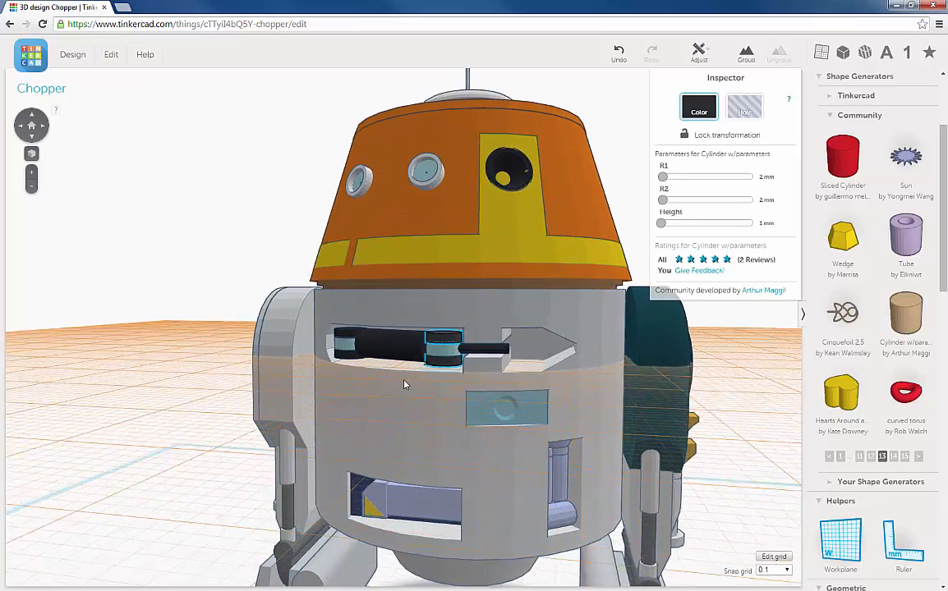
{"action": "right_click_drag", "start_coordinate": [413, 383], "coordinate": [437, 388]}
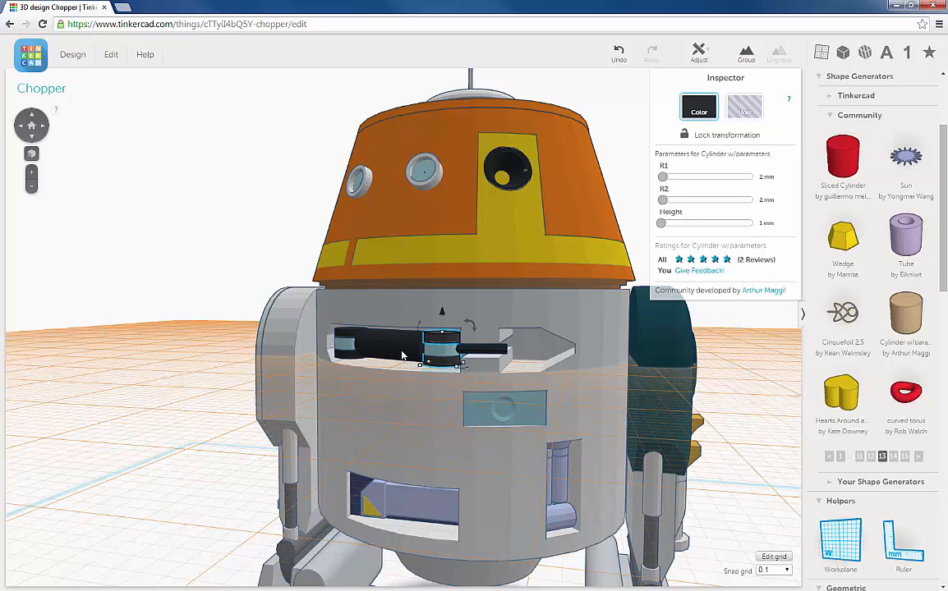
{"action": "right_click_drag", "start_coordinate": [425, 362], "coordinate": [450, 367]}
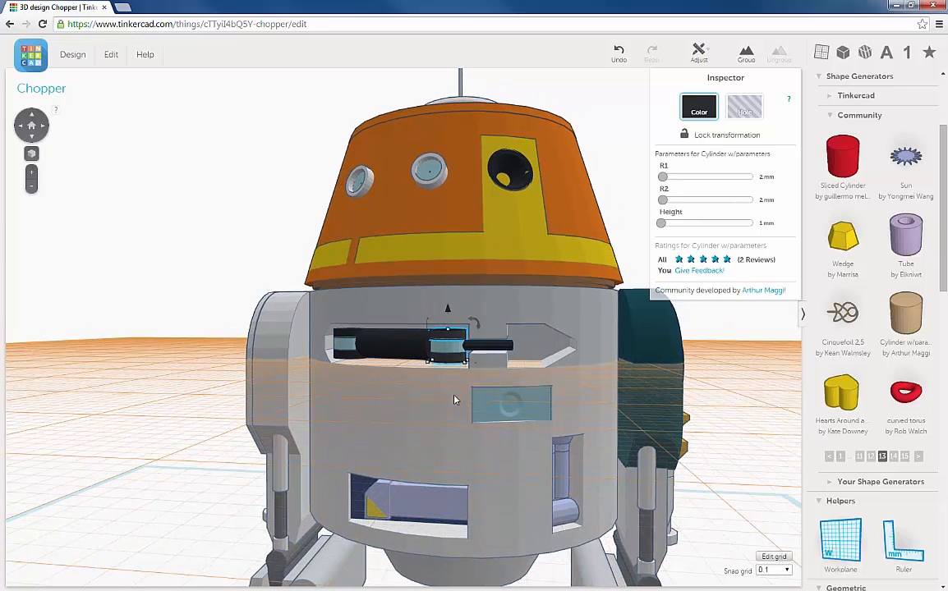